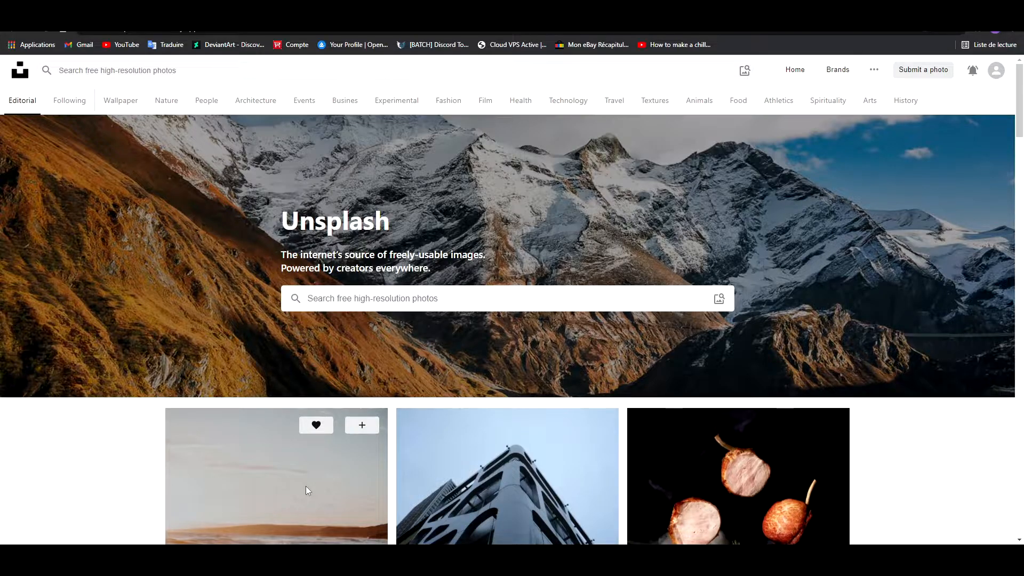
right_click(306, 485)
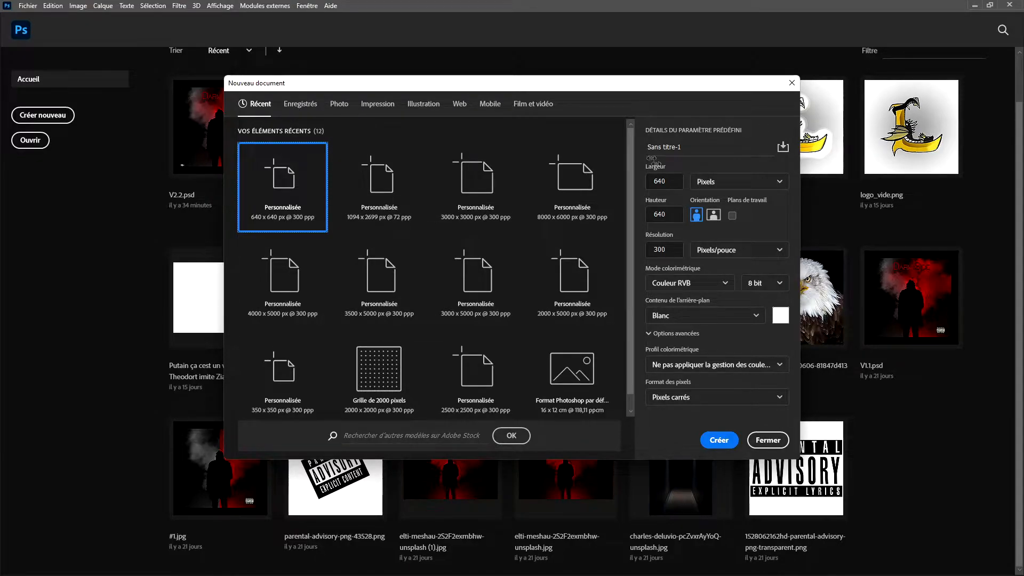
Create a 1000 × 1000 pixel document named "Youtube Covers" and unlock its background layer
key(Tab)
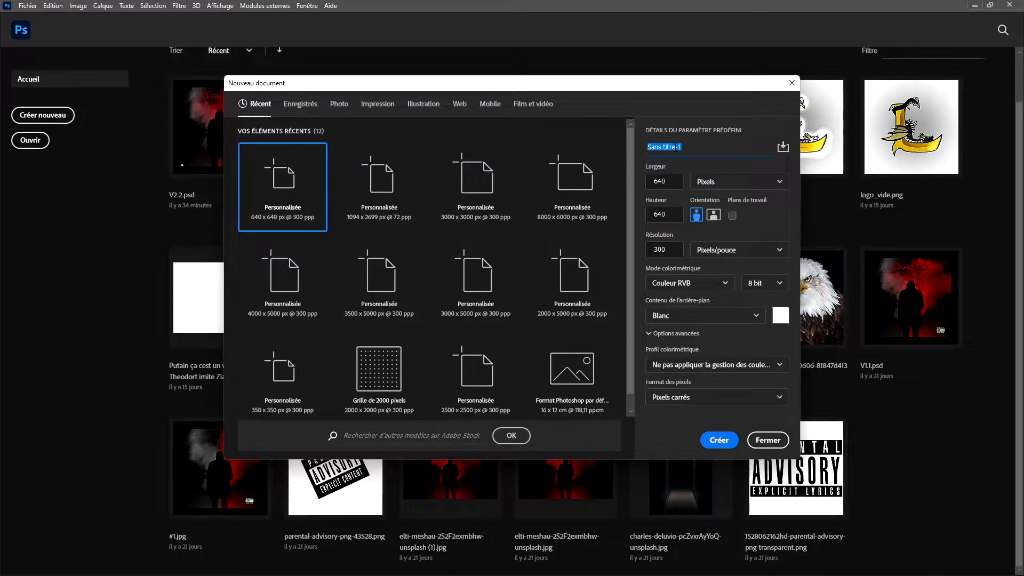
text(Youtube Covers)
key(Tab)
text(1000)
key(Tab)
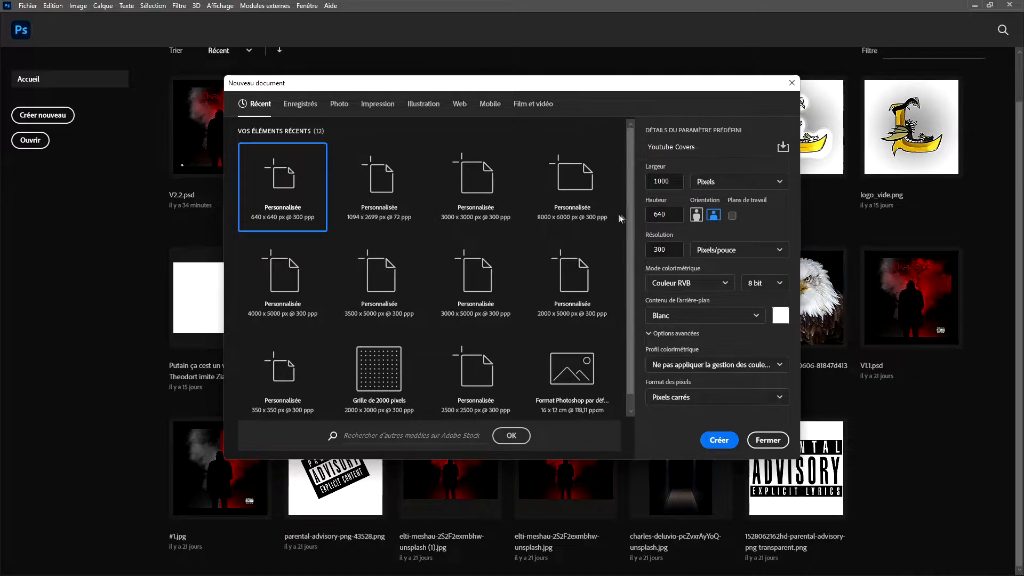
text(1000)
click(714, 441)
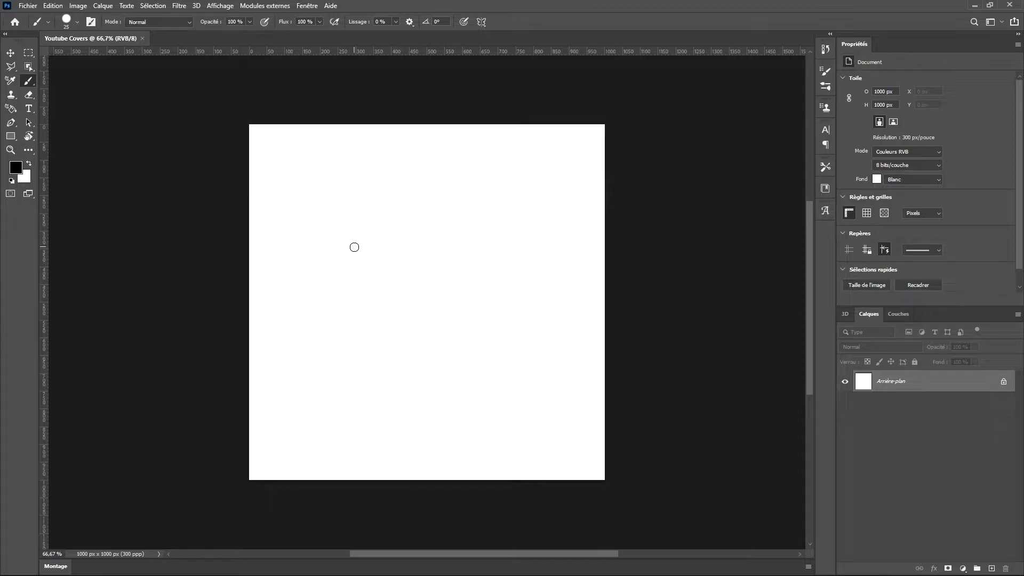
click(1004, 382)
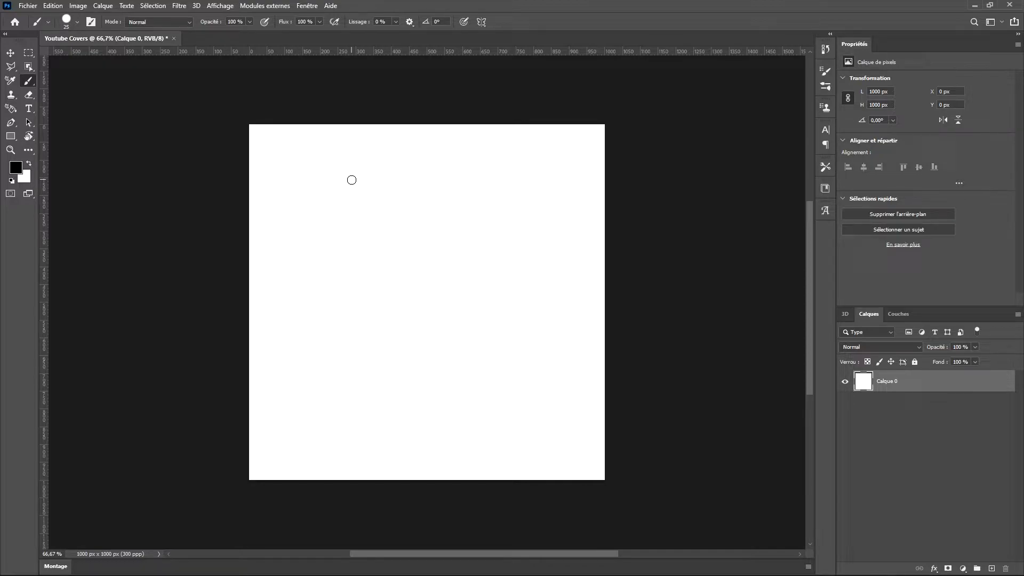
Open jury-rev-photo-lomepal-1500x2233.jpg from the downloads folder and copy its photo layer into the Youtube Covers document
click(28, 5)
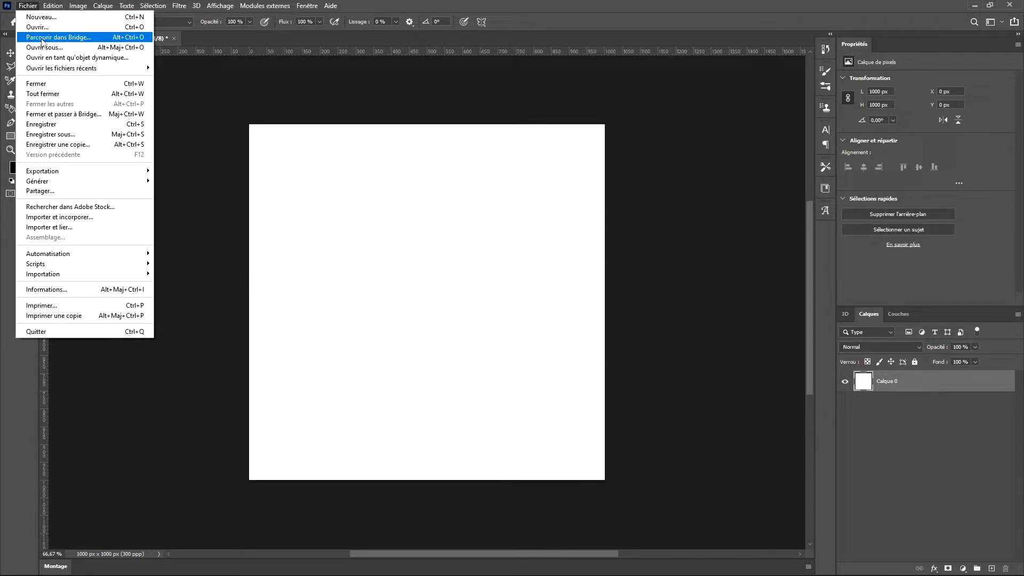
click(41, 30)
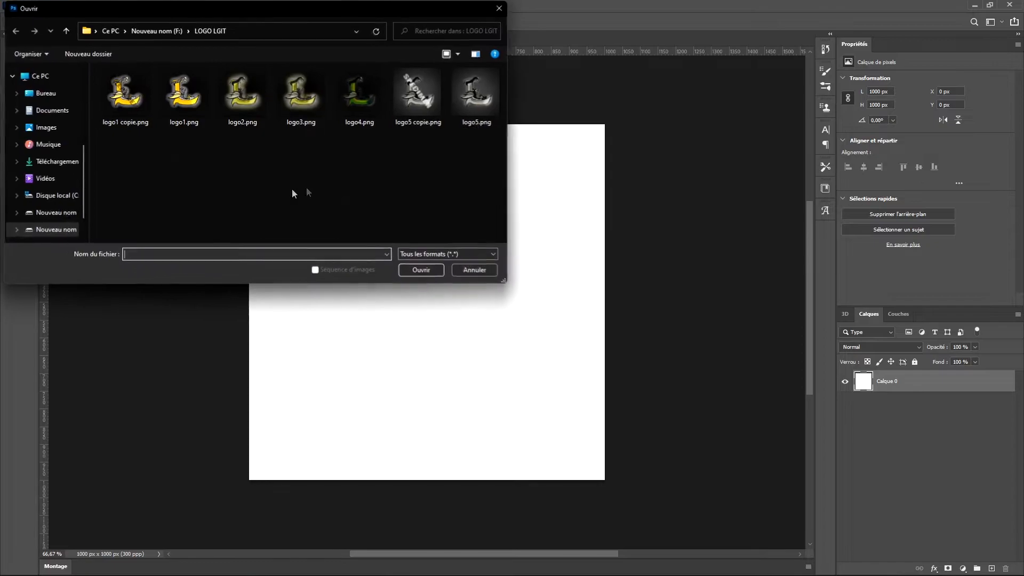
click(56, 161)
click(133, 100)
click(421, 270)
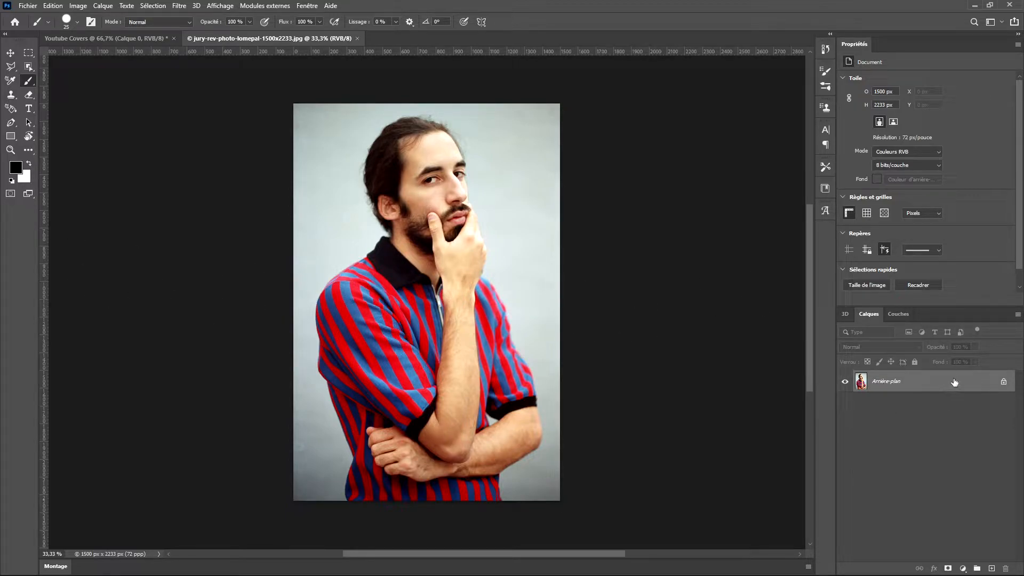
drag(954, 381, 510, 343)
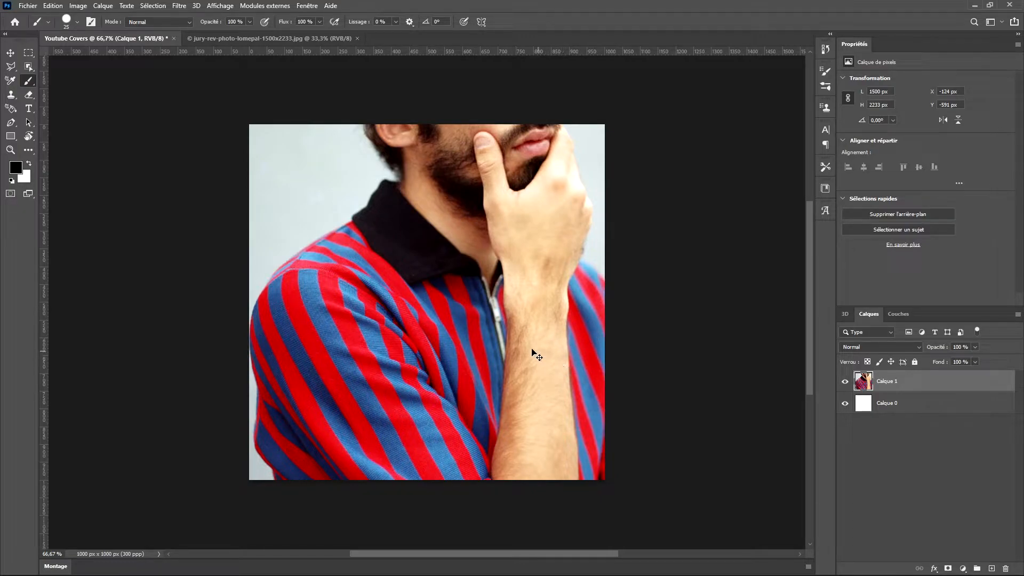
Scale the photo layer proportionally to about 75.3%, centre it horizontally at 500 px and align its upper edge with the canvas
key(ctrl+t)
scroll(528, 350, down, 3)
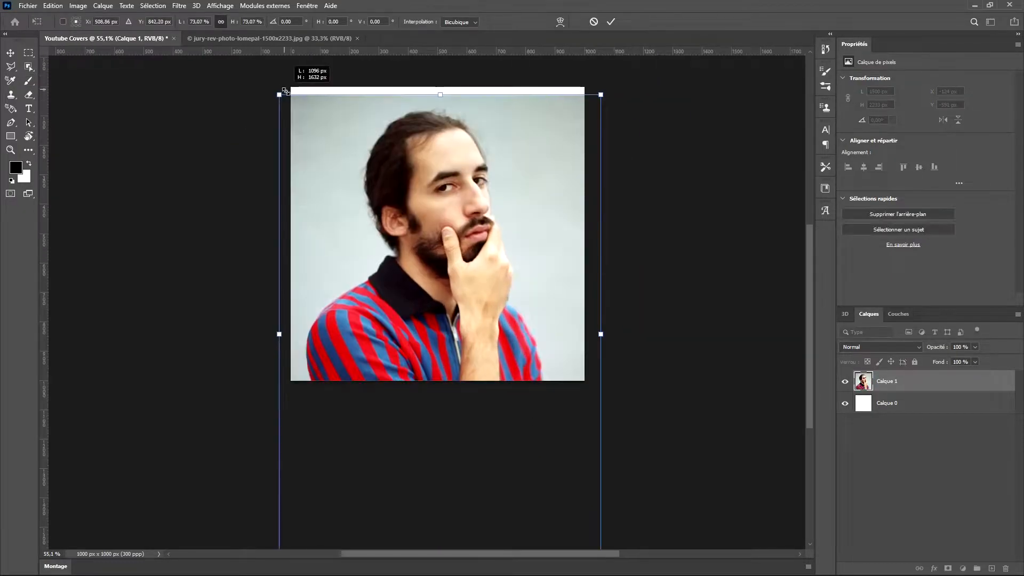
drag(345, 150, 350, 165)
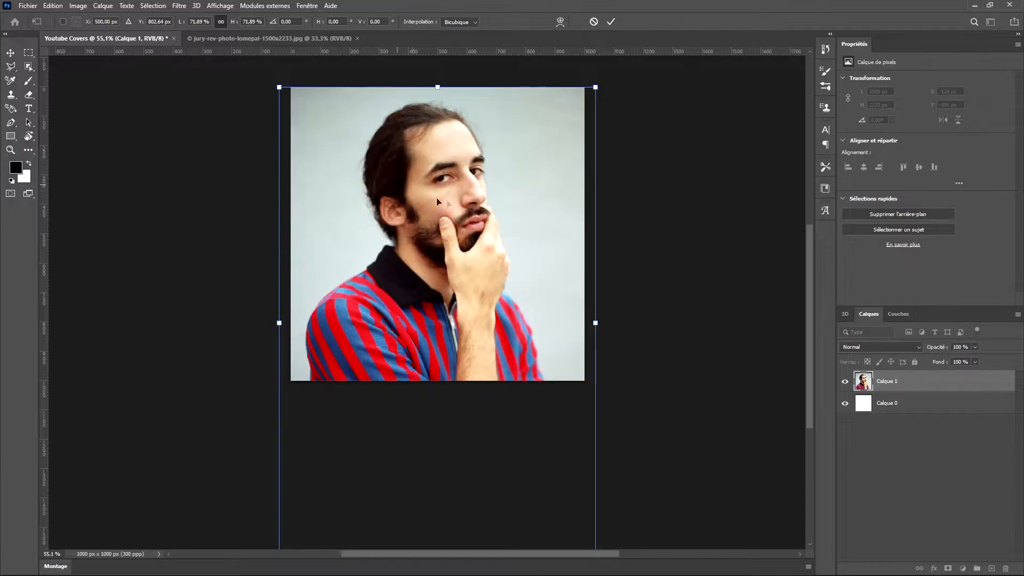
scroll(594, 238, down, 2)
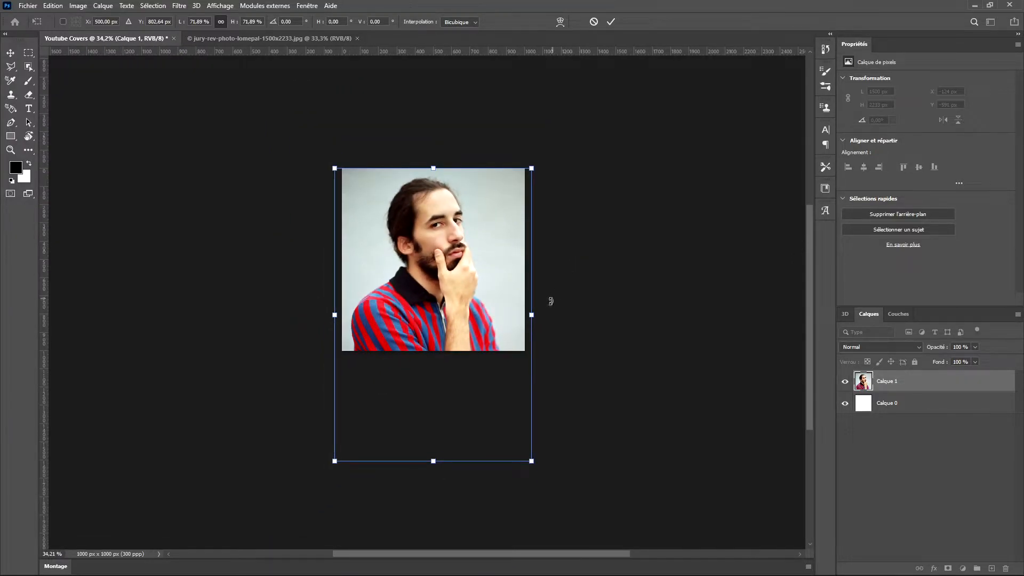
scroll(413, 294, up, 2)
drag(460, 301, 460, 317)
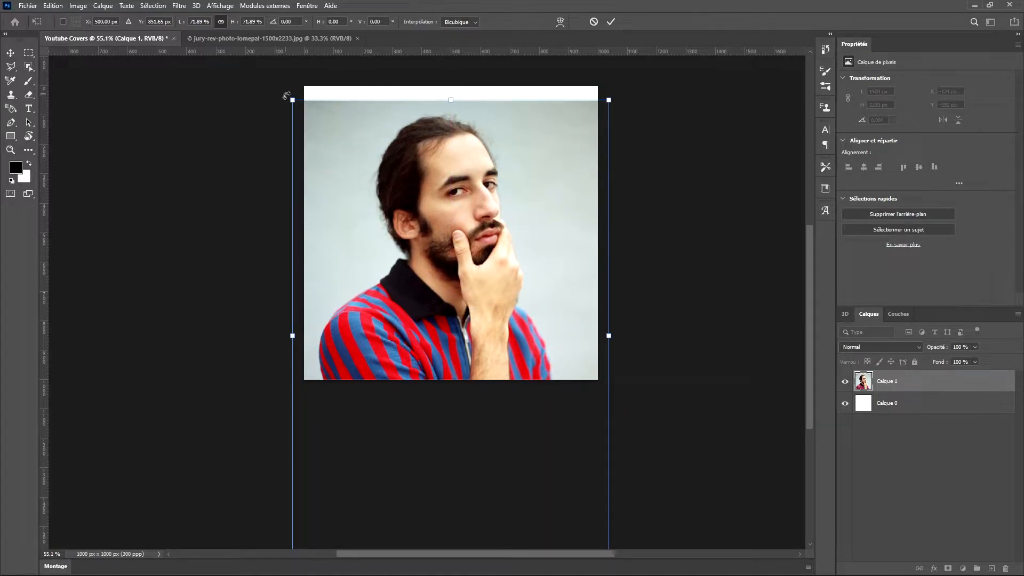
drag(290, 98, 276, 80)
drag(345, 148, 362, 160)
scroll(419, 203, up, 3)
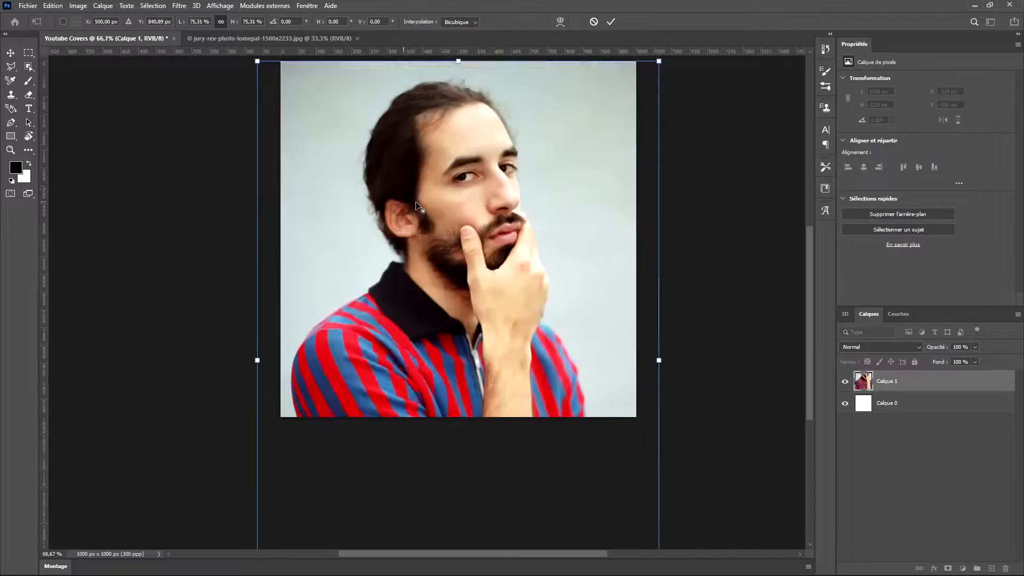
scroll(418, 203, down, 1)
scroll(418, 204, up, 3)
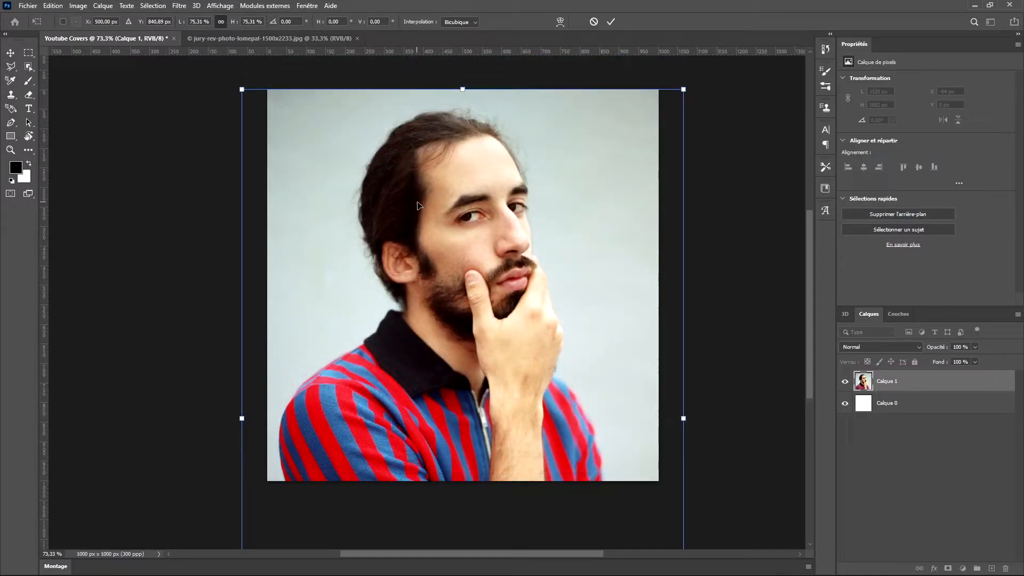
click(612, 21)
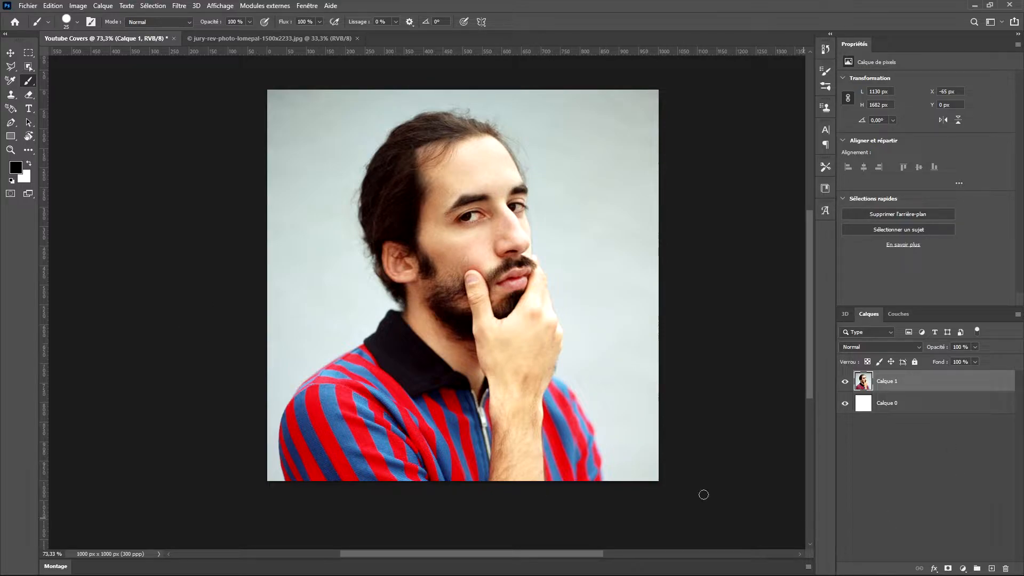
scroll(485, 331, down, 2)
scroll(407, 269, up, 3)
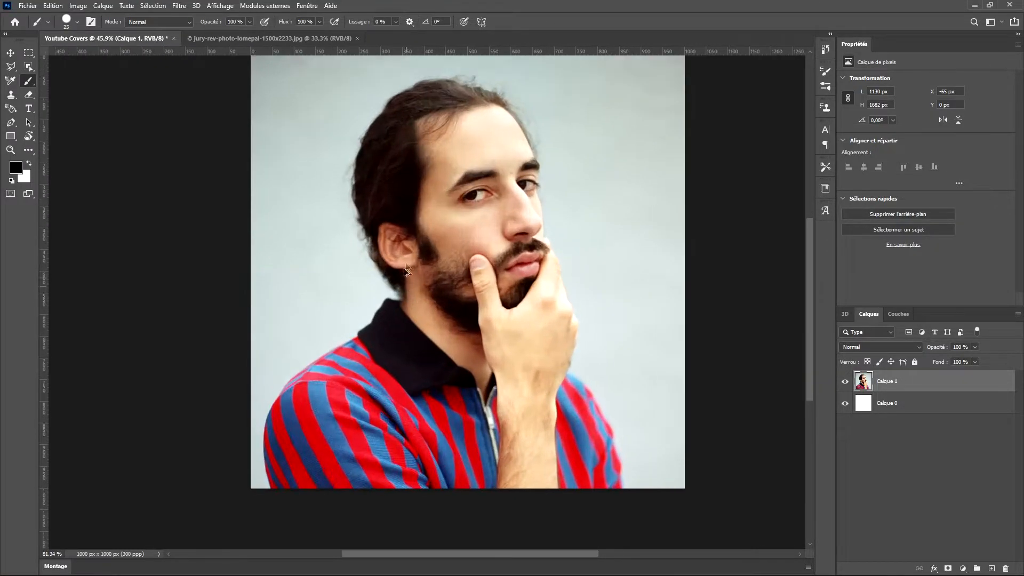
scroll(406, 269, up, 2)
scroll(354, 283, down, 4)
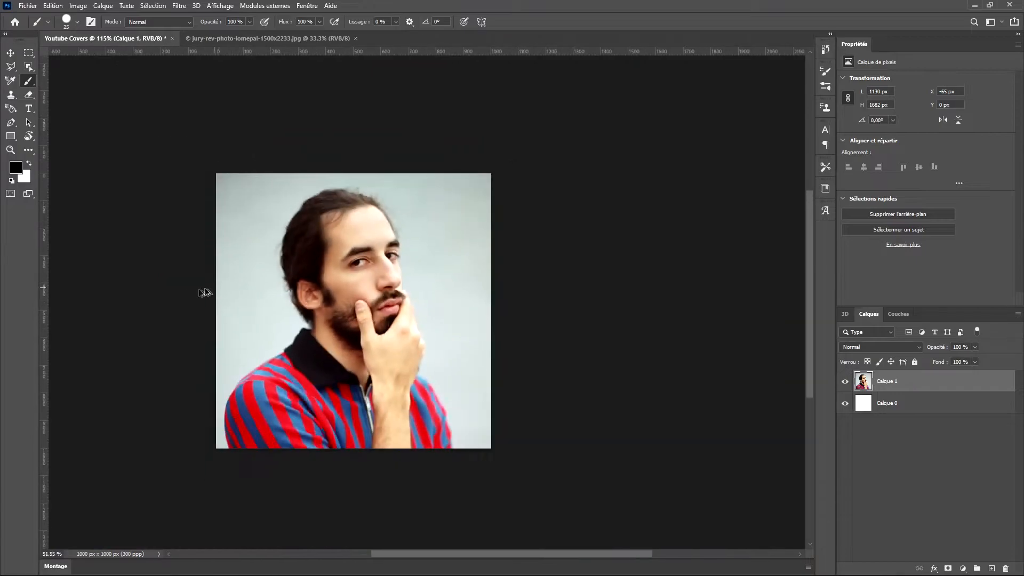
scroll(216, 294, left, 4)
scroll(311, 303, up, 5)
scroll(453, 313, down, 5)
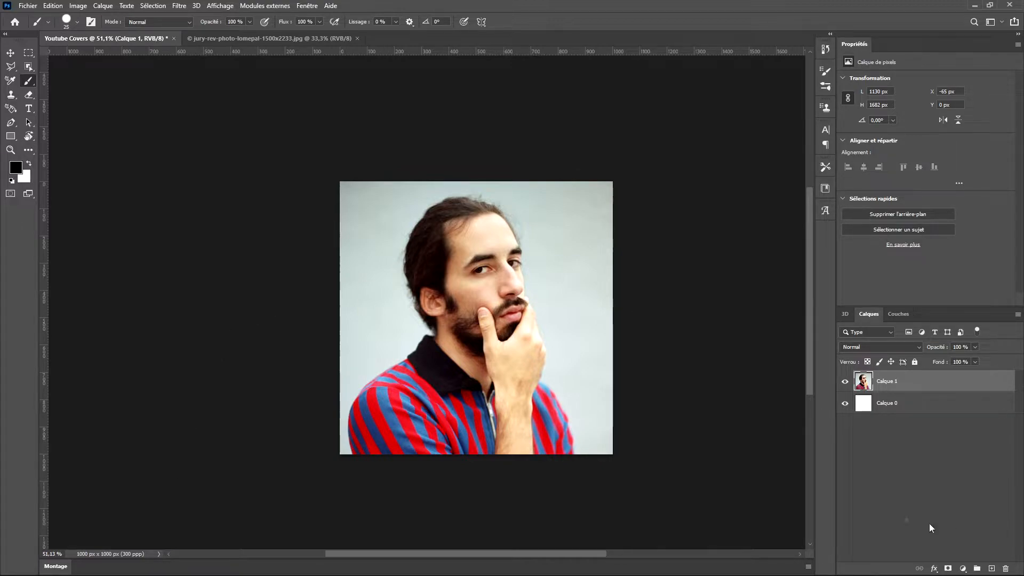
scroll(506, 320, up, 2)
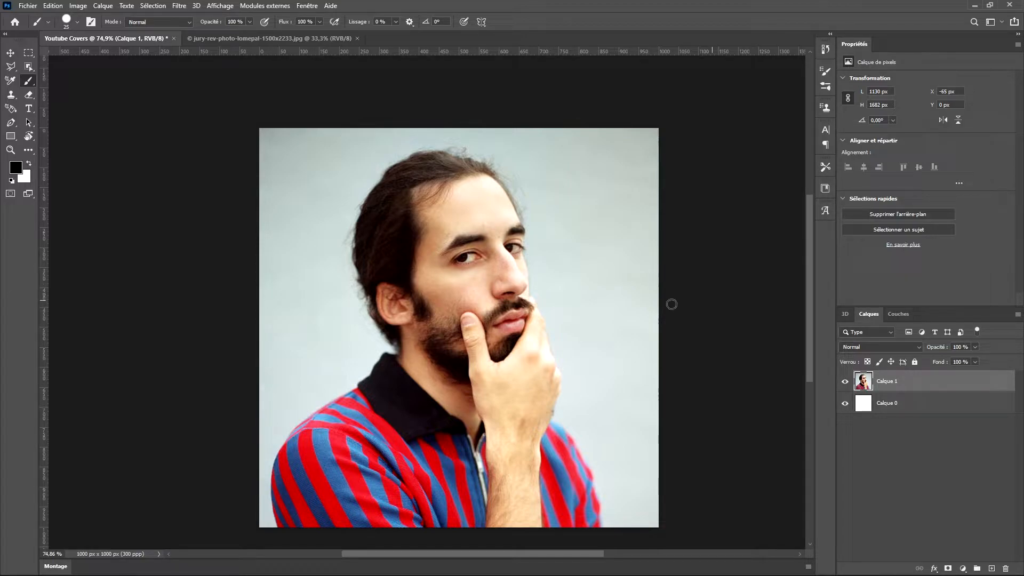
scroll(354, 288, down, 3)
scroll(327, 286, up, 4)
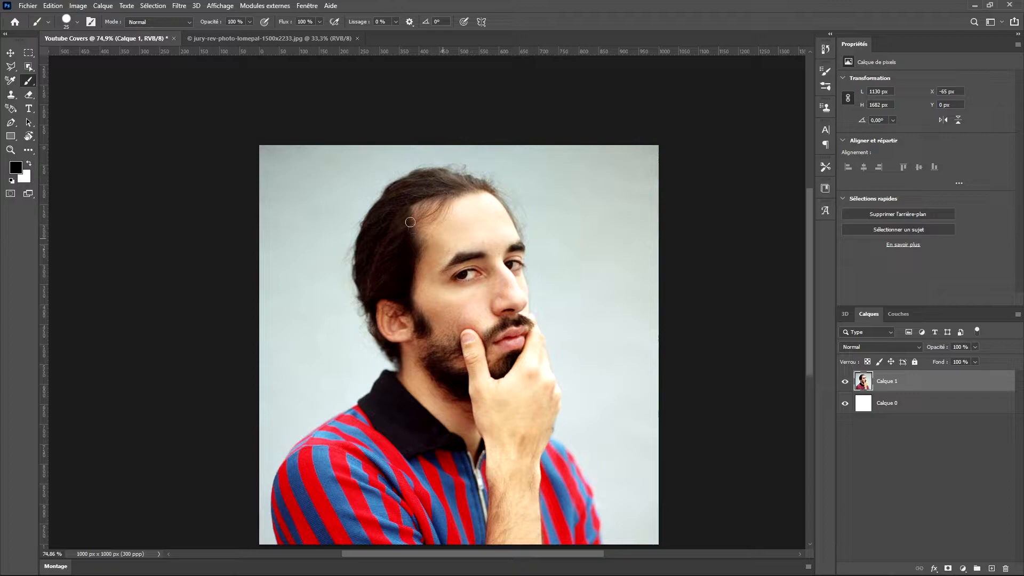
scroll(454, 160, down, 2)
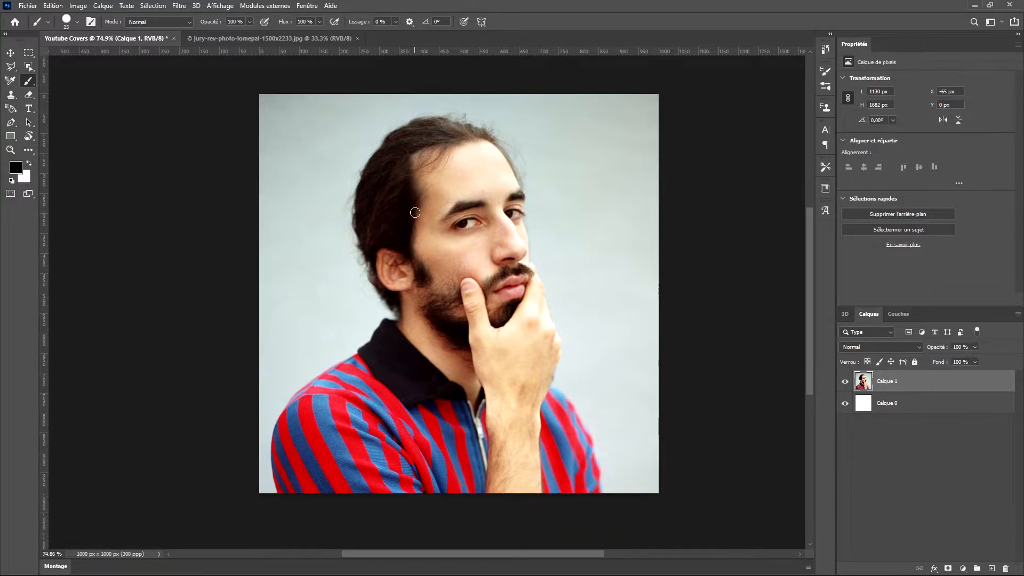
Select the man in the photo with the Object Selection tool, using a rectangle around the whole canvas
click(24, 66)
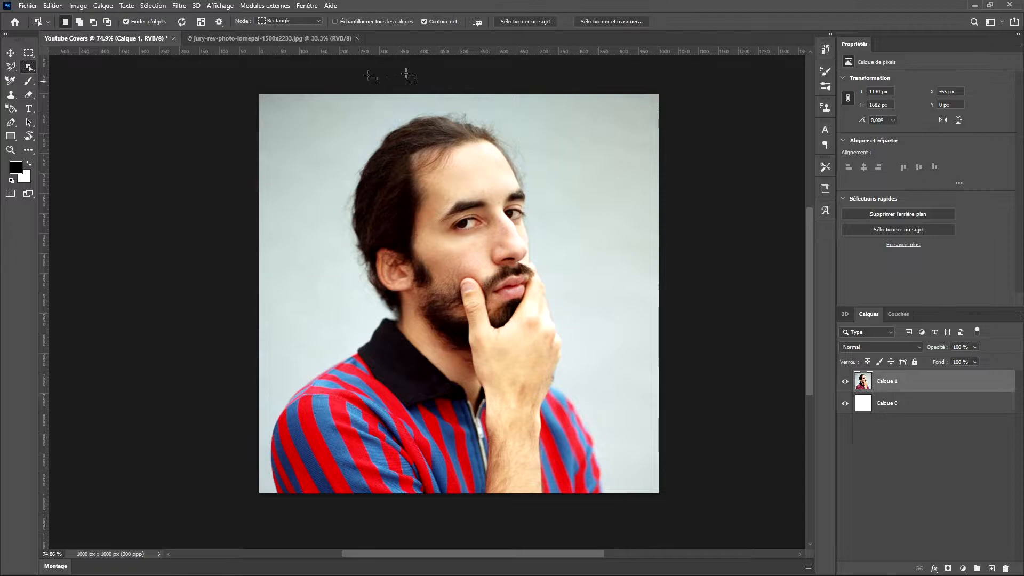
right_click(32, 64)
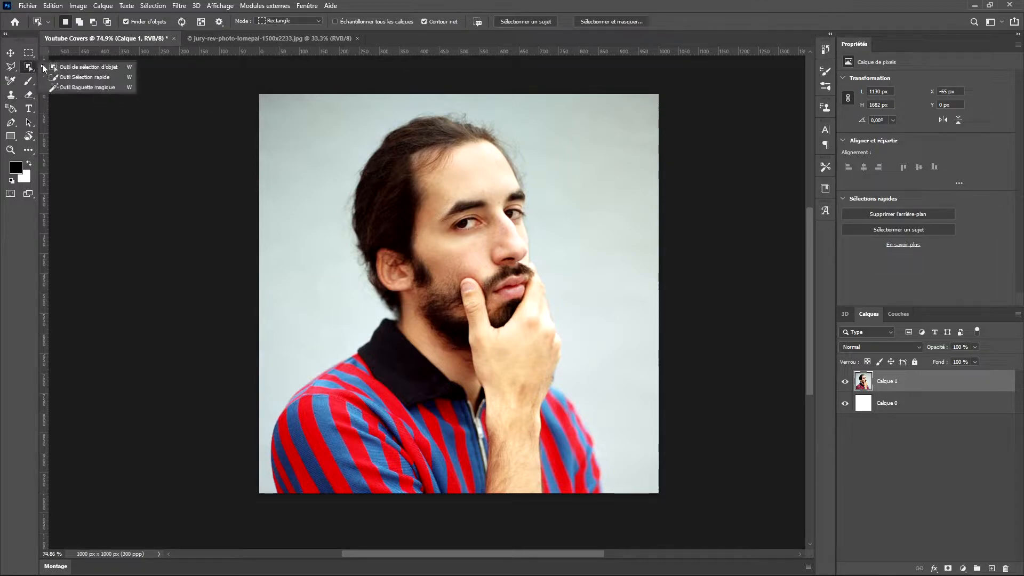
click(85, 68)
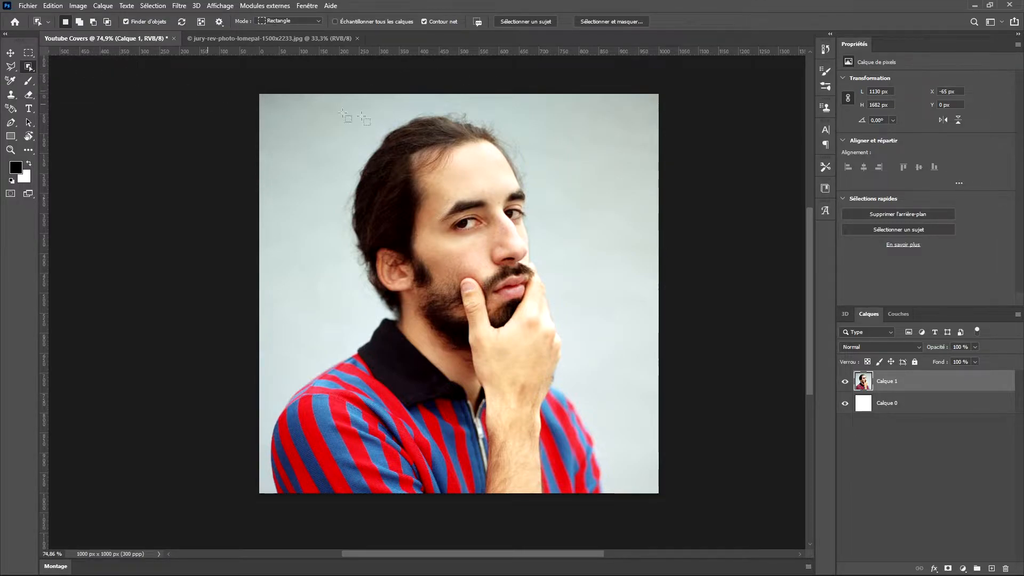
mouse_move(258, 94)
mouse_down()
mouse_move(696, 347)
mouse_move(666, 493)
mouse_up()
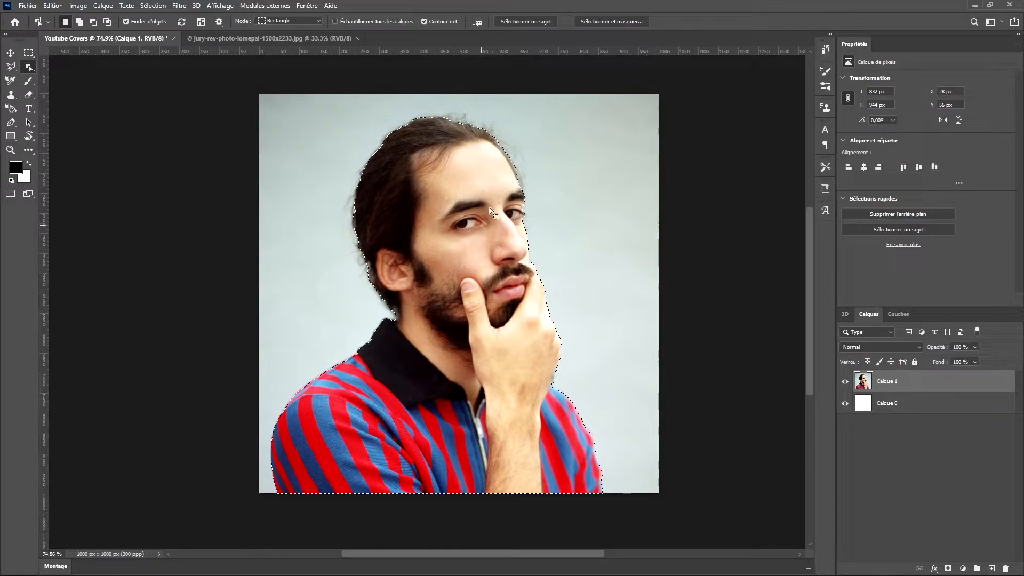
Examine the selection outline closely along the hair, ear and face
scroll(350, 241, up, 3)
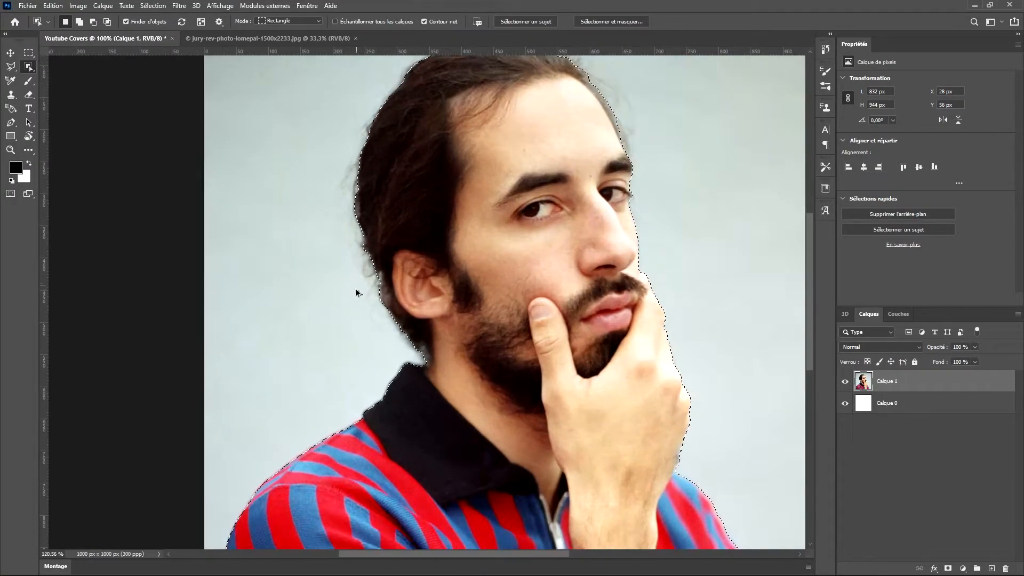
scroll(669, 273, up, 3)
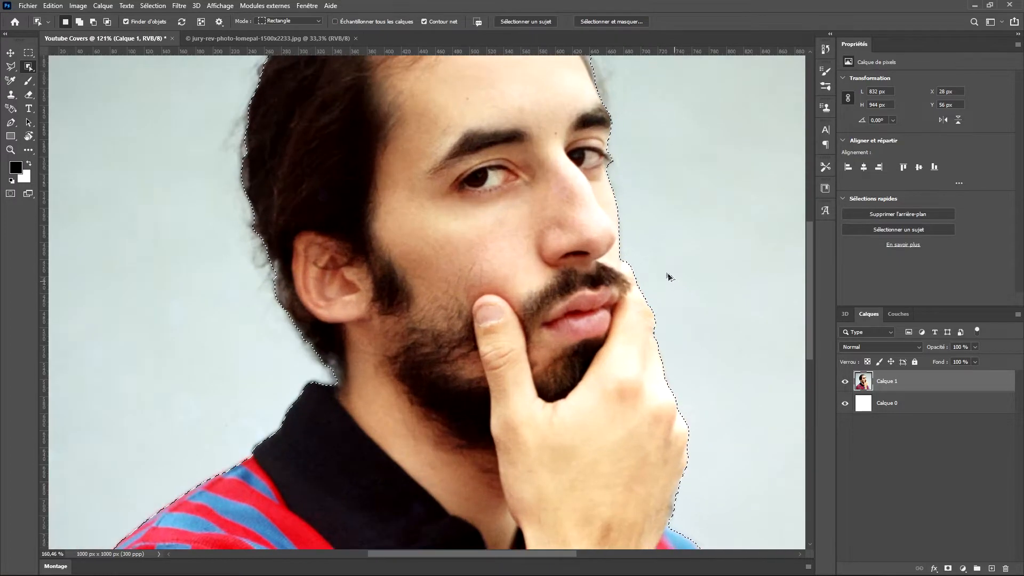
scroll(256, 294, up, 5)
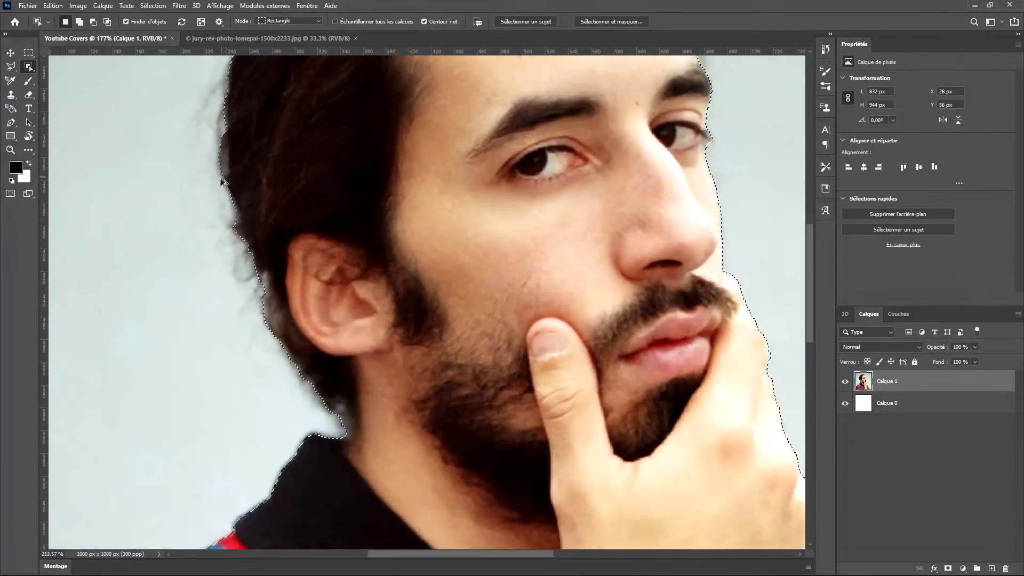
scroll(286, 329, down, 3)
scroll(270, 309, up, 3)
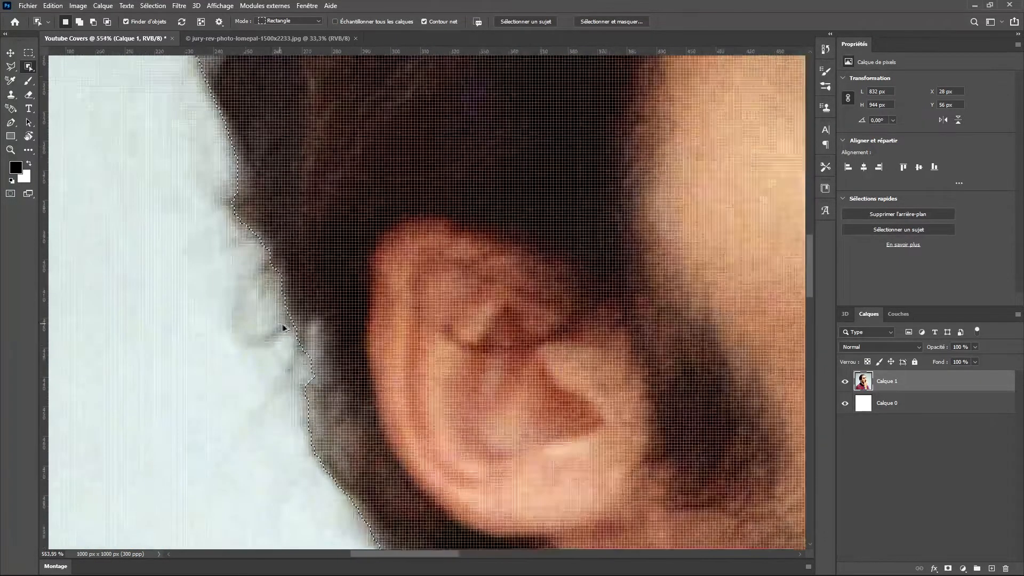
scroll(286, 327, down, 4)
scroll(303, 295, down, 3)
scroll(505, 103, up, 5)
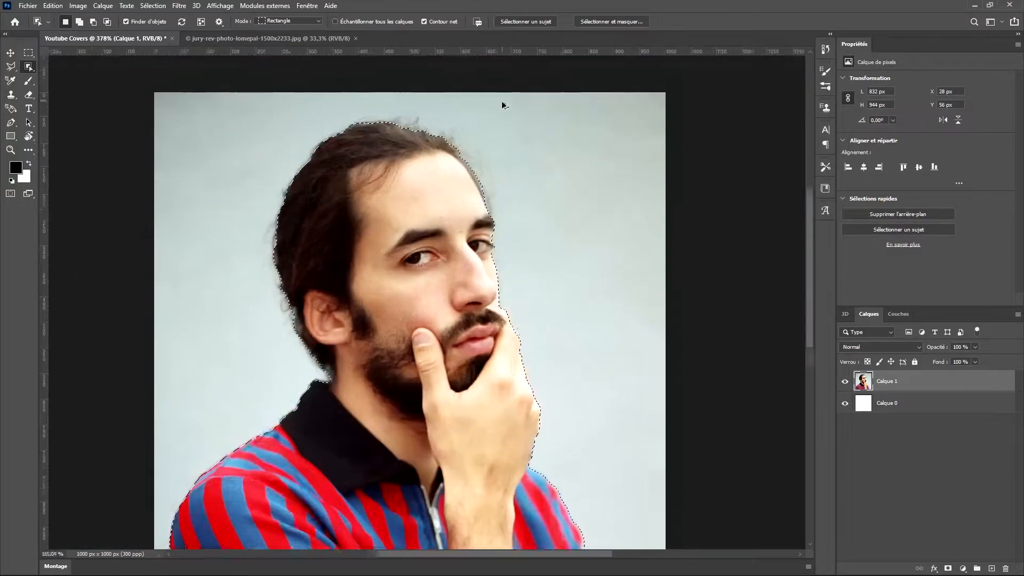
Add the stray hair above the head to the selection with the Quick Selection tool and invert the selection
key(shift+w)
scroll(259, 102, down, 8)
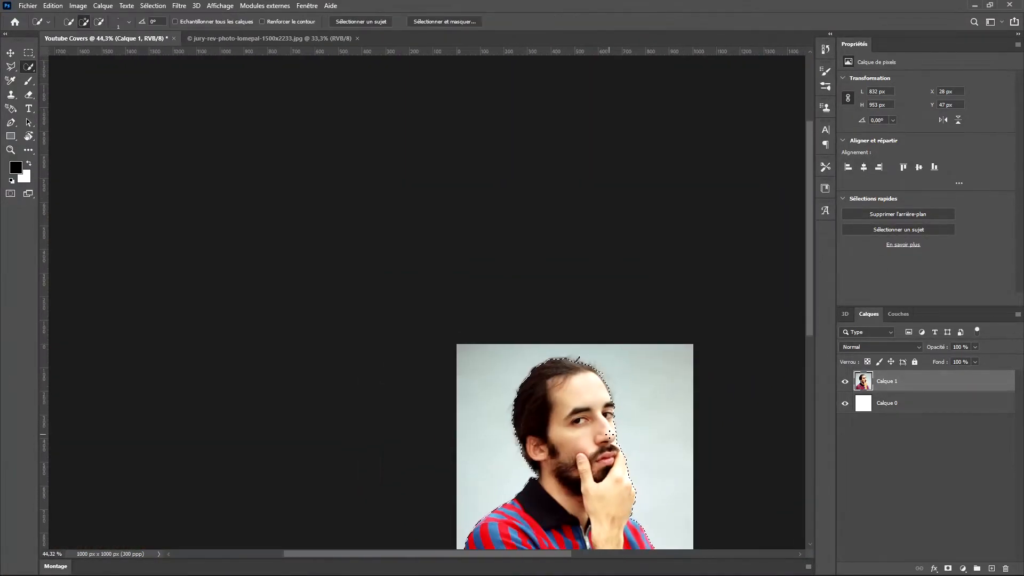
scroll(611, 462, up, 3)
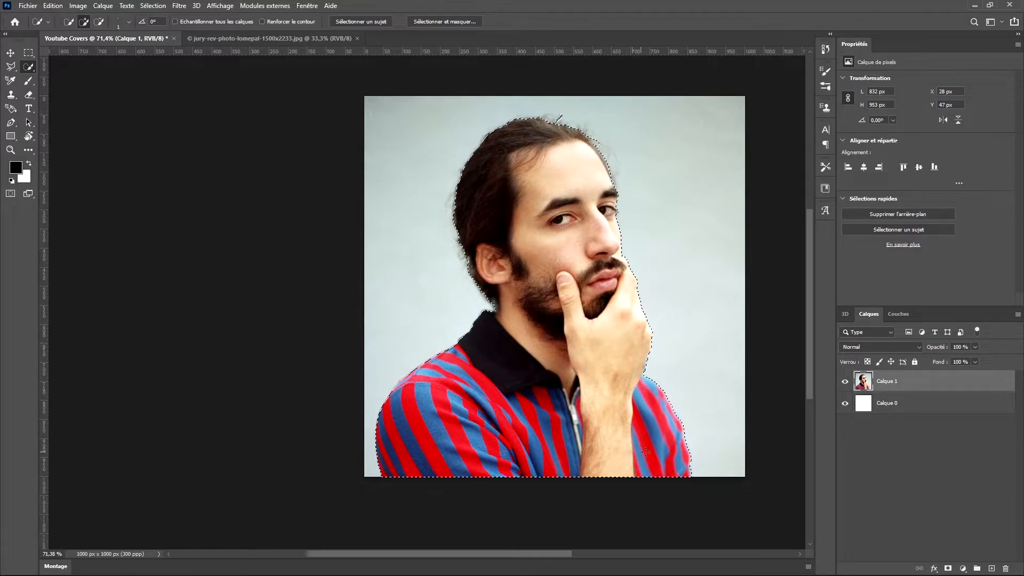
right_click(601, 282)
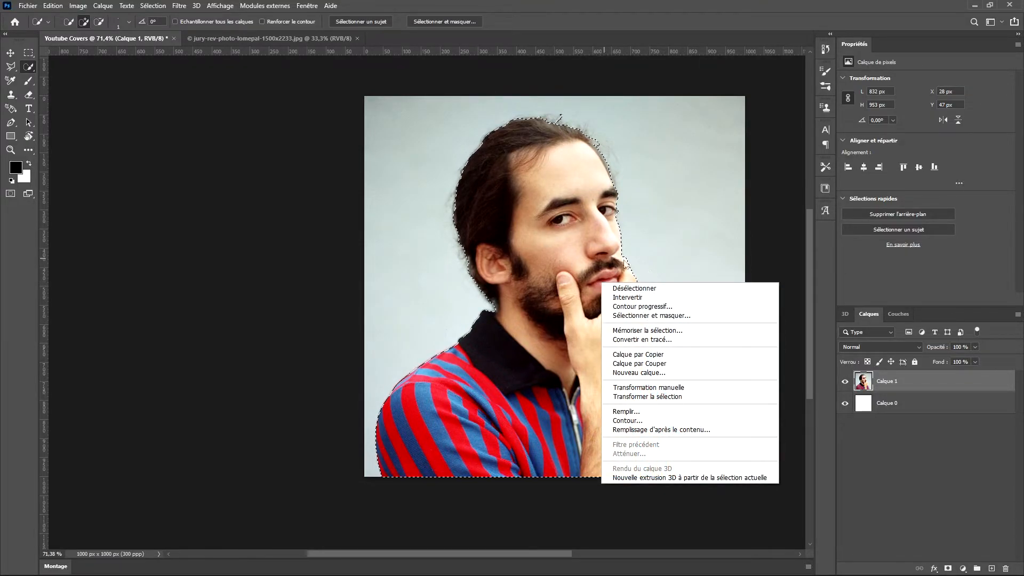
click(651, 298)
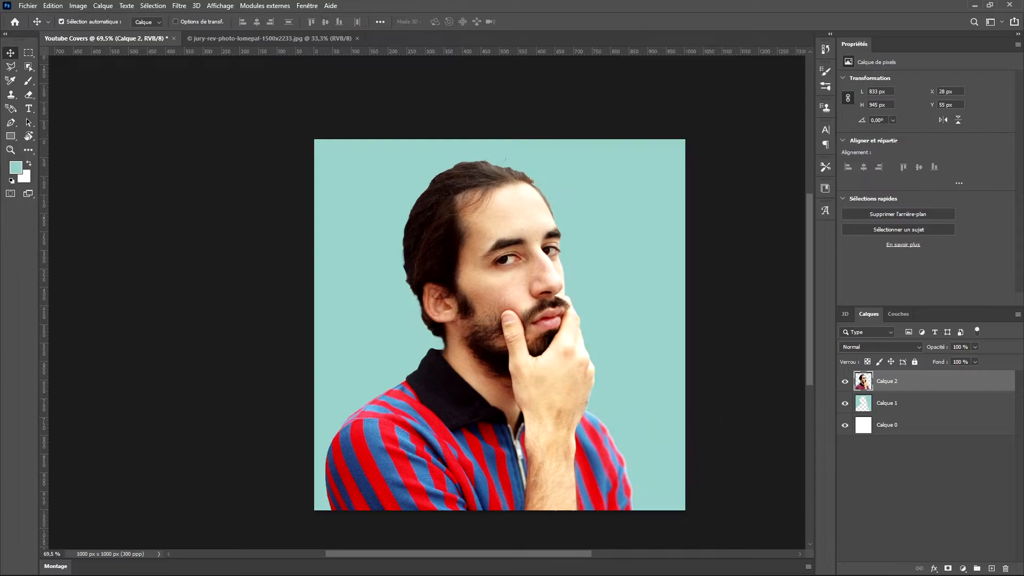
Add a Brightness/Contrast adjustment layer clipped to the man's cut-out on Calque 2, with brightness -150 and contrast 100
click(963, 568)
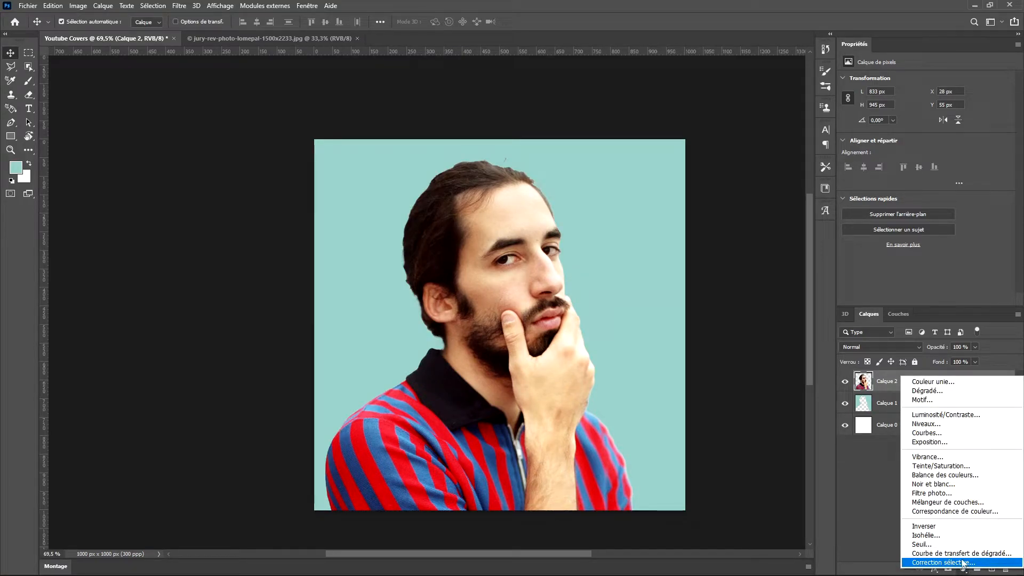
click(946, 418)
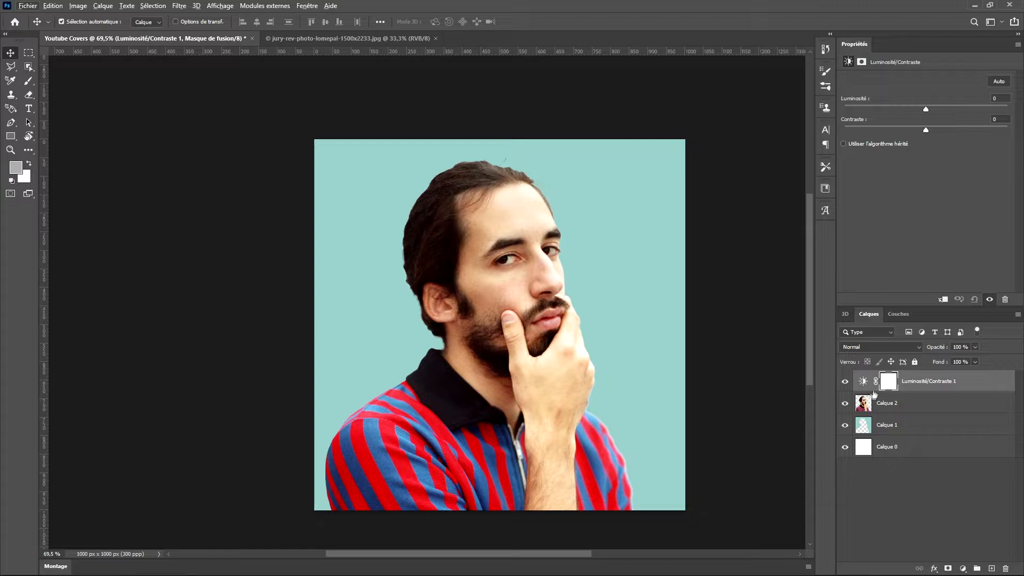
alt+click(873, 387)
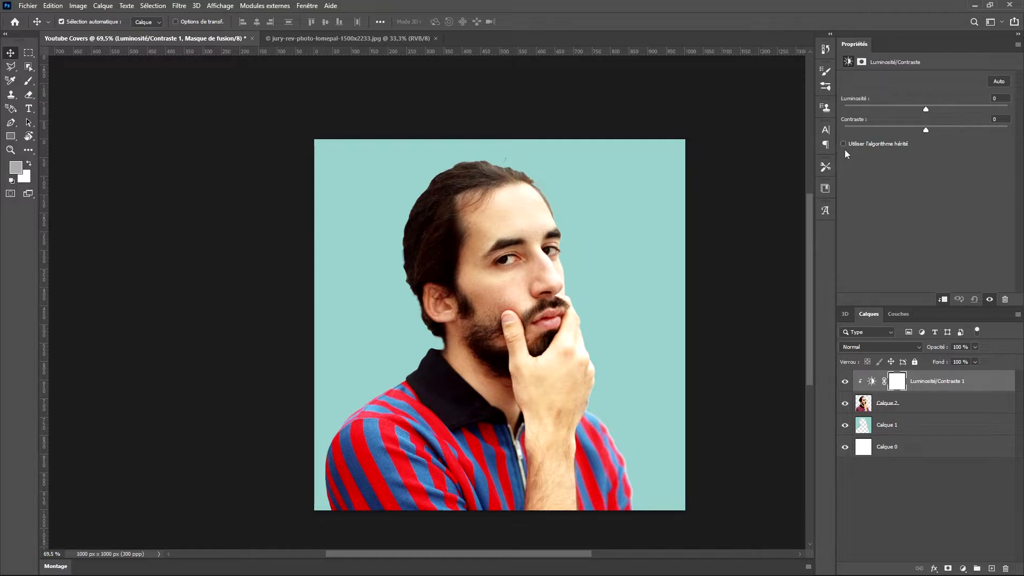
drag(926, 109, 804, 114)
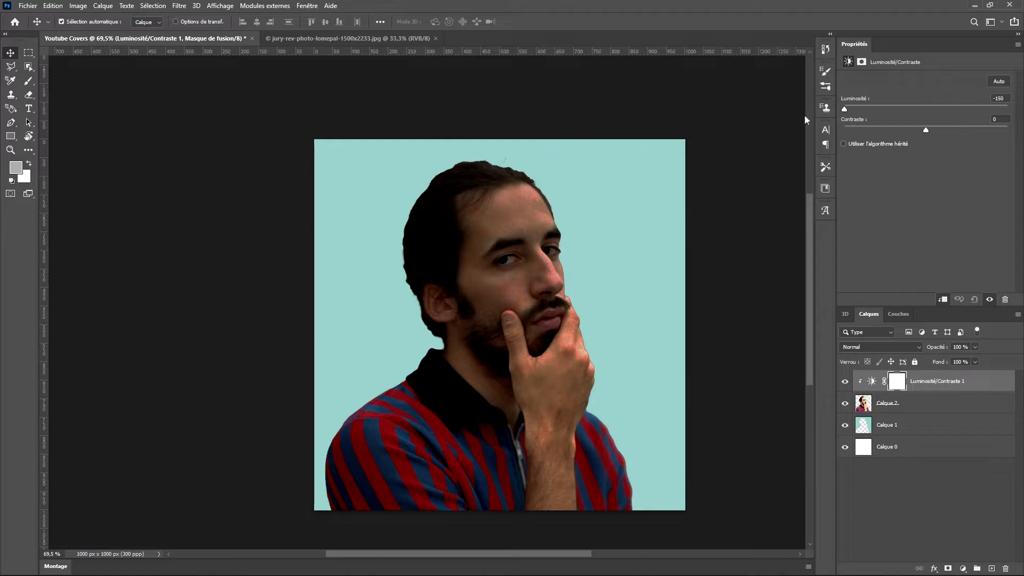
drag(925, 133, 1019, 131)
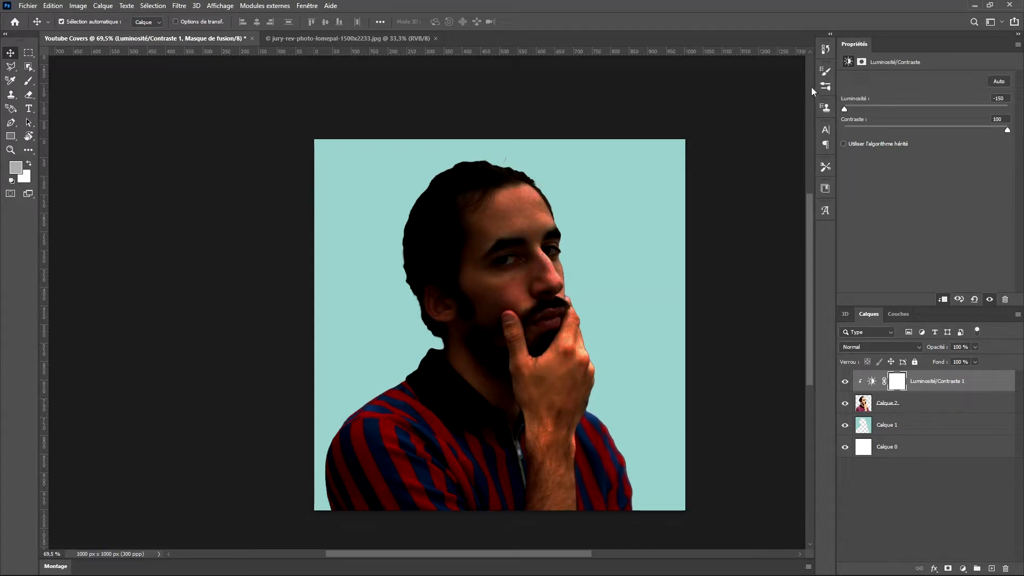
drag(844, 108, 818, 114)
mouse_move(1007, 130)
mouse_down()
mouse_move(964, 132)
mouse_move(1023, 130)
mouse_up()
mouse_move(843, 108)
mouse_down()
mouse_move(852, 108)
mouse_move(828, 111)
mouse_up()
Add a Hue/Saturation adjustment directly above Calque 2, colorize it with hue 174 and saturation 23, and raise its lightness slightly
click(887, 404)
click(963, 569)
click(928, 466)
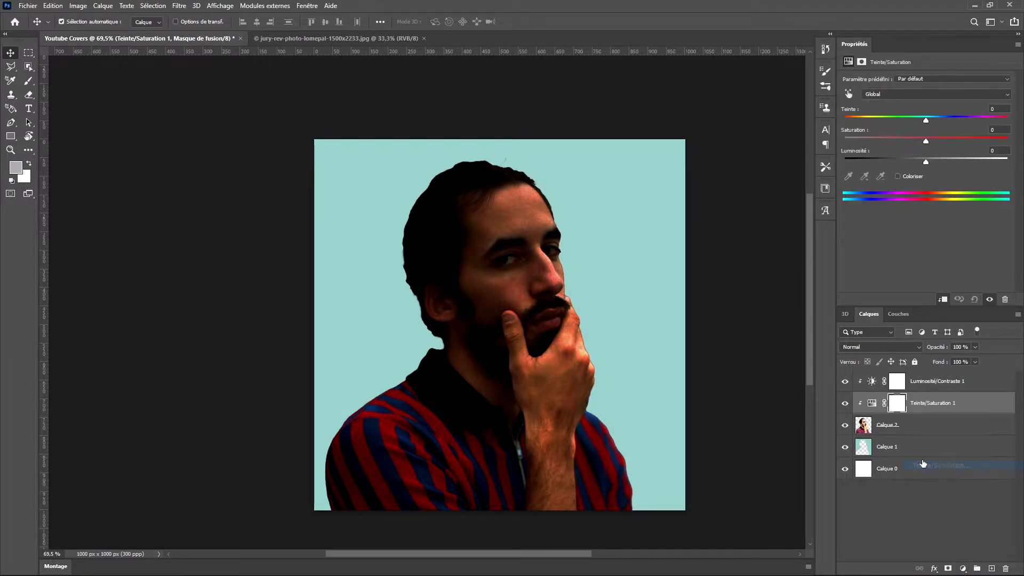
click(897, 175)
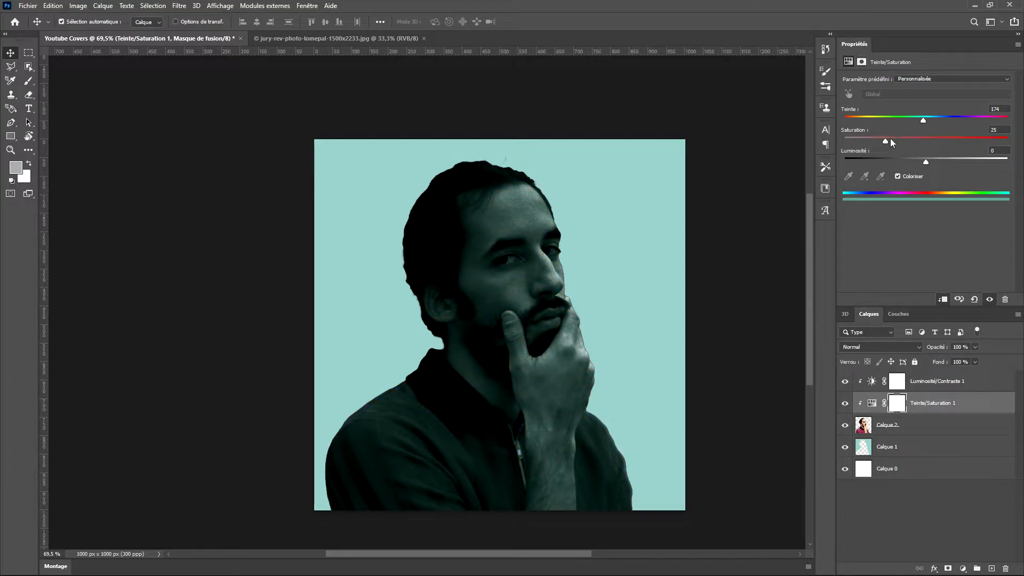
mouse_move(886, 140)
mouse_down()
mouse_move(1019, 144)
mouse_move(880, 141)
mouse_up()
mouse_move(926, 162)
mouse_down()
mouse_move(1008, 162)
mouse_move(898, 174)
mouse_move(929, 172)
mouse_up()
Try brightness -122 and contrast 86 on the Brightness/Contrast layer
click(920, 388)
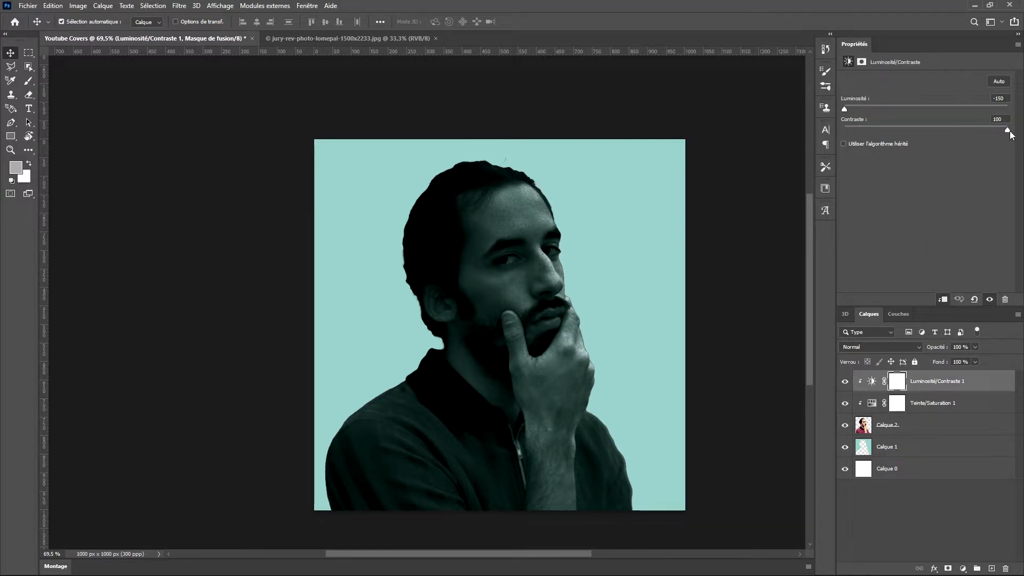
mouse_move(844, 109)
mouse_down()
mouse_move(879, 112)
mouse_move(859, 112)
mouse_up()
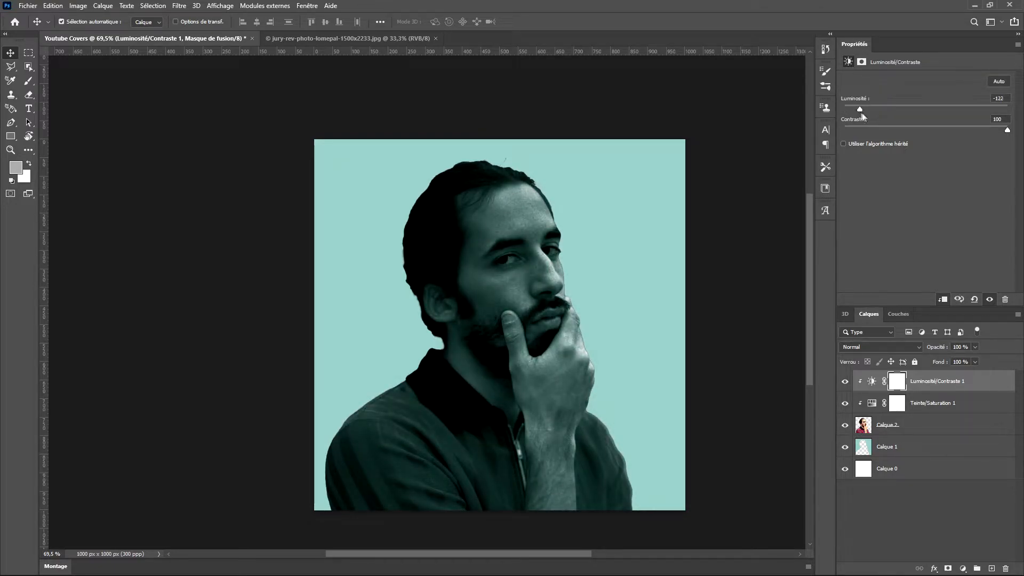
drag(1007, 129, 996, 132)
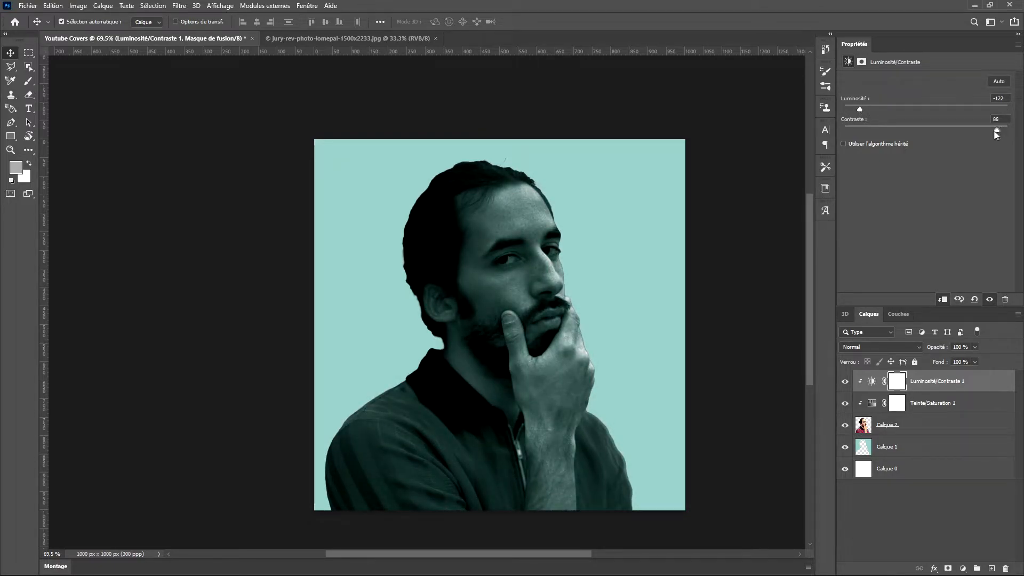
Set the Hue/Saturation layer's lightness to -7 and the Brightness/Contrast layer's contrast to 100
click(952, 408)
drag(931, 163, 888, 146)
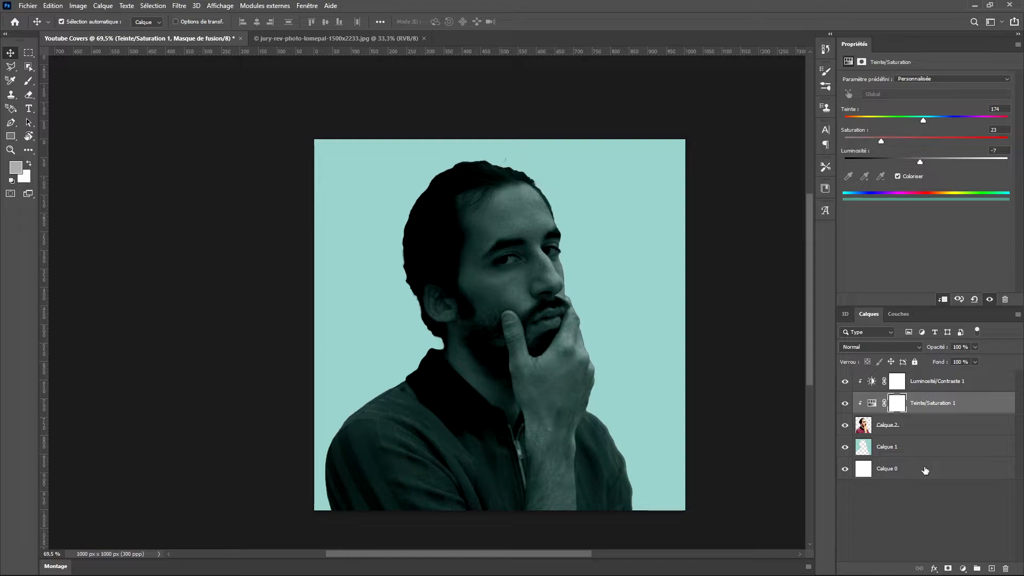
click(931, 381)
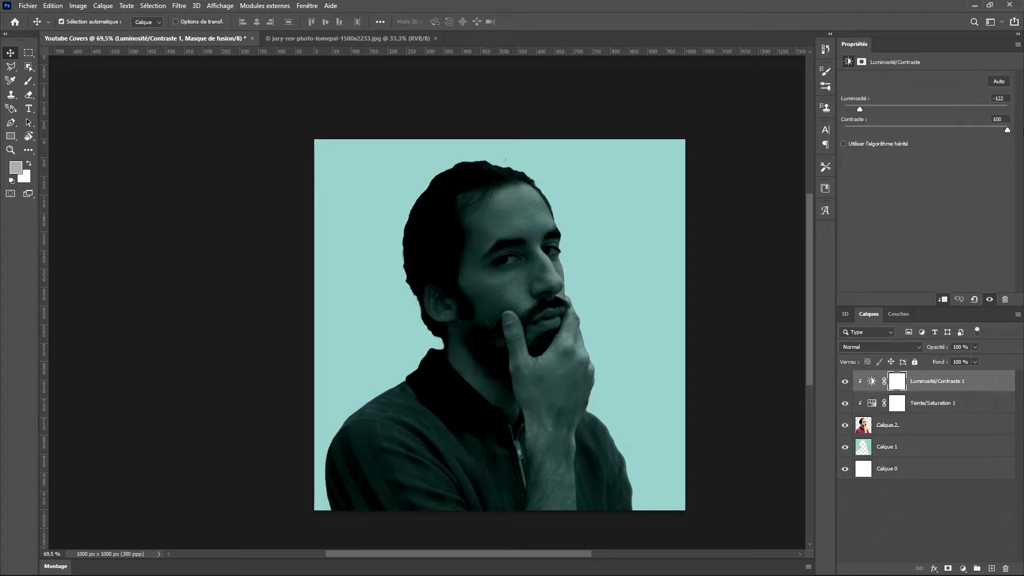
click(938, 424)
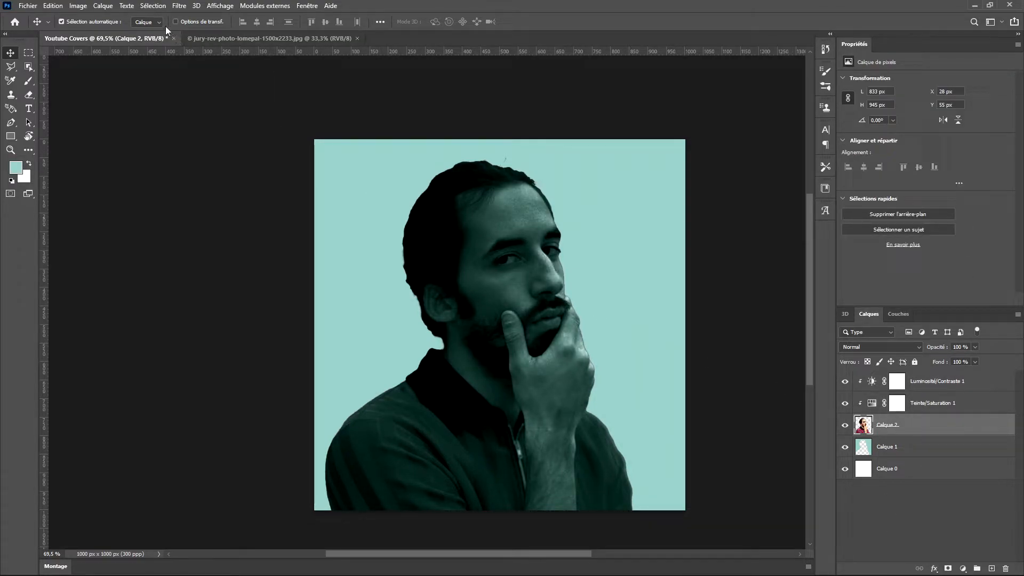
click(179, 5)
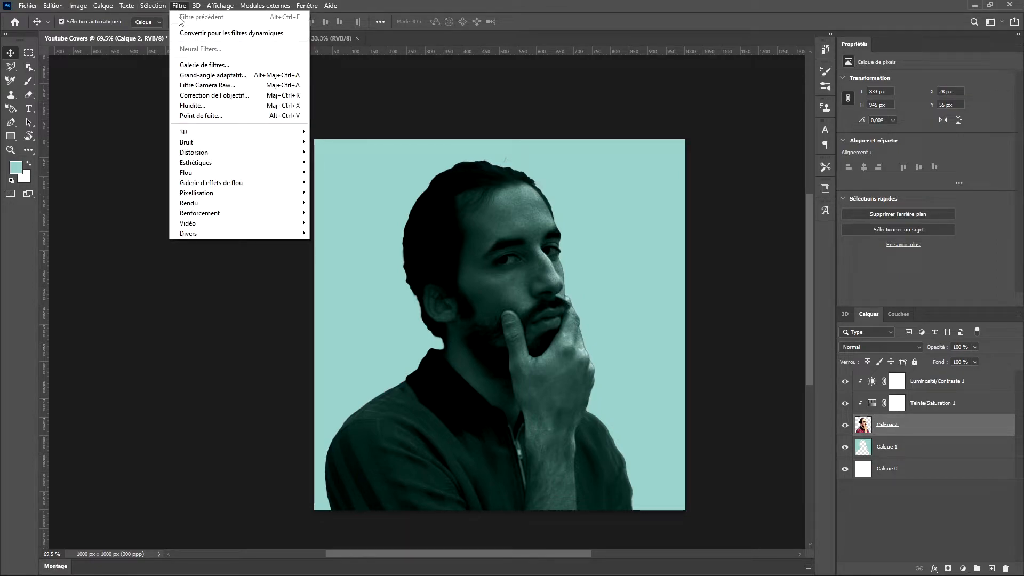
click(204, 64)
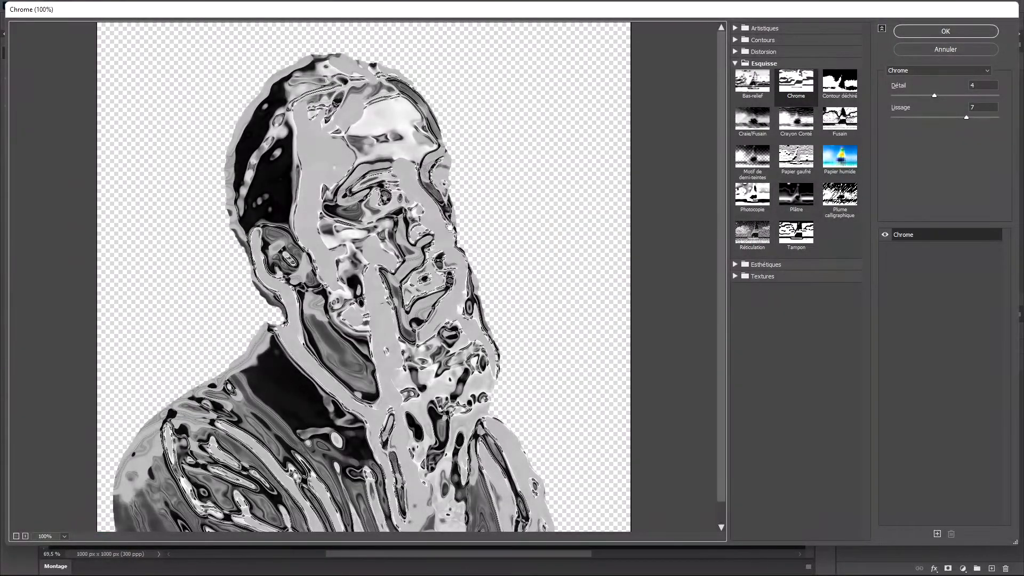
key(ctrl+minus)
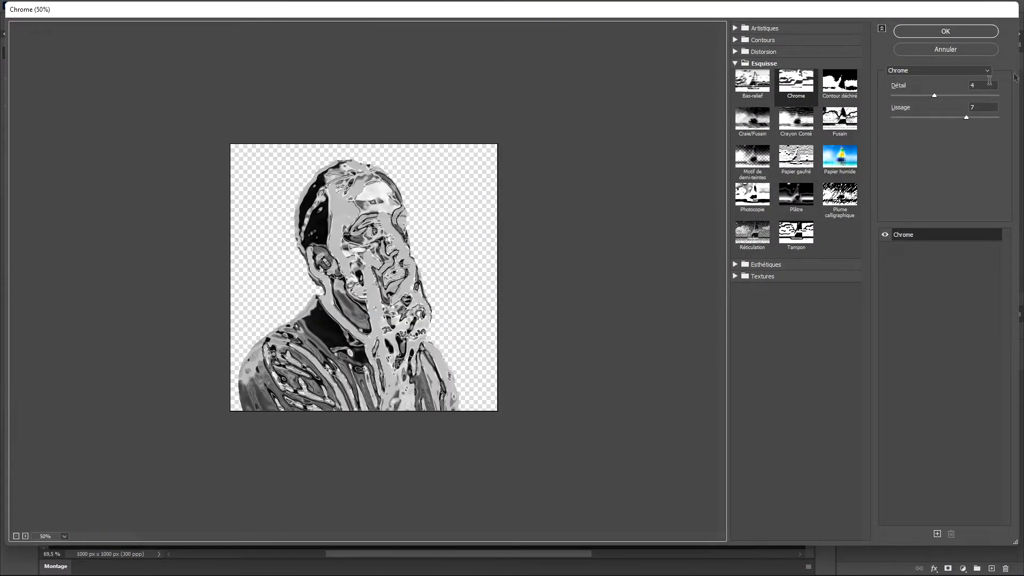
click(970, 49)
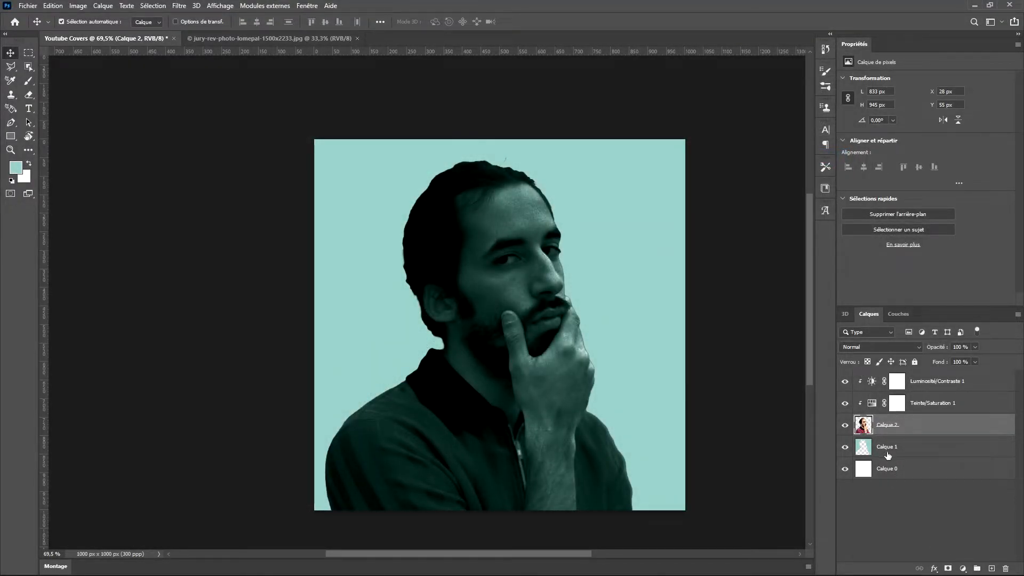
Duplicate the man's cut-out layer, Calque 2, within the same document
right_click(914, 427)
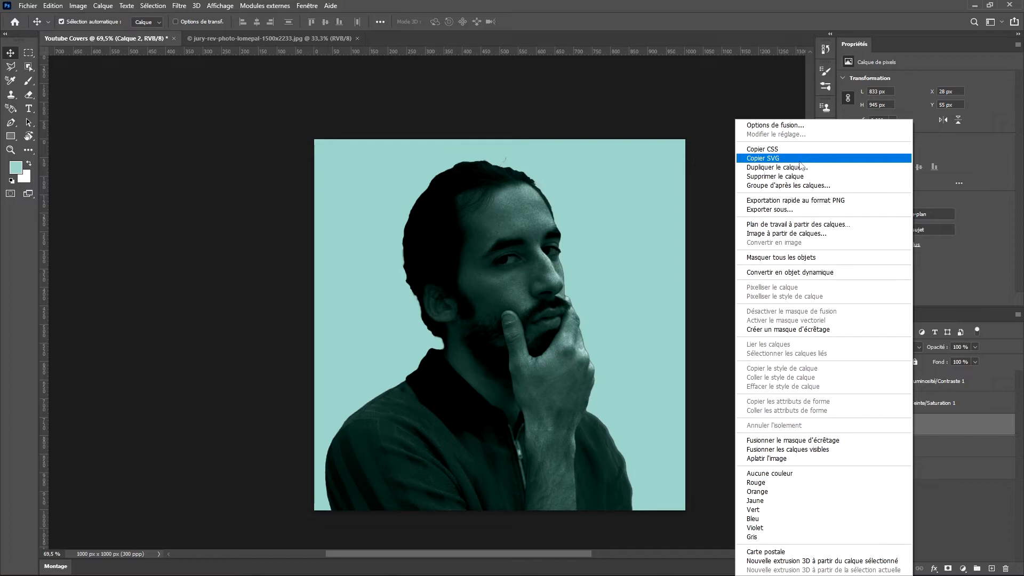
click(777, 167)
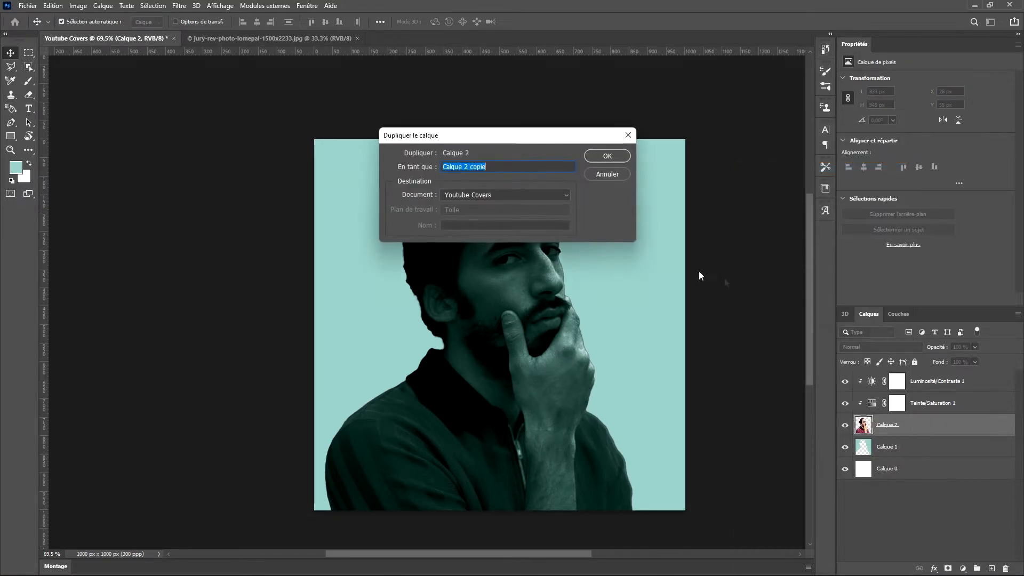
click(594, 160)
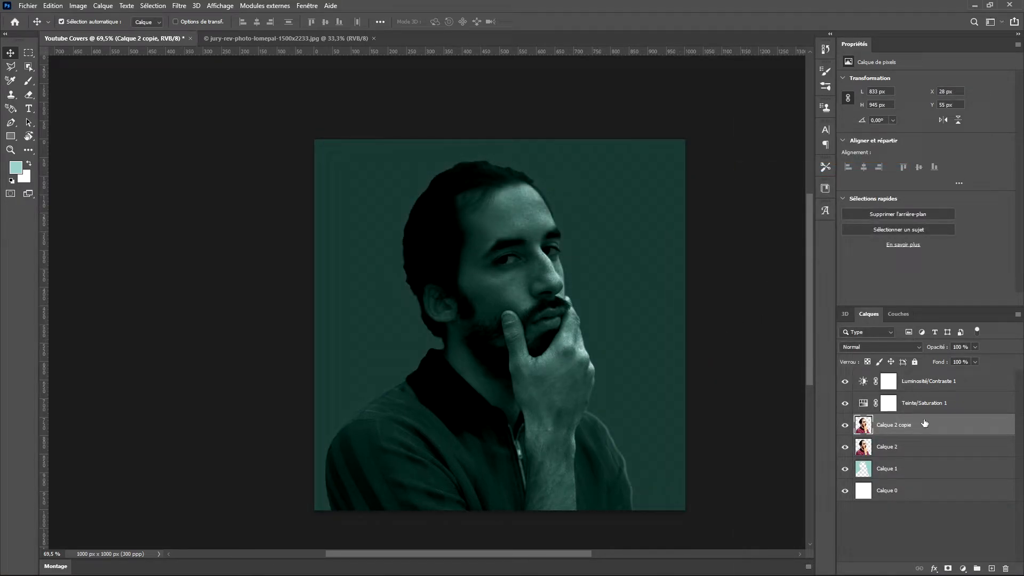
Move the Hue/Saturation and Brightness/Contrast layers below the duplicate and clip both to the original Calque 2
drag(939, 403, 921, 434)
drag(931, 378, 928, 419)
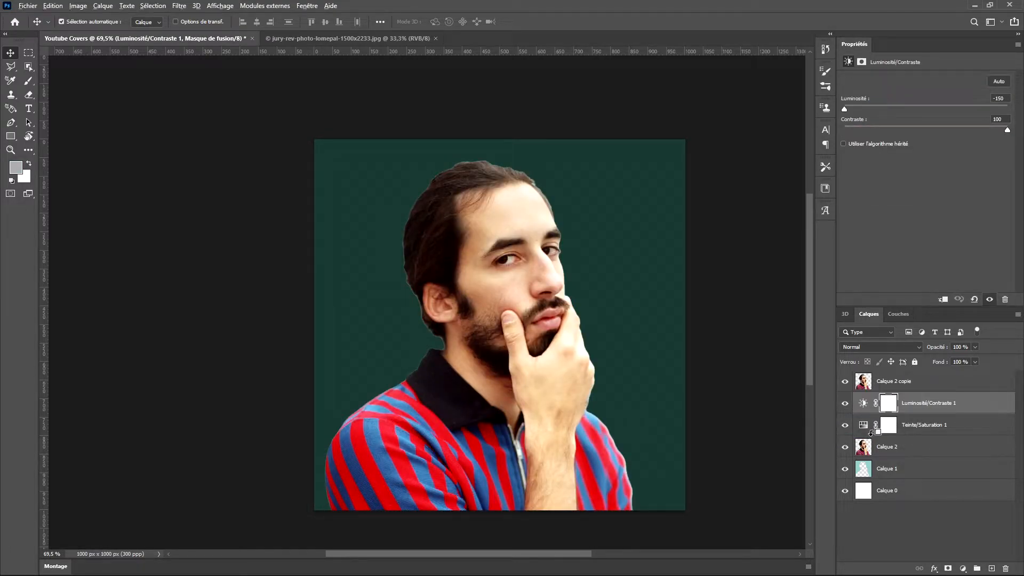
alt+click(870, 434)
alt+click(872, 414)
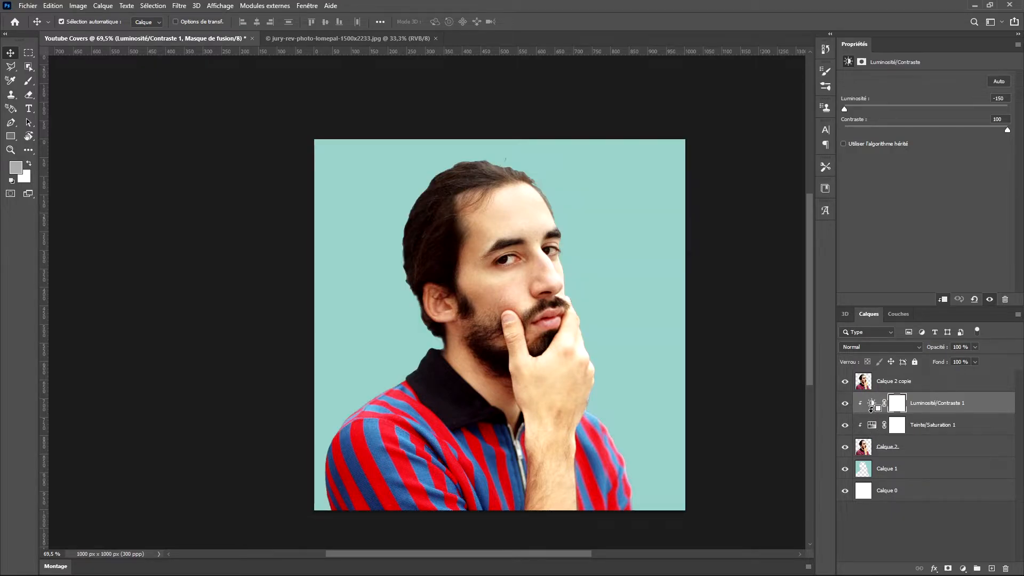
Place the Brightness/Contrast layer beneath Hue/Saturation and check the effect with the duplicate cut-out temporarily hidden
drag(927, 407, 930, 436)
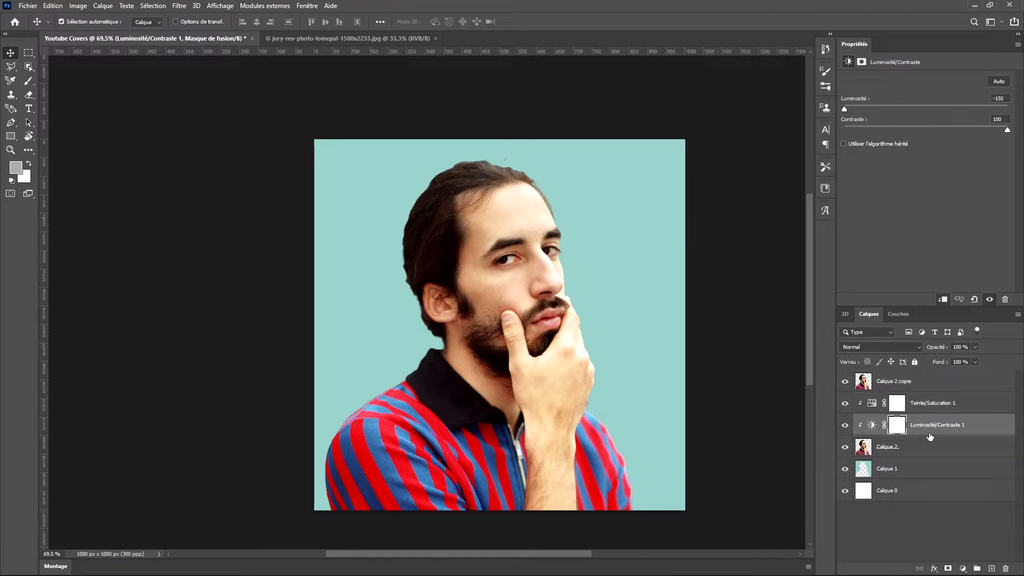
click(844, 381)
click(907, 384)
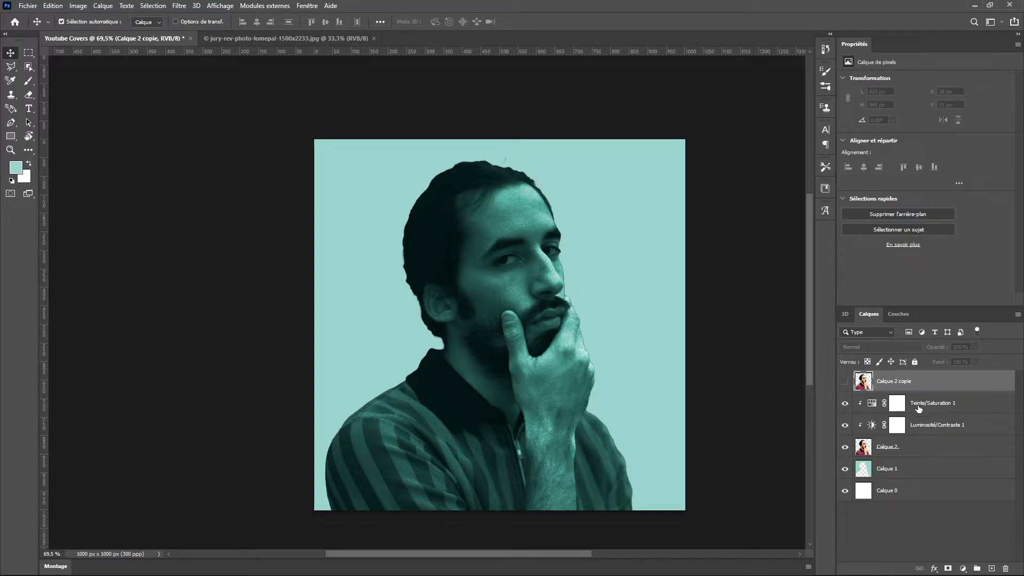
click(845, 381)
Move Hue/Saturation and Brightness/Contrast above Calque 2 copie and clip both adjustments to that duplicate
drag(931, 404, 930, 371)
drag(940, 425, 930, 393)
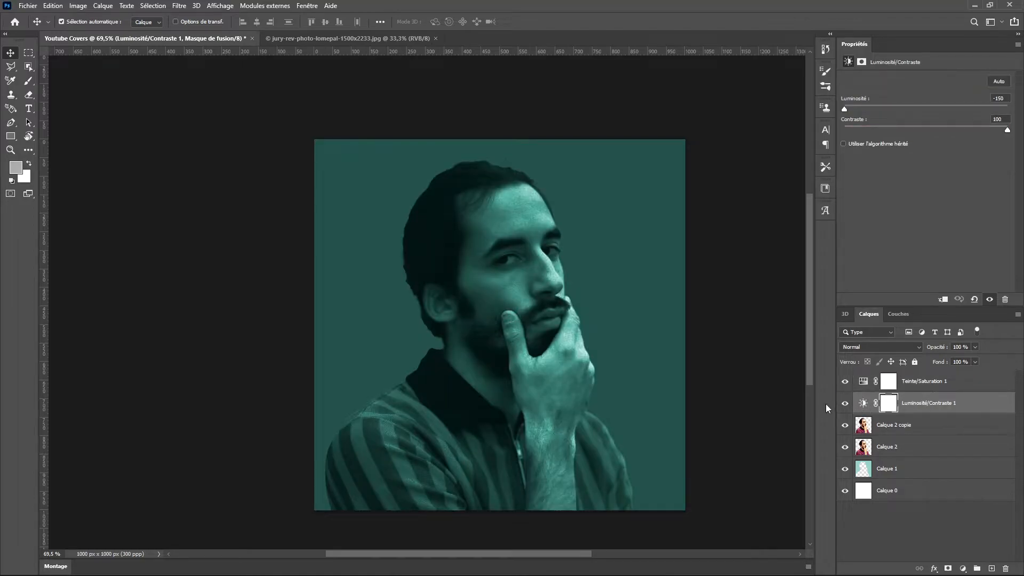
alt+click(871, 414)
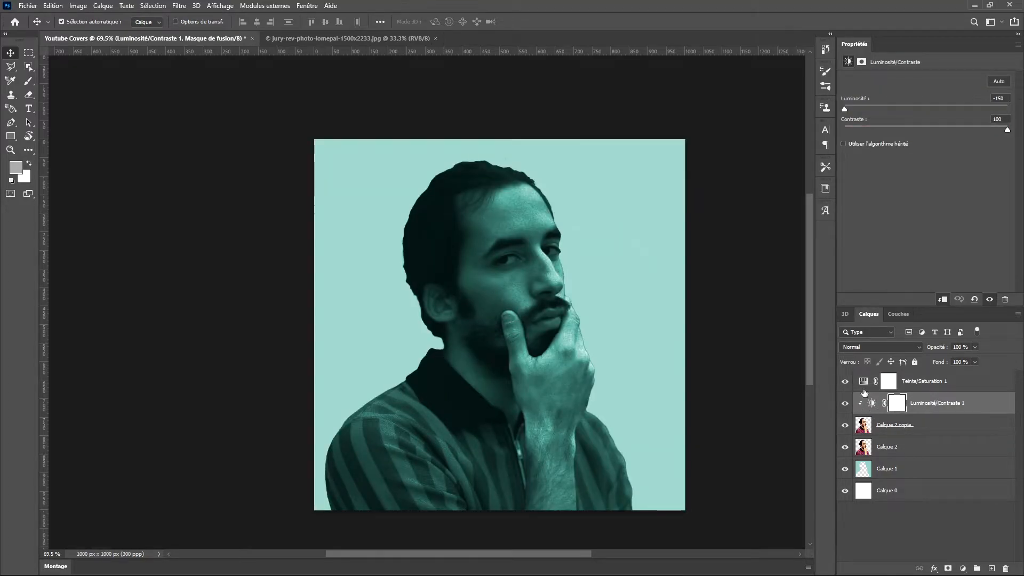
alt+click(862, 392)
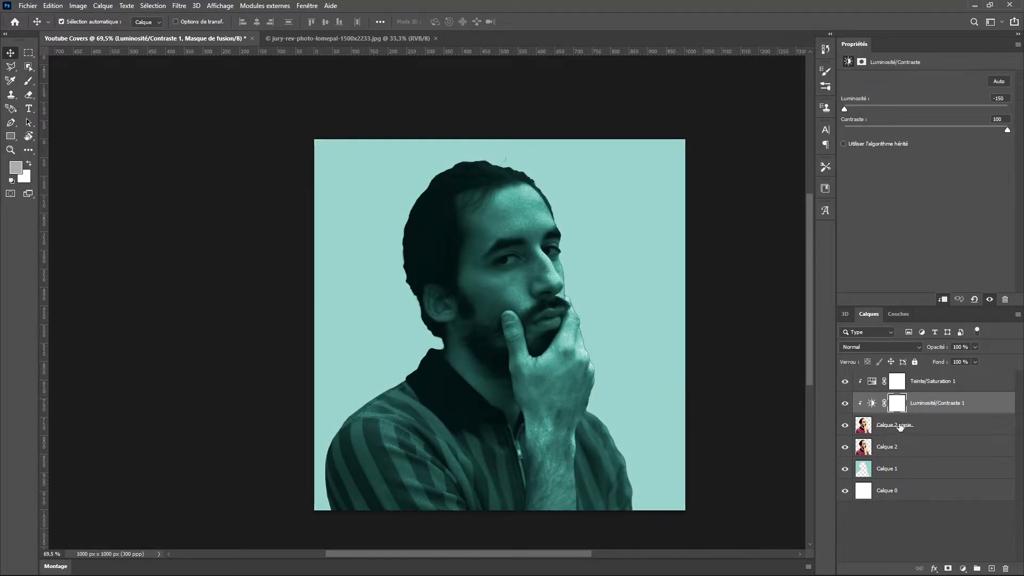
Compare the duplicate with the original cut-out by toggling layer visibility, and examine the posterized tones on the face and hand
click(844, 425)
click(845, 425)
click(844, 425)
click(845, 425)
click(847, 448)
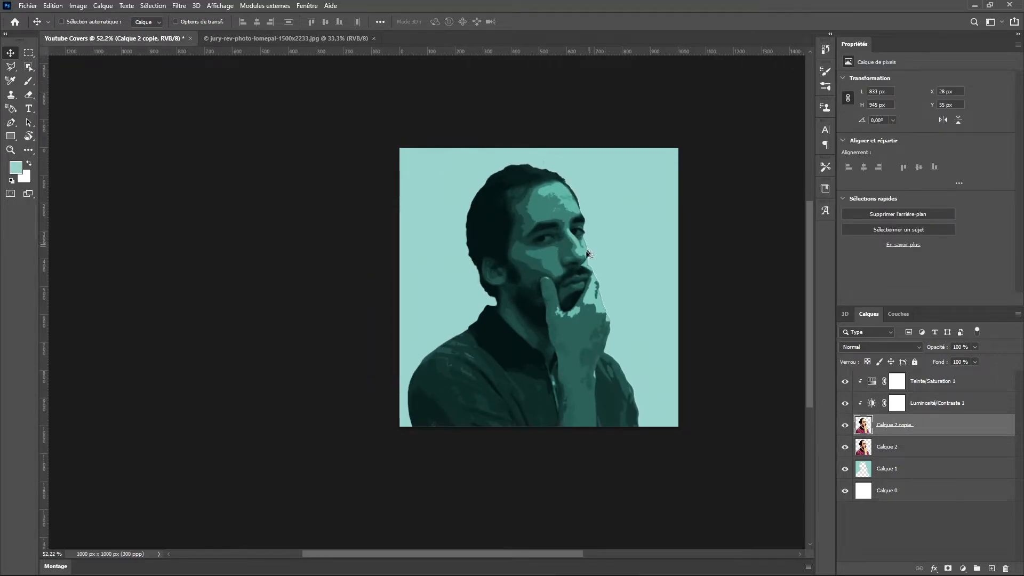
scroll(570, 274, down, 1)
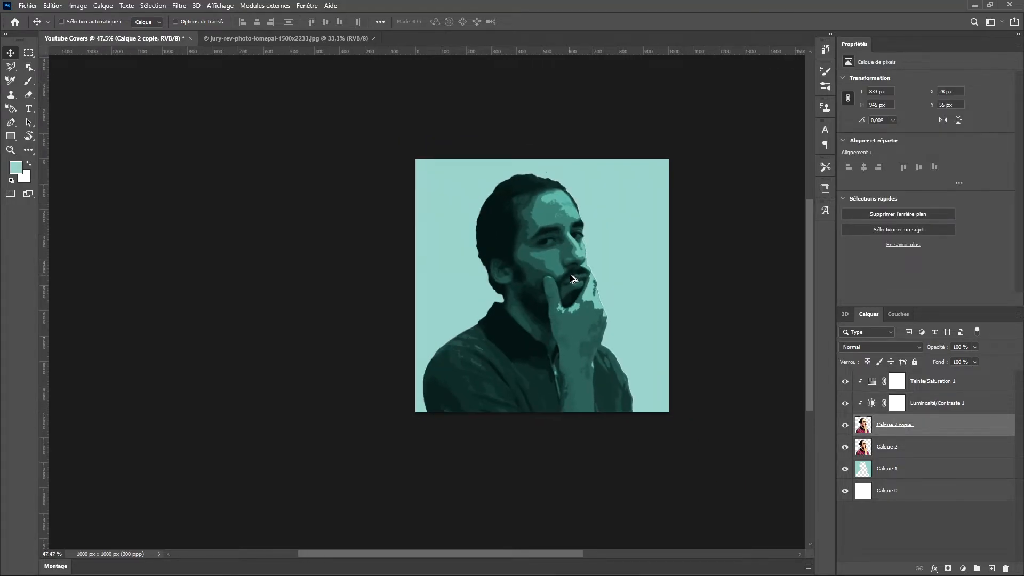
scroll(570, 274, up, 2)
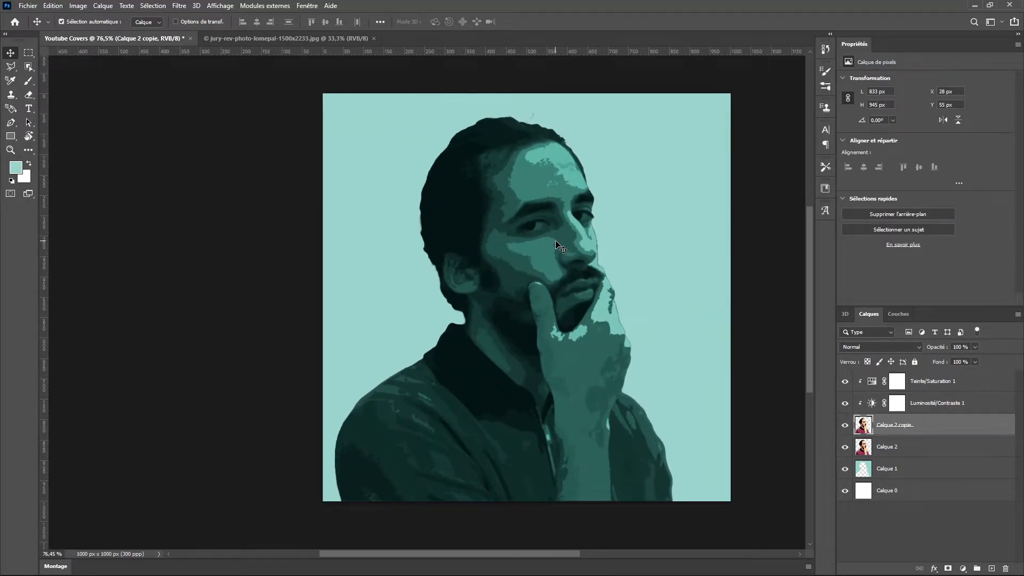
scroll(584, 309, down, 2)
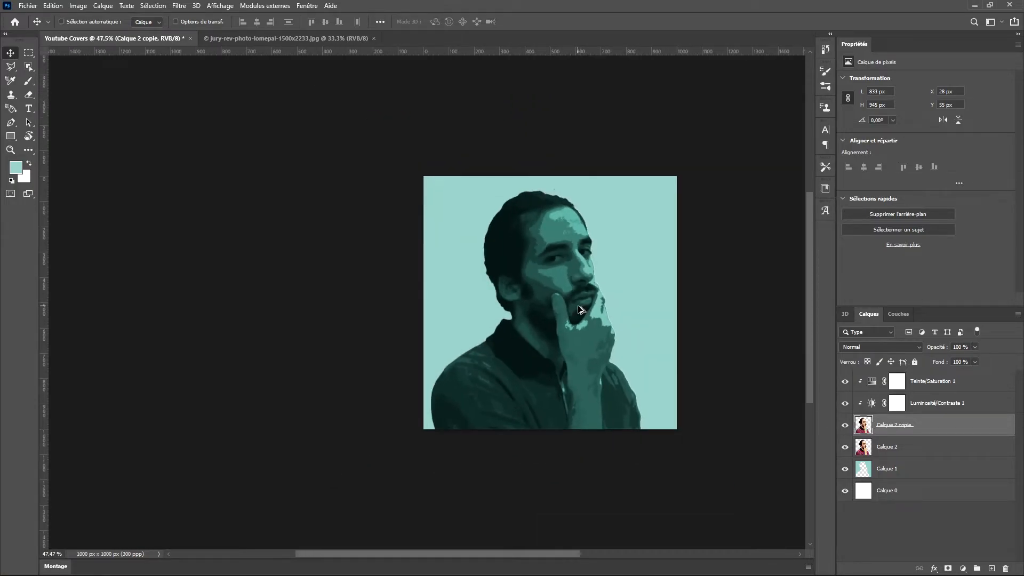
scroll(580, 308, up, 1)
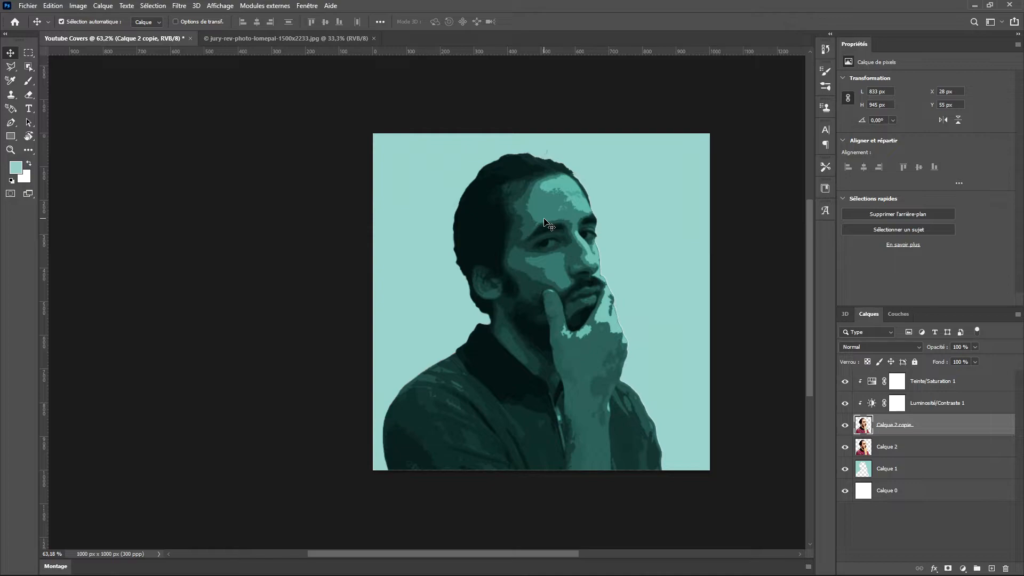
Combine Calque 2 copie and Calque 2 into one frame layer named Image 1, sized 833 × 945 px
click(907, 505)
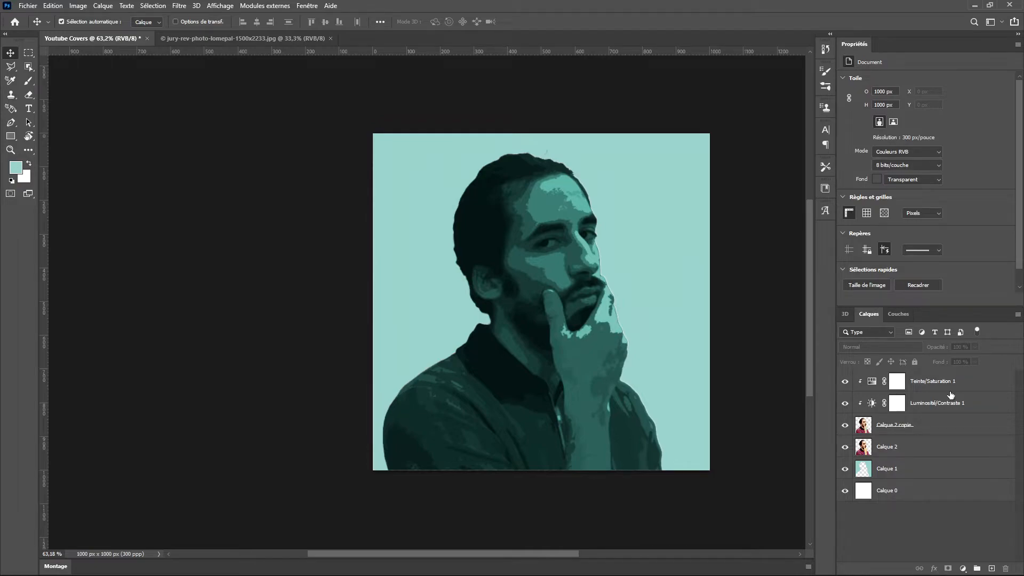
click(926, 430)
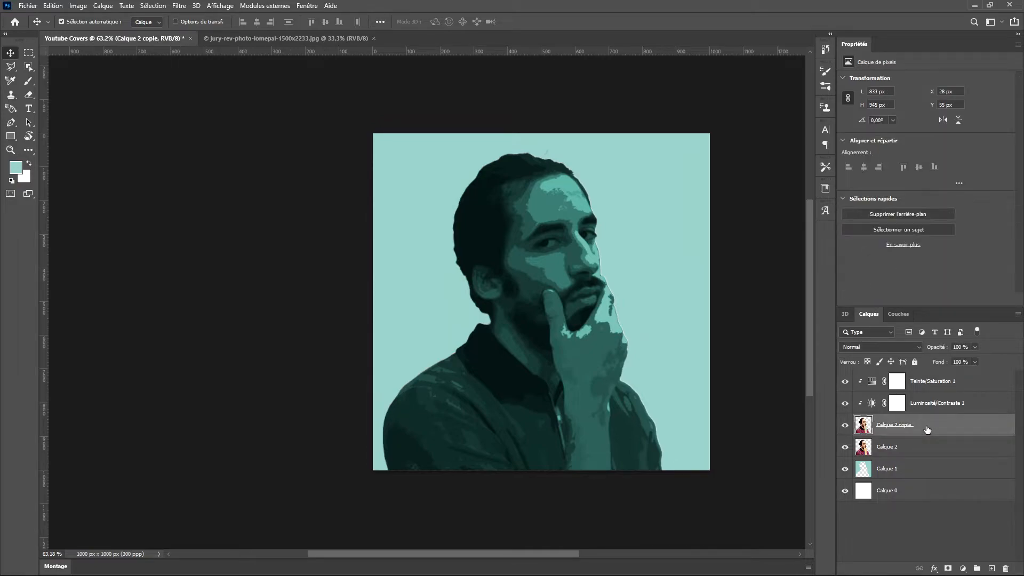
ctrl+click(924, 446)
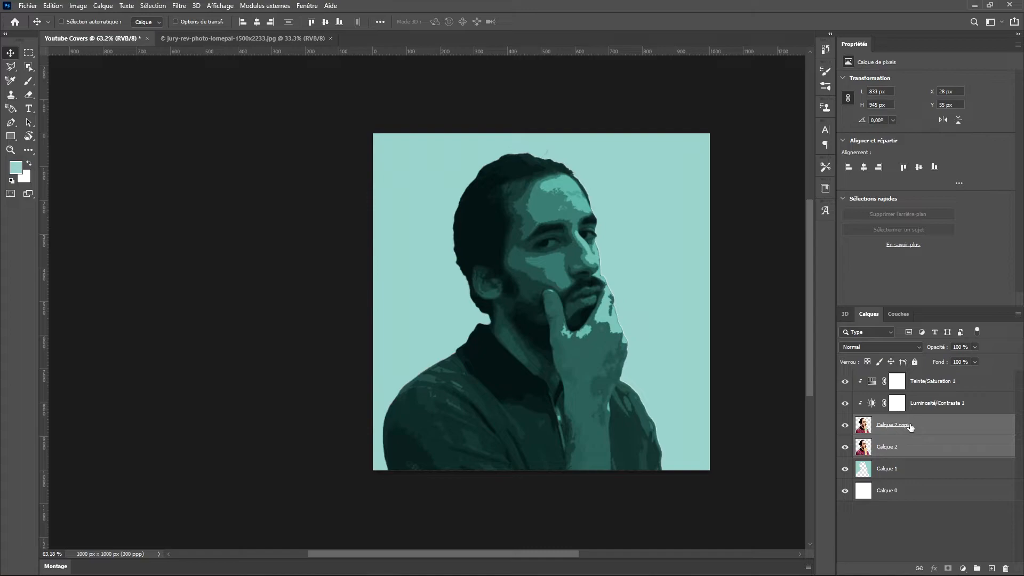
key(ctrl)
right_click(931, 427)
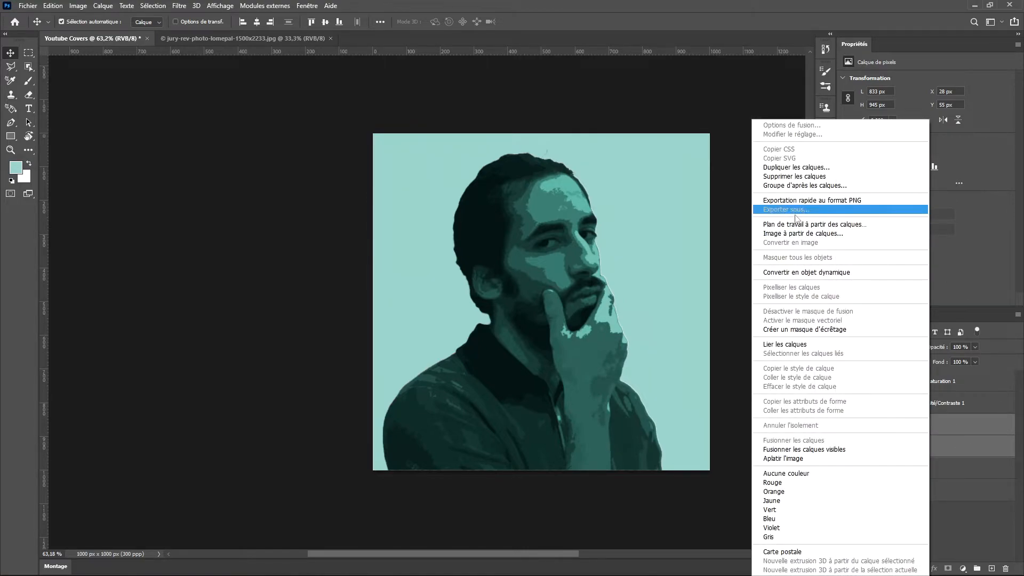
click(801, 235)
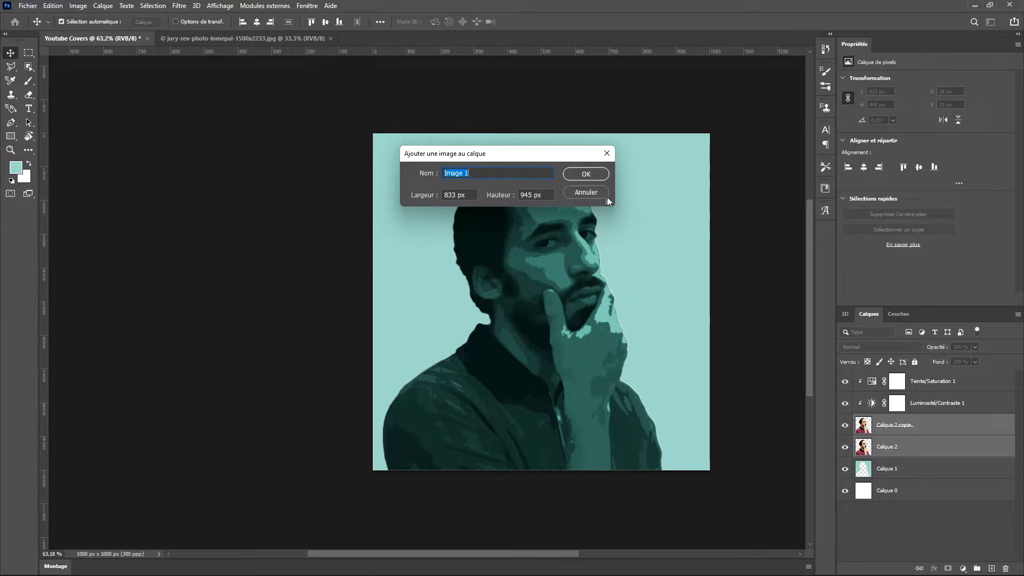
click(582, 177)
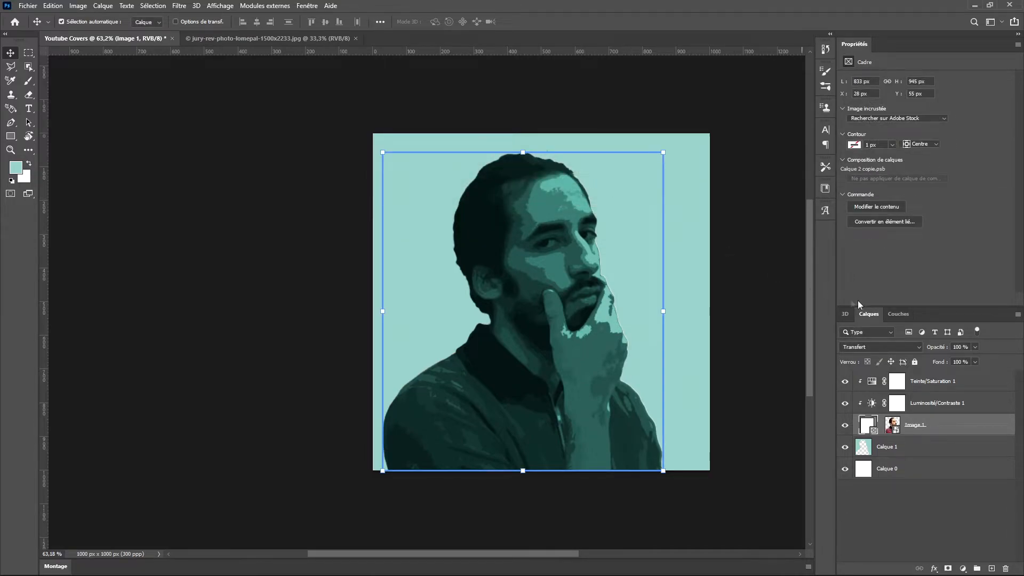
Remove the frame from Image 1, keeping its portrait content, and clip the Brightness/Contrast and Hue/Saturation adjustments to the portrait layer
right_click(968, 437)
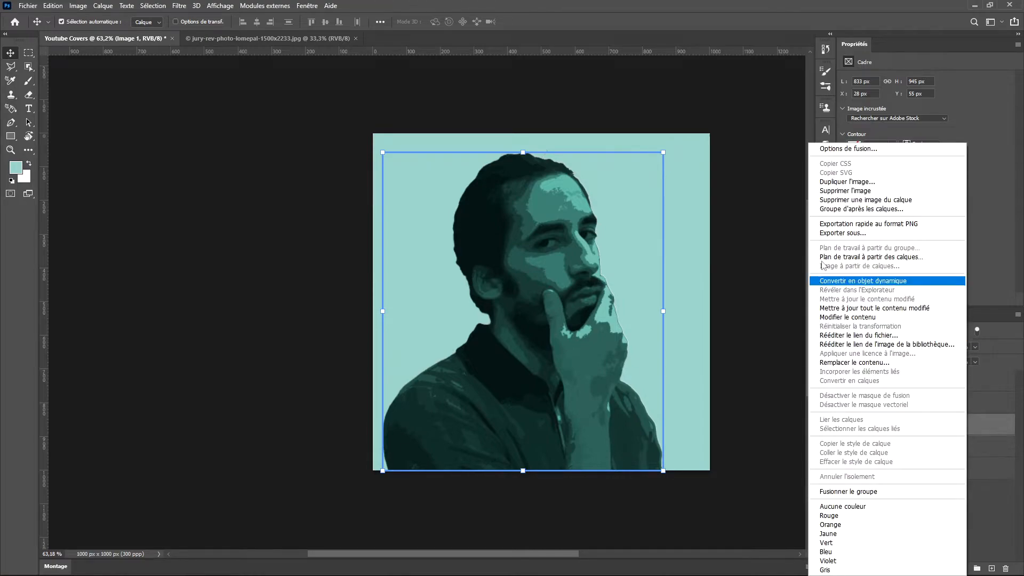
click(851, 200)
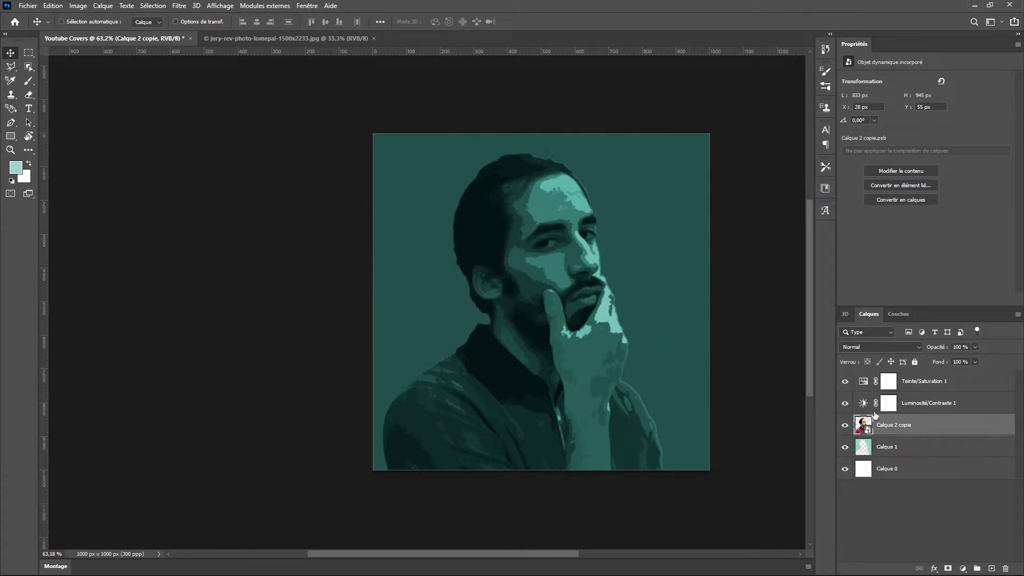
key(ctrl)
alt+click(873, 413)
alt+click(873, 392)
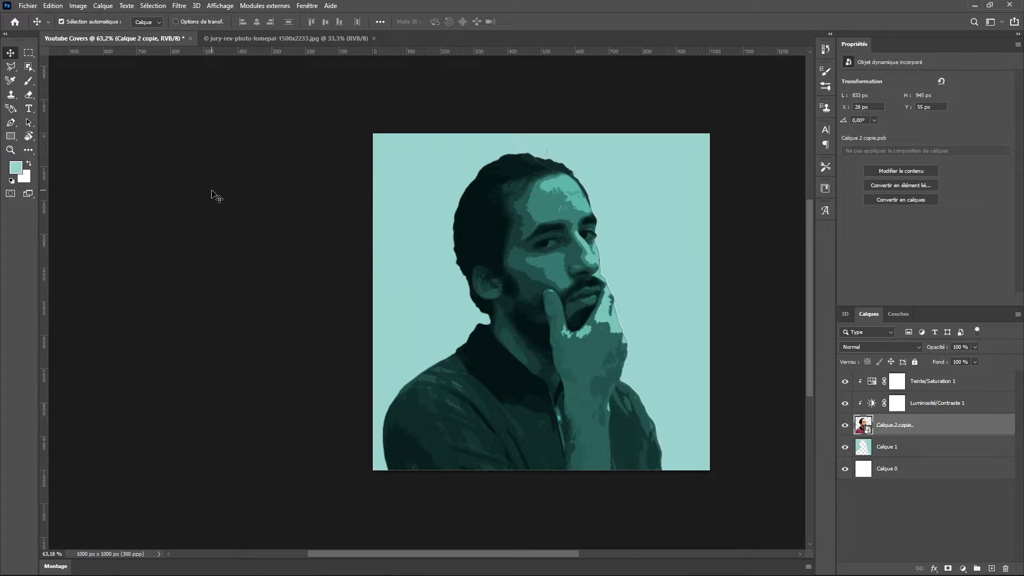
Merge the portrait smart object with the teal background layer Calque 1 into a single pixel layer
scroll(667, 302, left, 2)
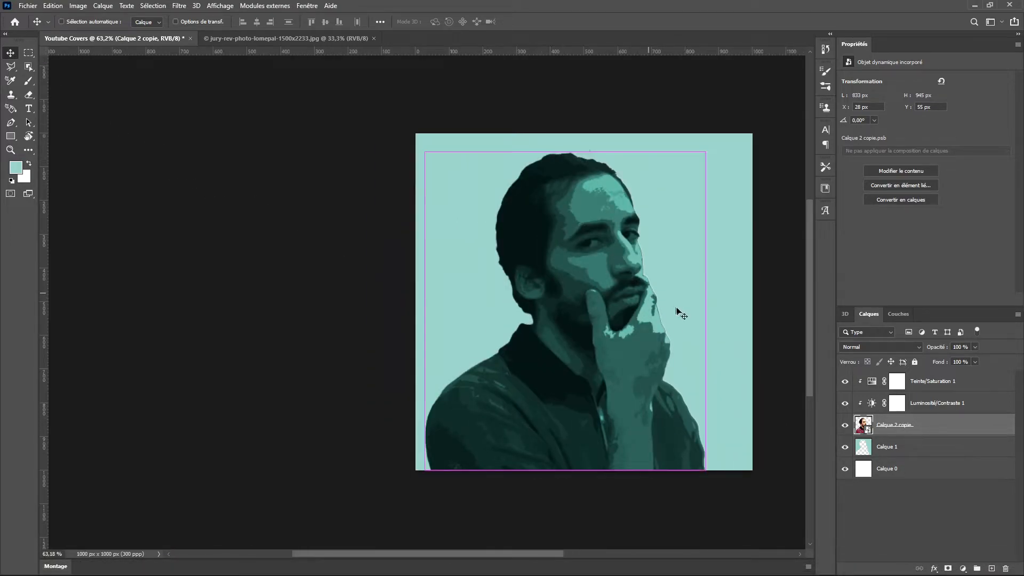
scroll(715, 319, up, 2)
scroll(657, 302, up, 1)
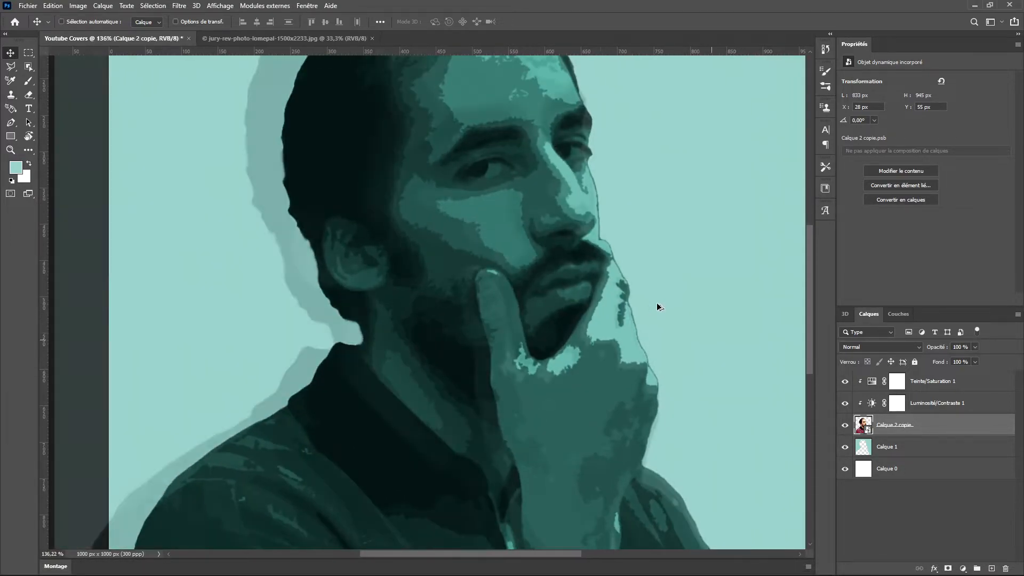
scroll(656, 306, down, 3)
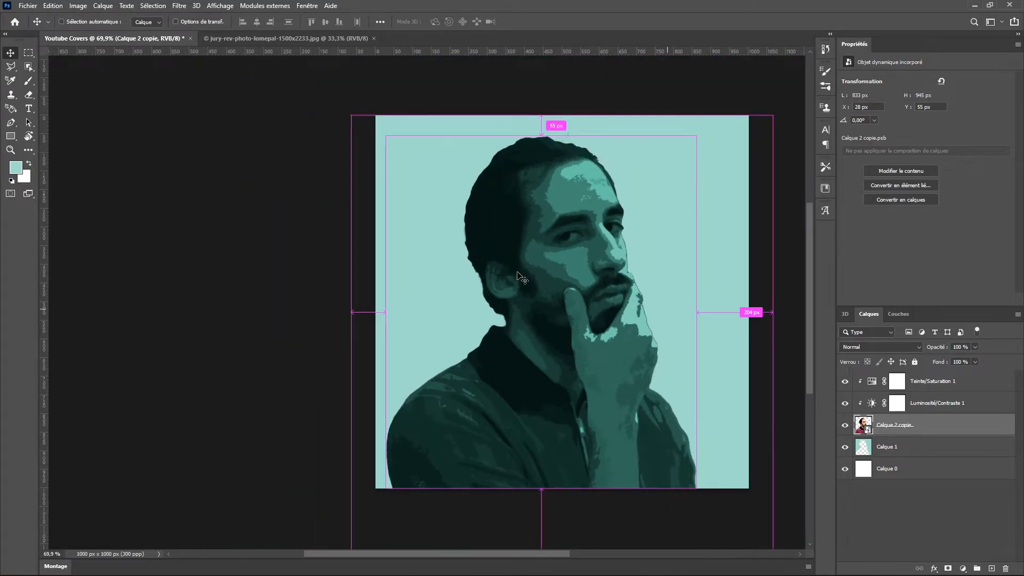
scroll(149, 171, right, 1)
click(152, 173)
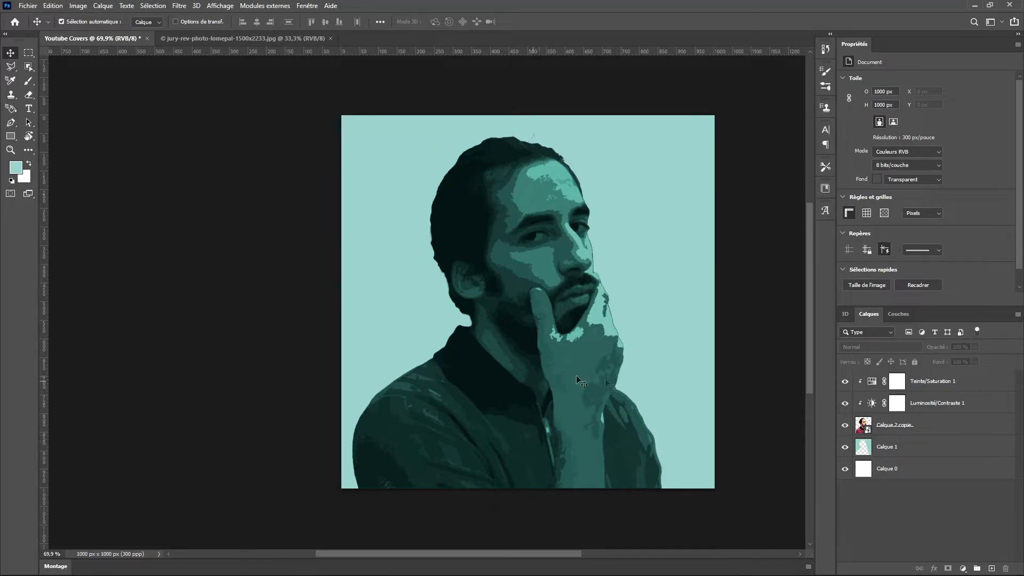
click(893, 450)
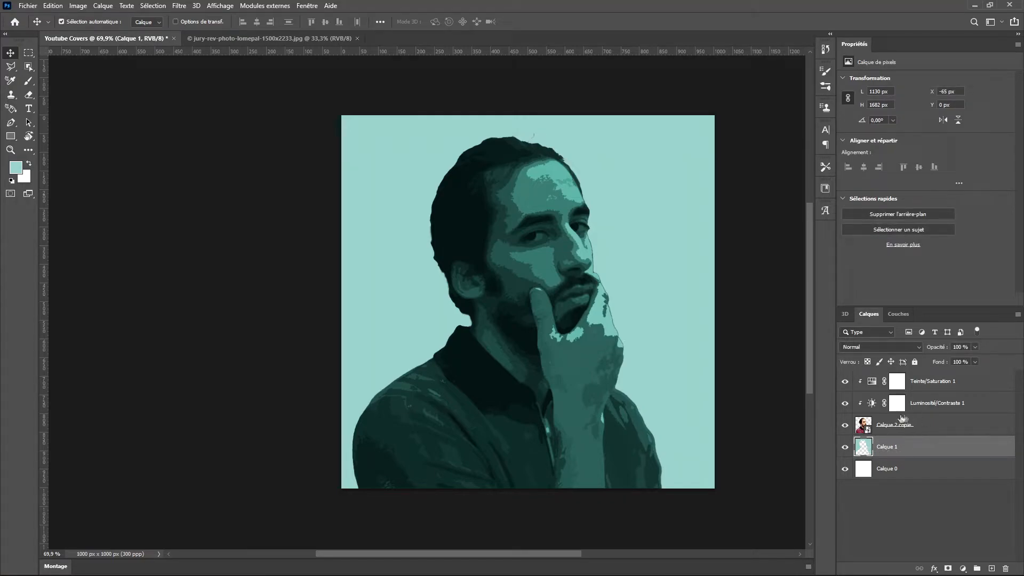
key(Delete)
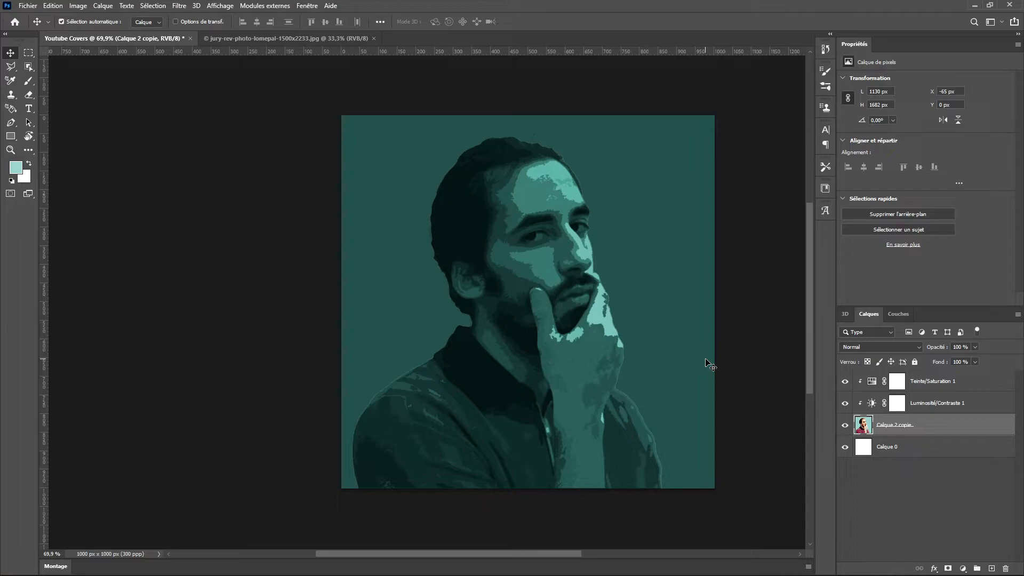
Select the figure with the Object Selection tool, invert the selection, and fill the surrounding background with white
click(29, 67)
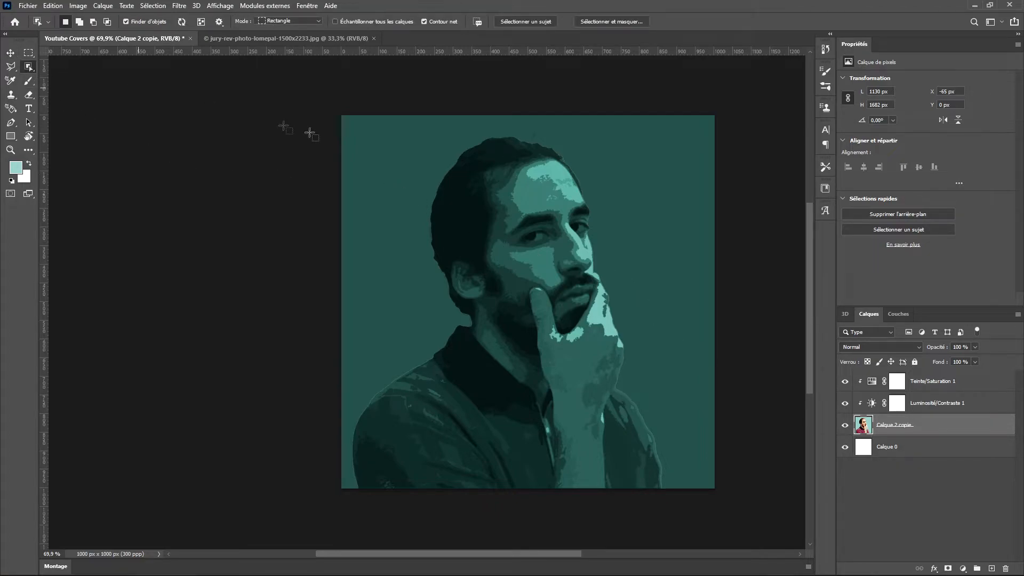
drag(340, 116, 469, 365)
scroll(426, 235, up, 3)
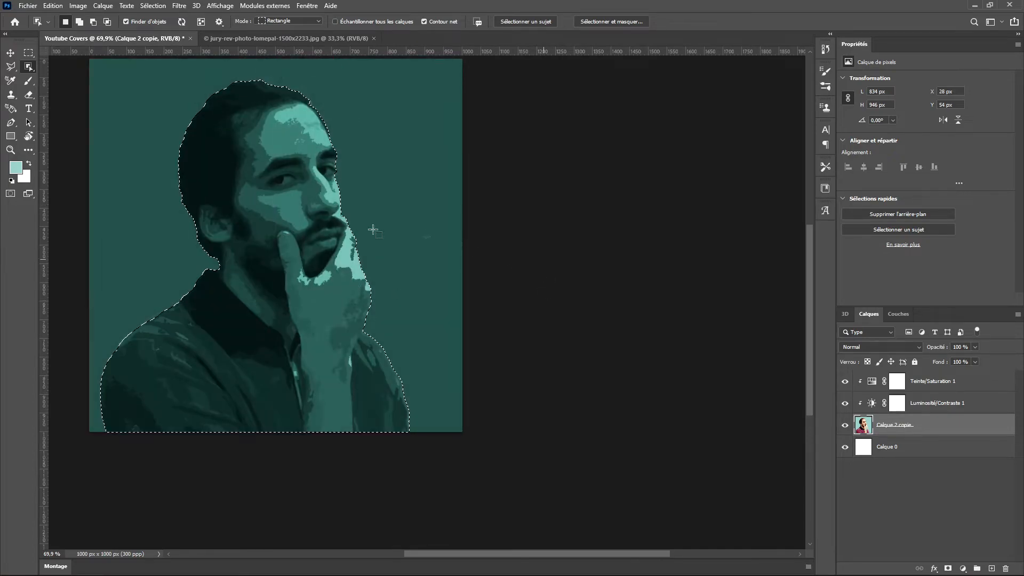
right_click(245, 254)
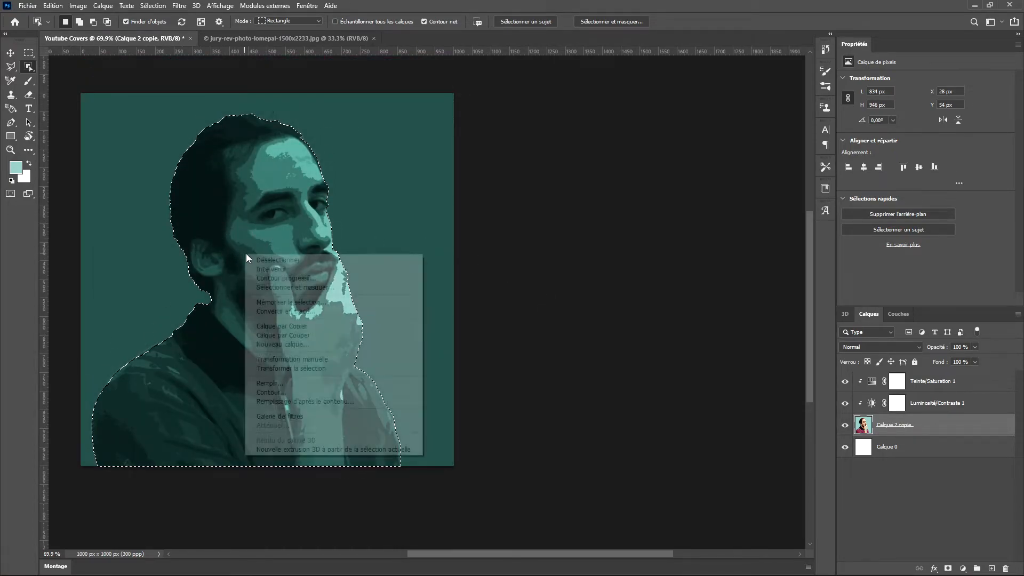
click(278, 268)
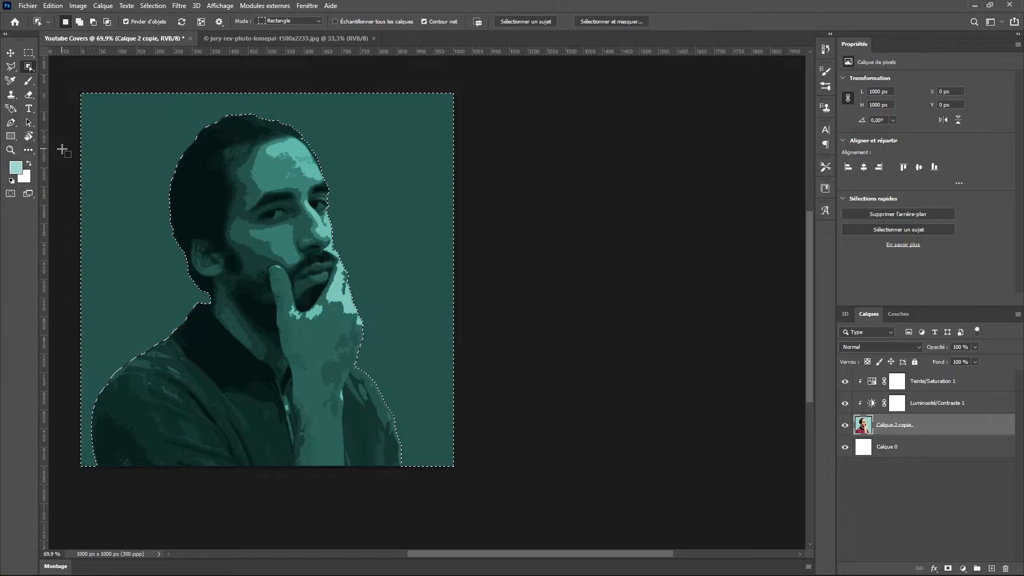
key(g)
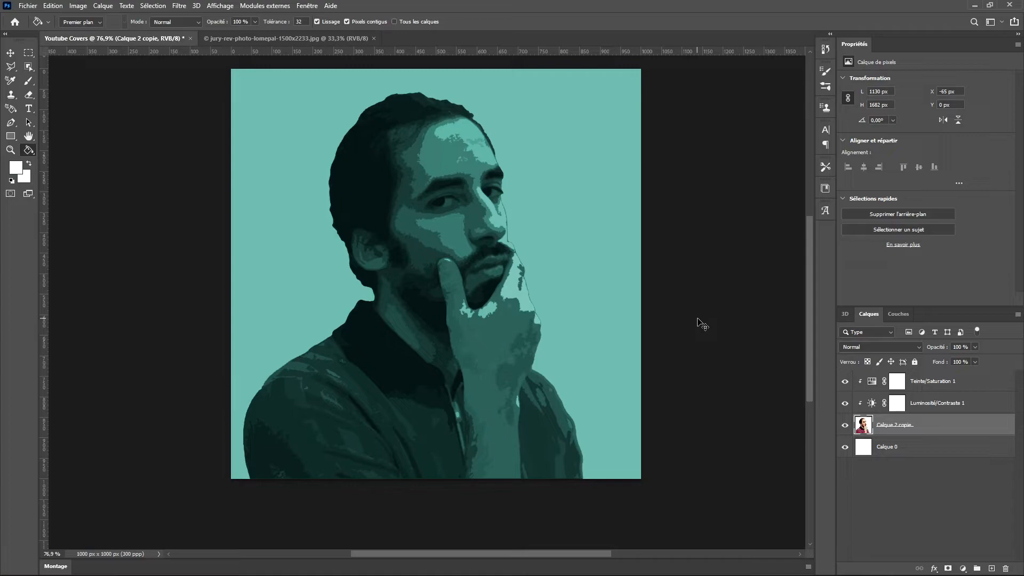
key(ctrl+t)
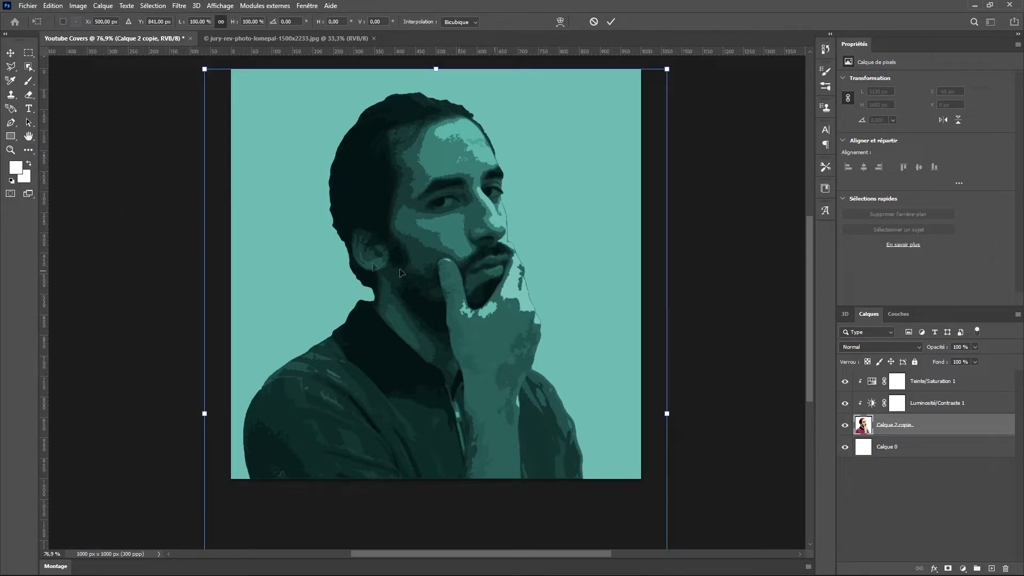
click(27, 53)
scroll(315, 251, down, 2)
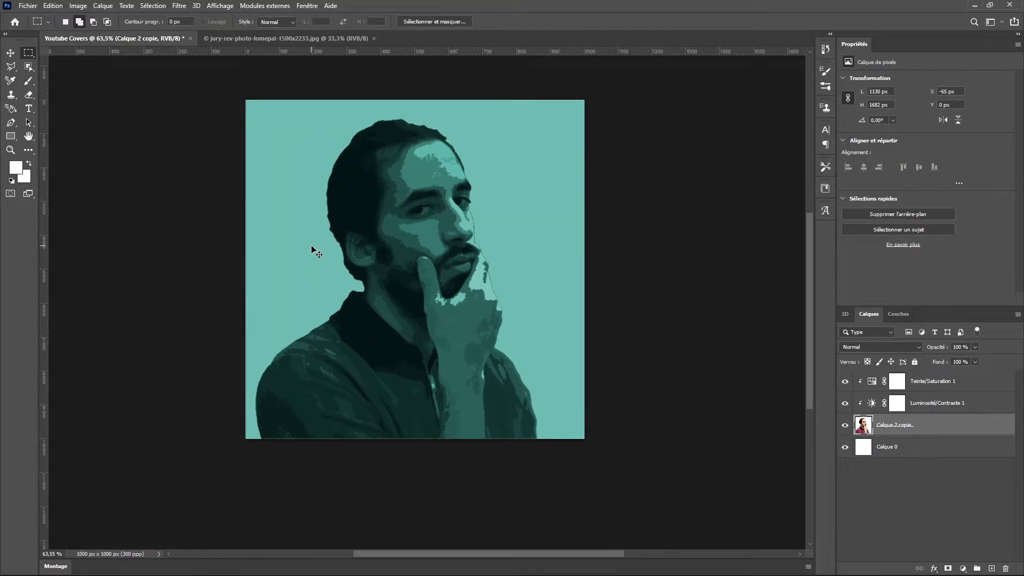
key(ctrl+t)
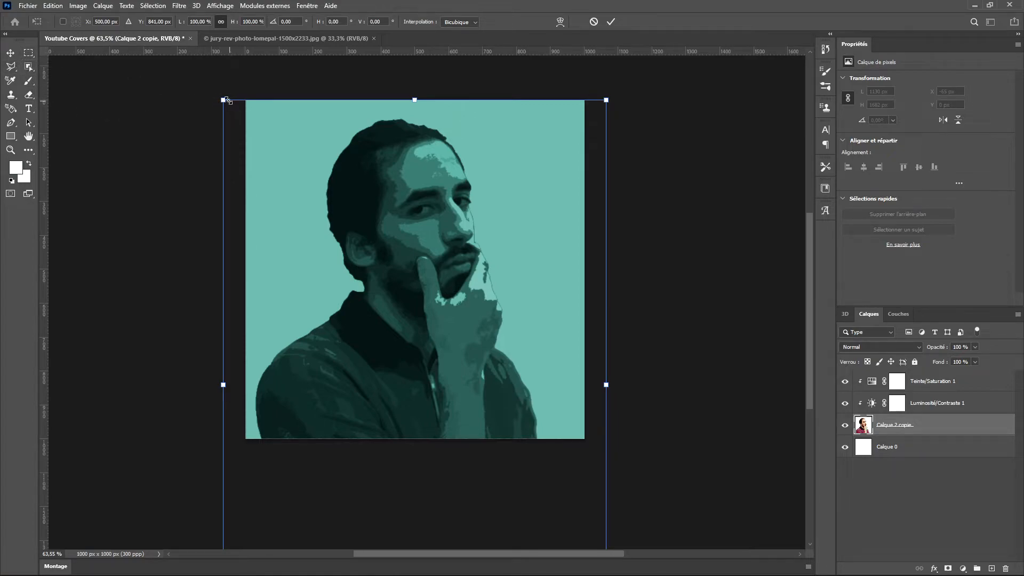
scroll(654, 244, down, 1)
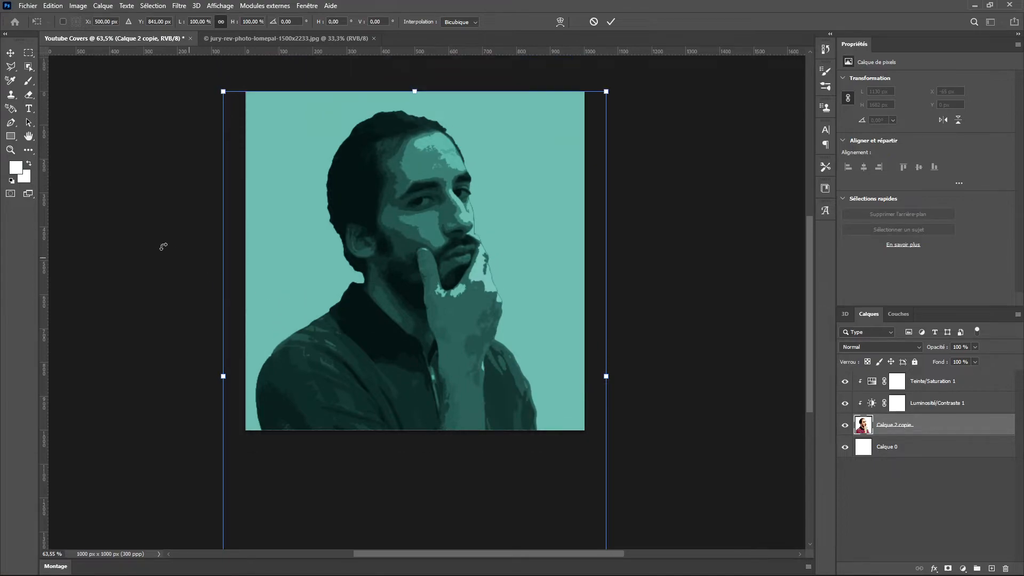
Crop the document to its 1000 × 1000 px canvas bounds, deleting the layer pixels that lie outside
click(29, 150)
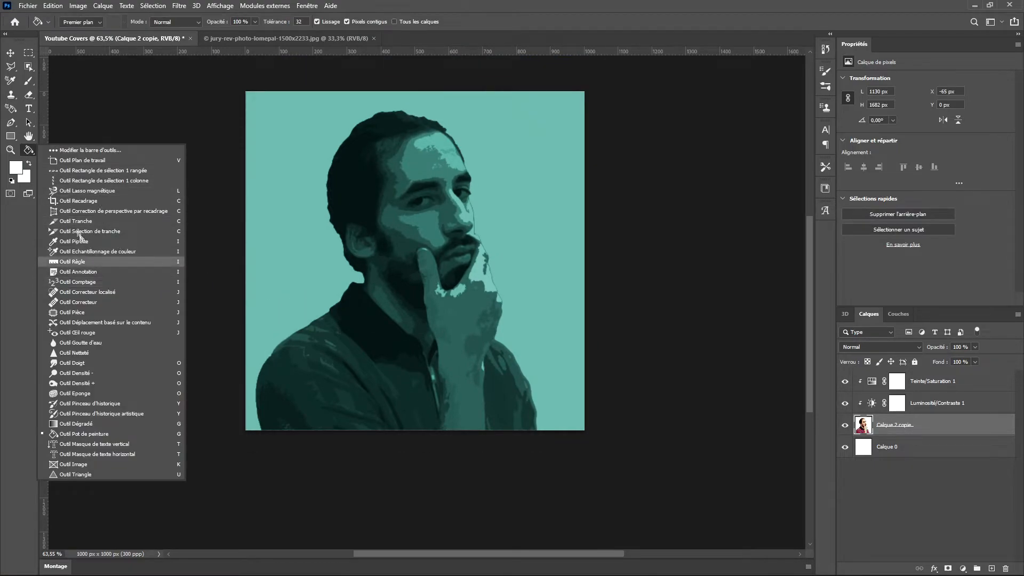
click(132, 208)
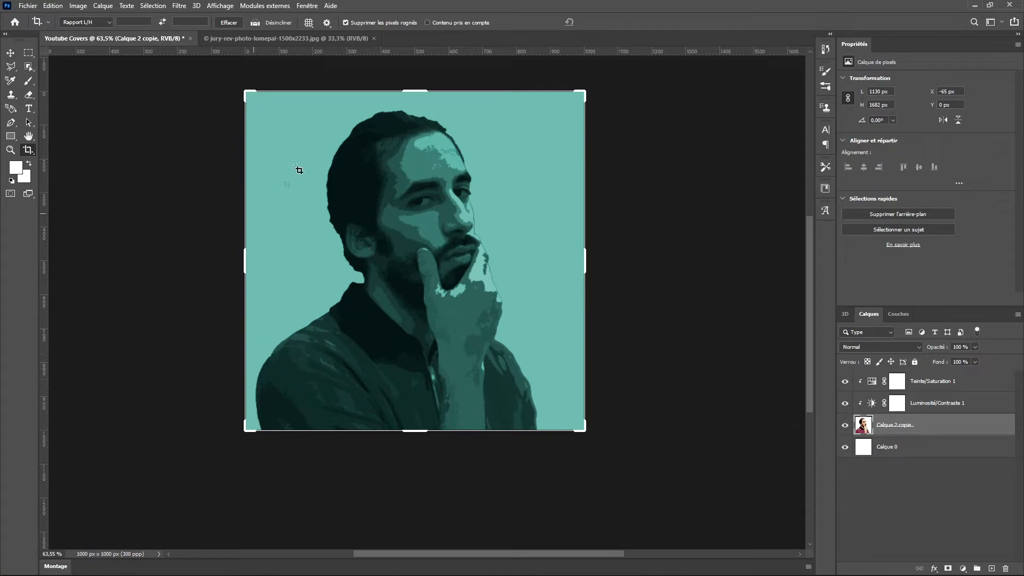
click(527, 110)
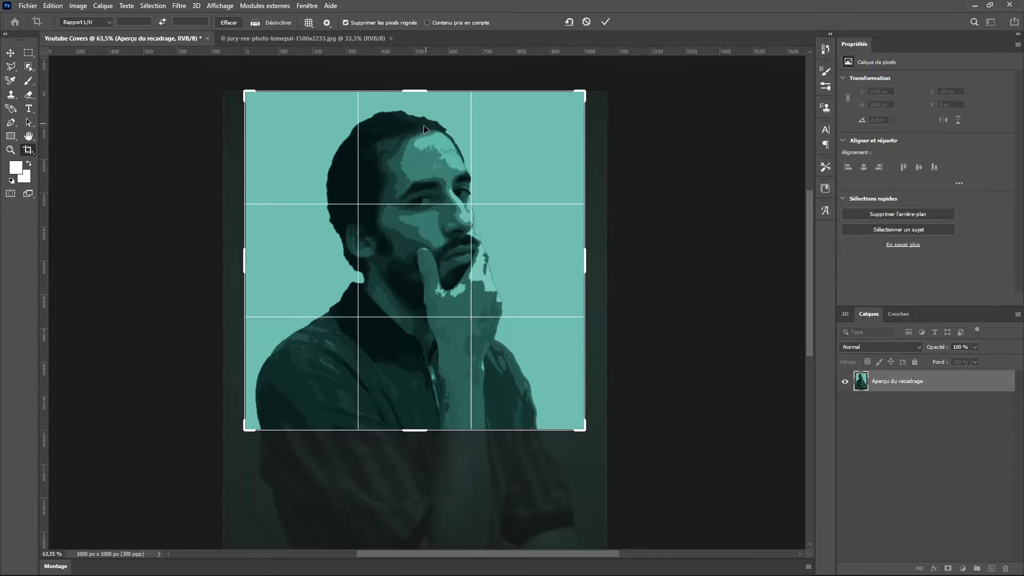
key(Return)
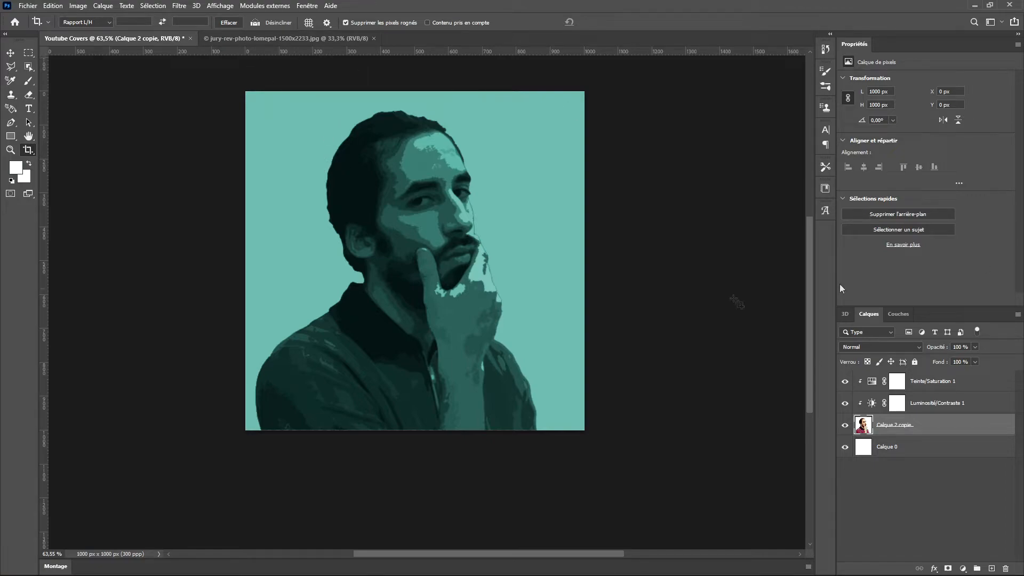
Scale the merged portrait layer proportionally to about 884 × 884 px and centre it on the canvas, leaving an even white border
scroll(265, 238, down, 3)
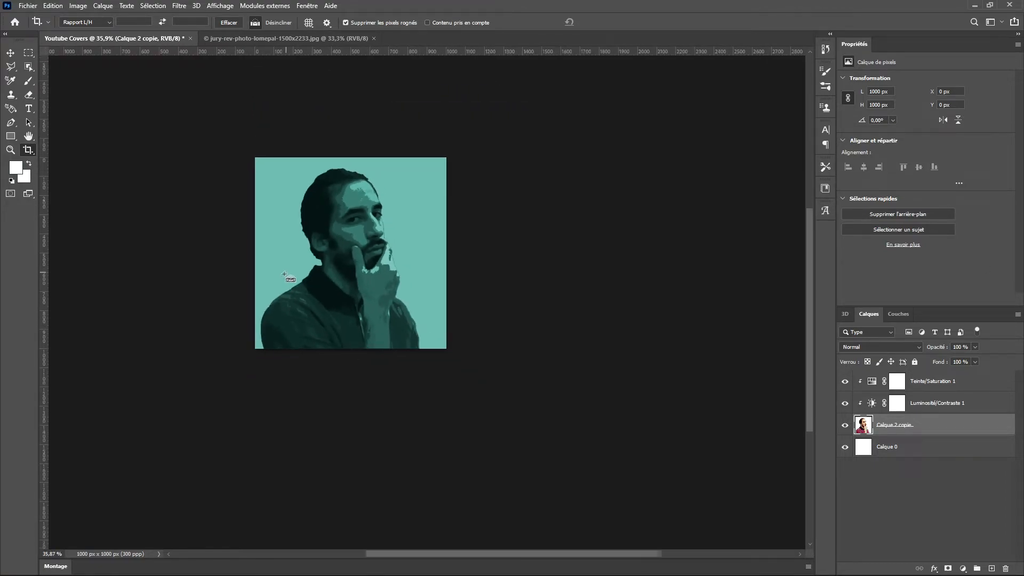
scroll(308, 267, up, 6)
scroll(325, 205, down, 3)
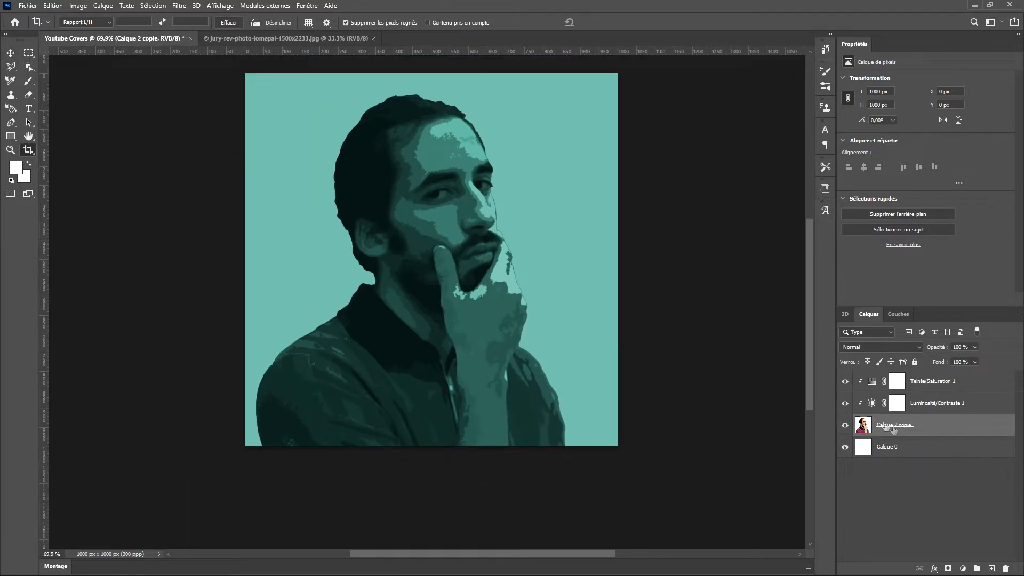
key(ctrl+t)
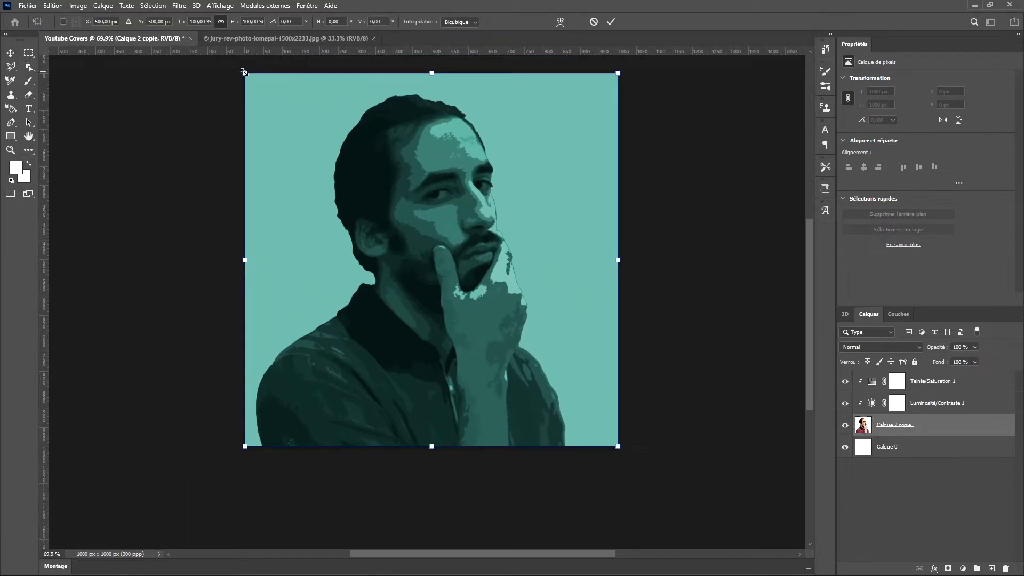
drag(245, 71, 263, 91)
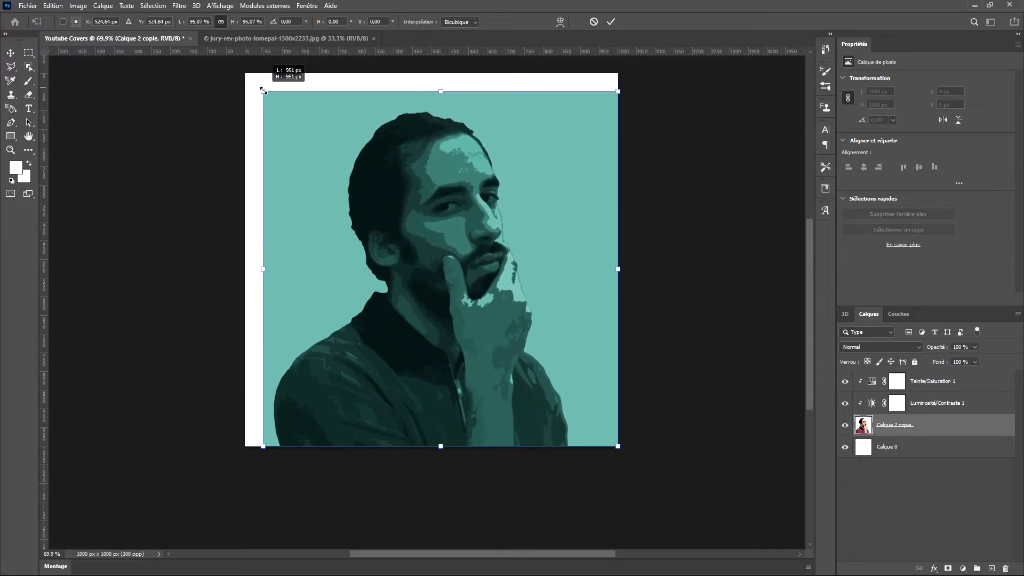
drag(426, 204, 417, 195)
drag(254, 83, 288, 117)
drag(378, 188, 363, 172)
drag(271, 97, 262, 90)
drag(342, 152, 348, 159)
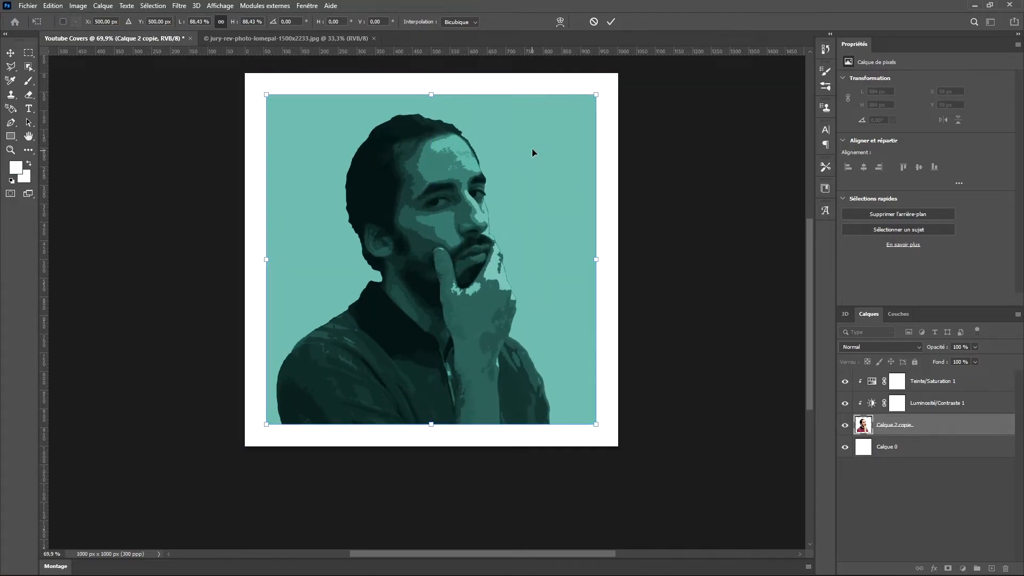
click(610, 21)
key(c)
scroll(598, 192, down, 3)
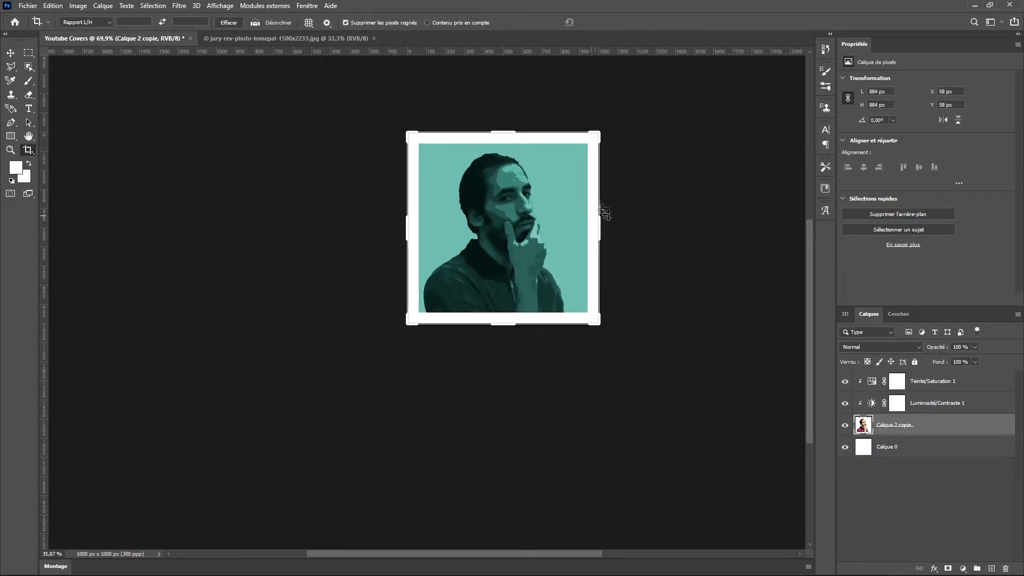
scroll(560, 119, up, 2)
click(10, 52)
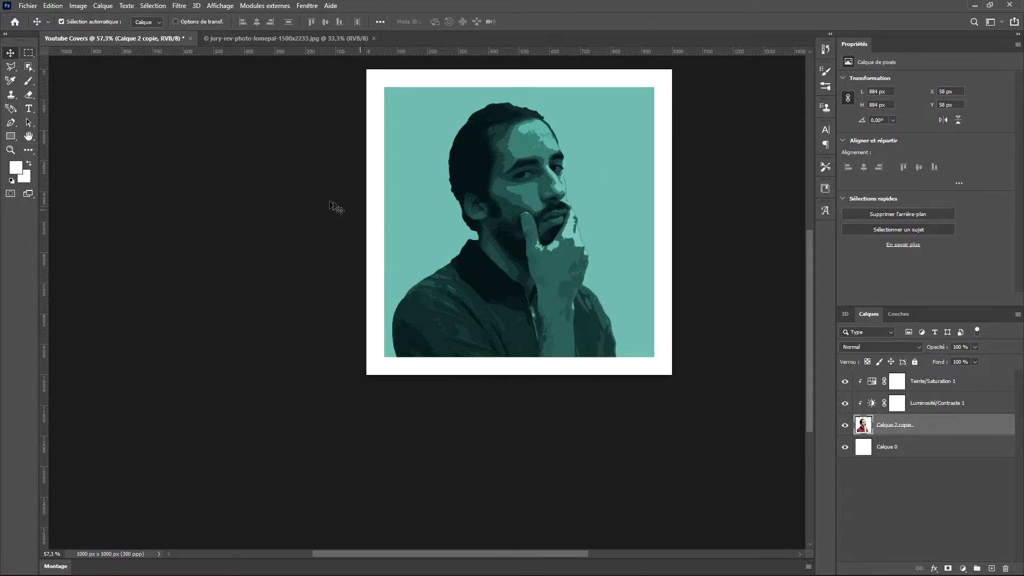
Place the parental-advisory-png-43528 logo at about 119 × 90 px low on the figure's shirt, then hide its layer
scroll(341, 204, down, 1)
scroll(512, 230, up, 1)
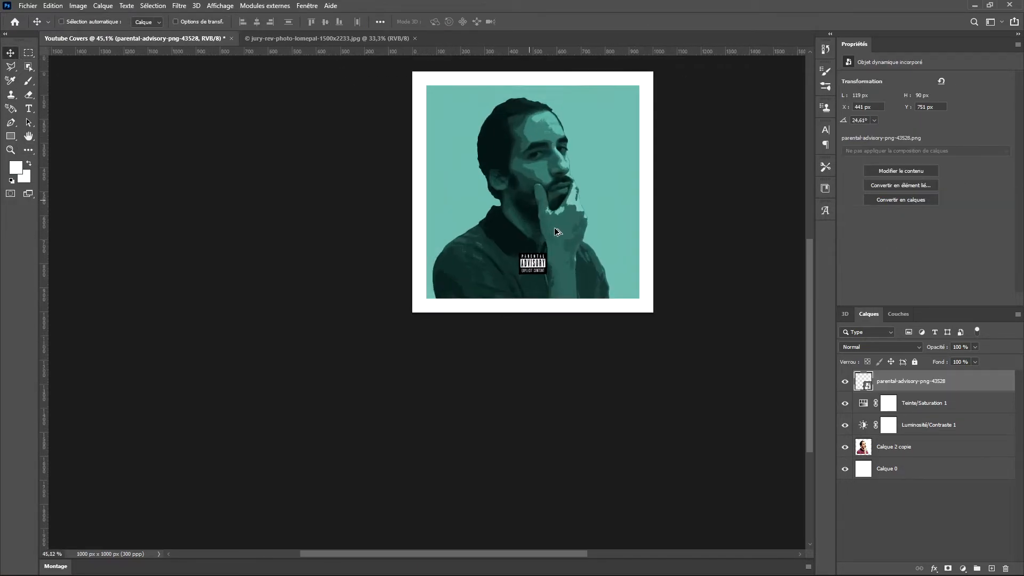
scroll(520, 256, up, 4)
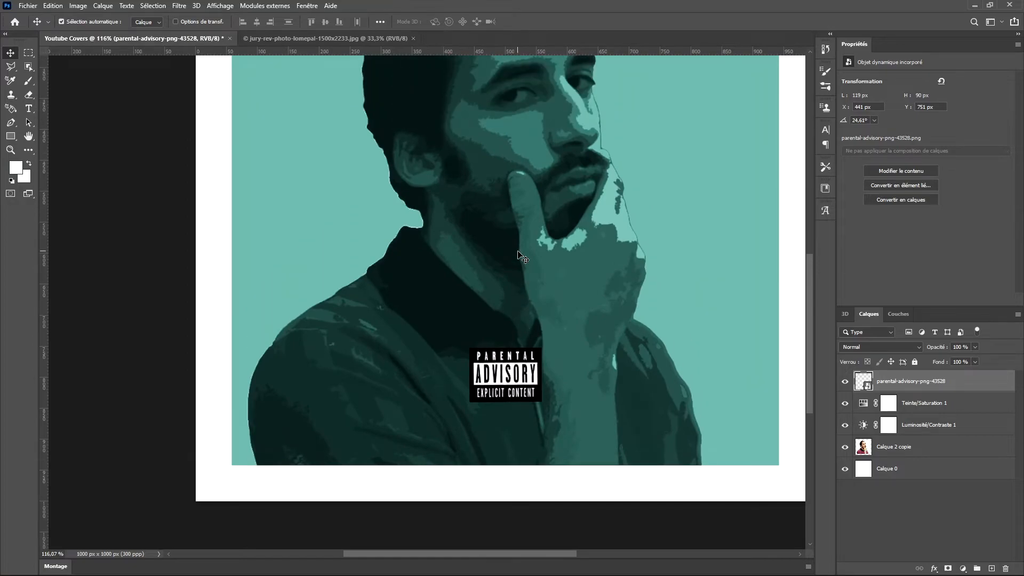
scroll(520, 256, up, 2)
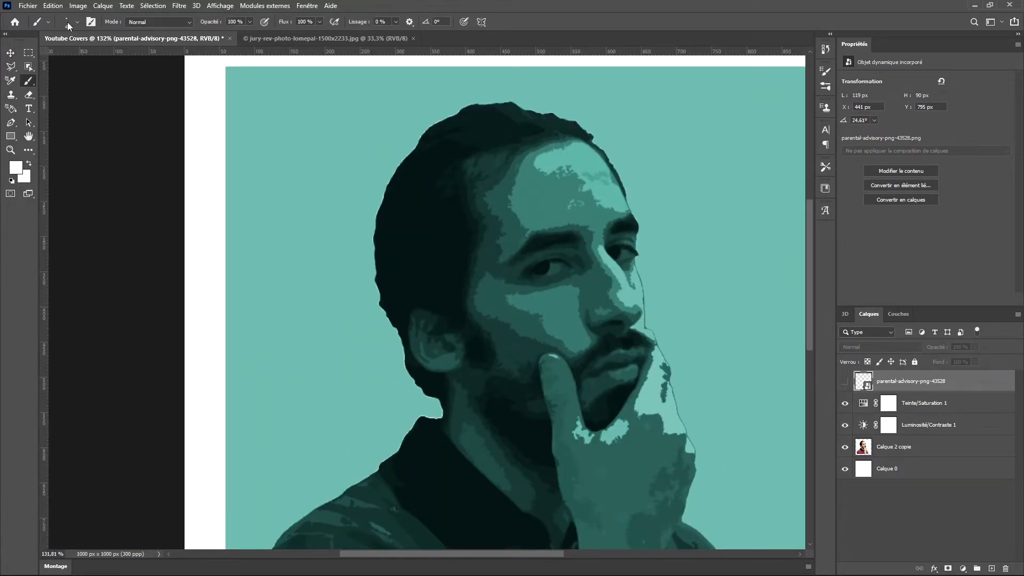
Choose the 02.psd brush from Torn Paper Brushes and erase a torn strip across the mouth and chin on Calque 2 copie
click(66, 22)
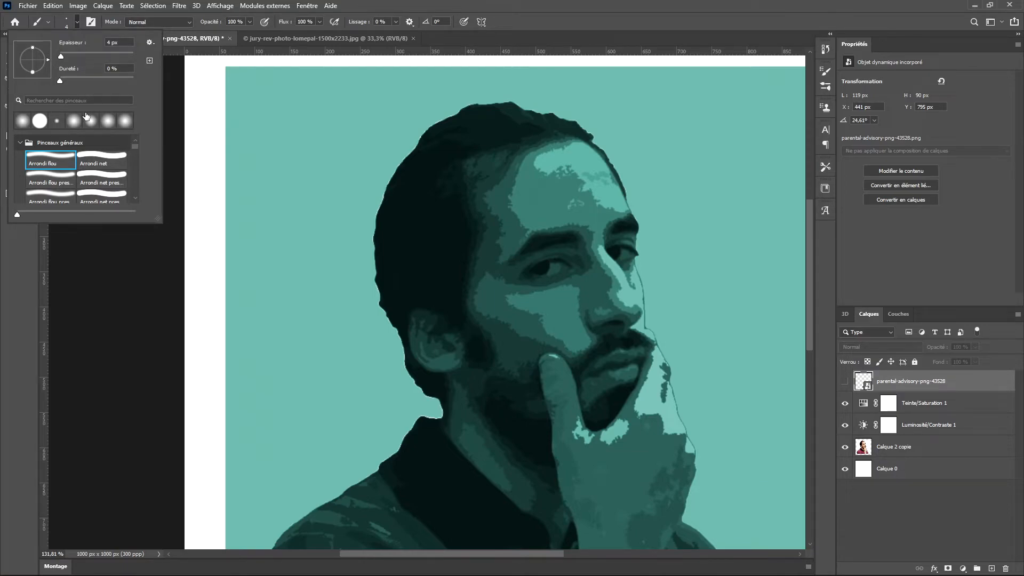
scroll(132, 152, down, 10)
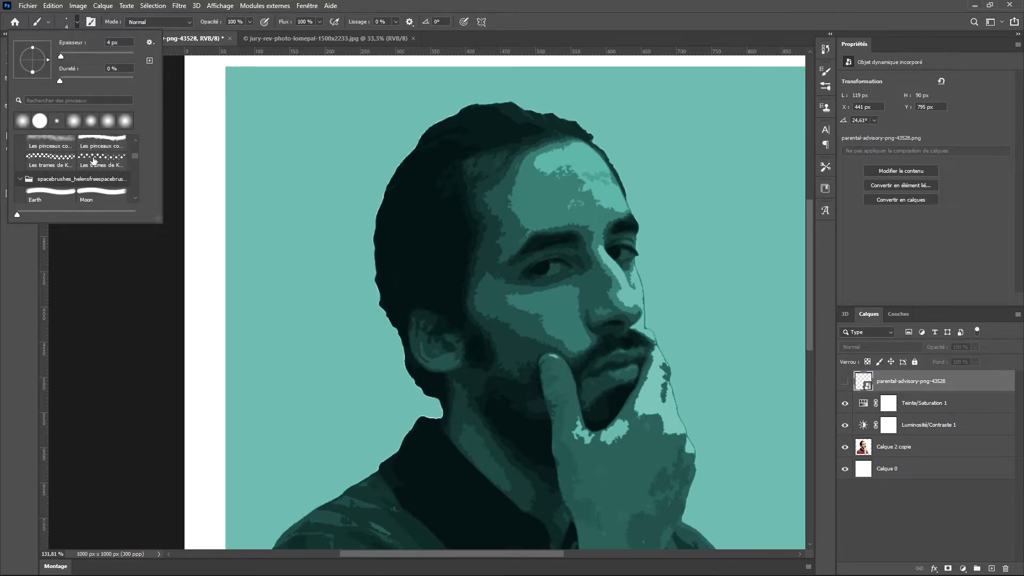
scroll(91, 160, down, 5)
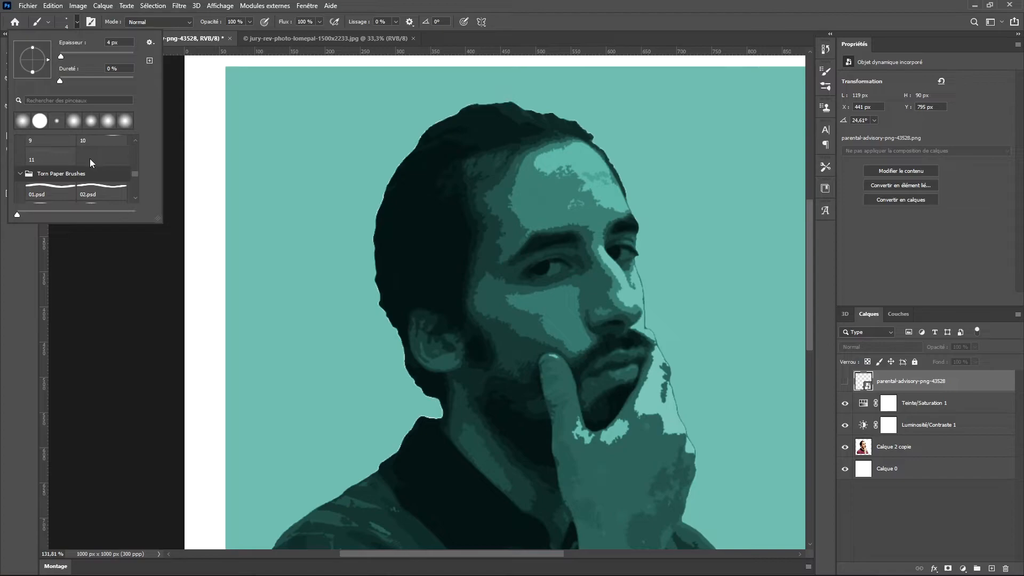
scroll(89, 162, down, 2)
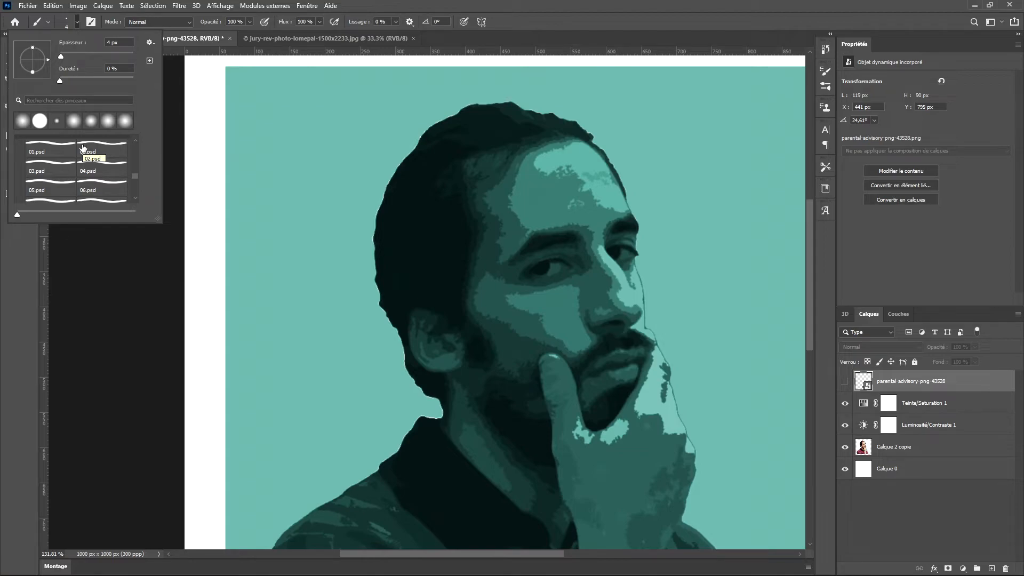
click(84, 148)
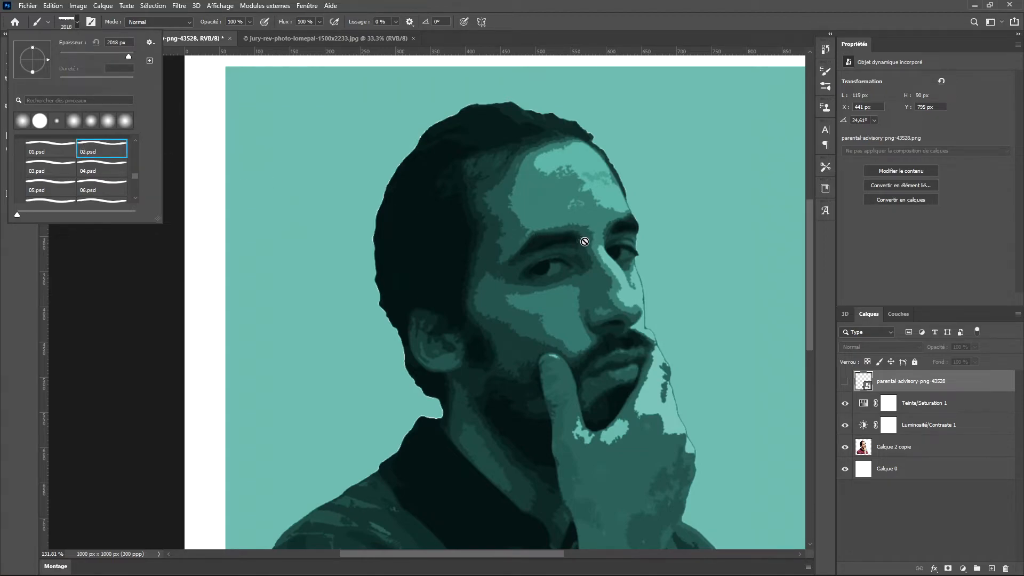
click(888, 449)
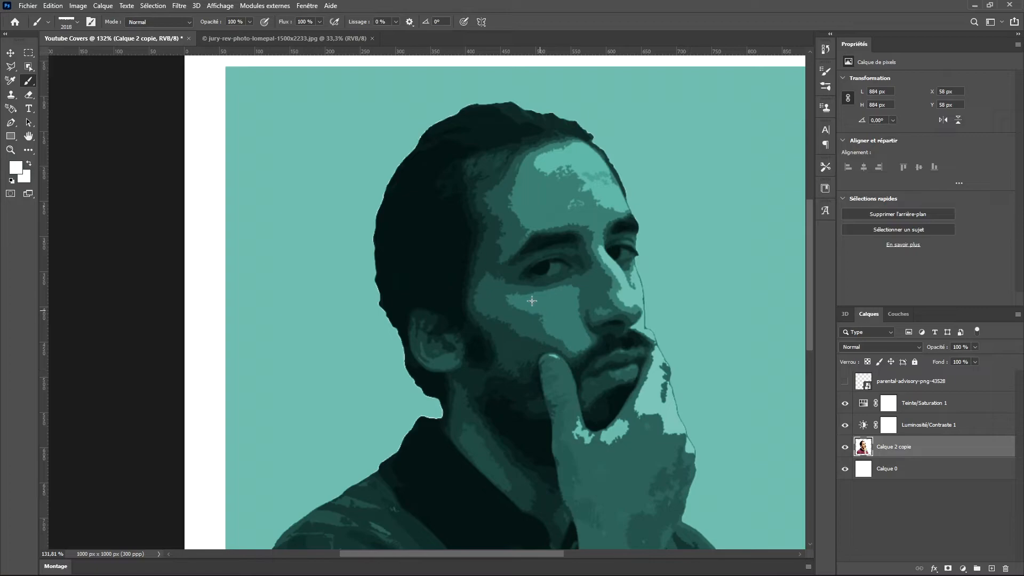
drag(520, 266, 580, 271)
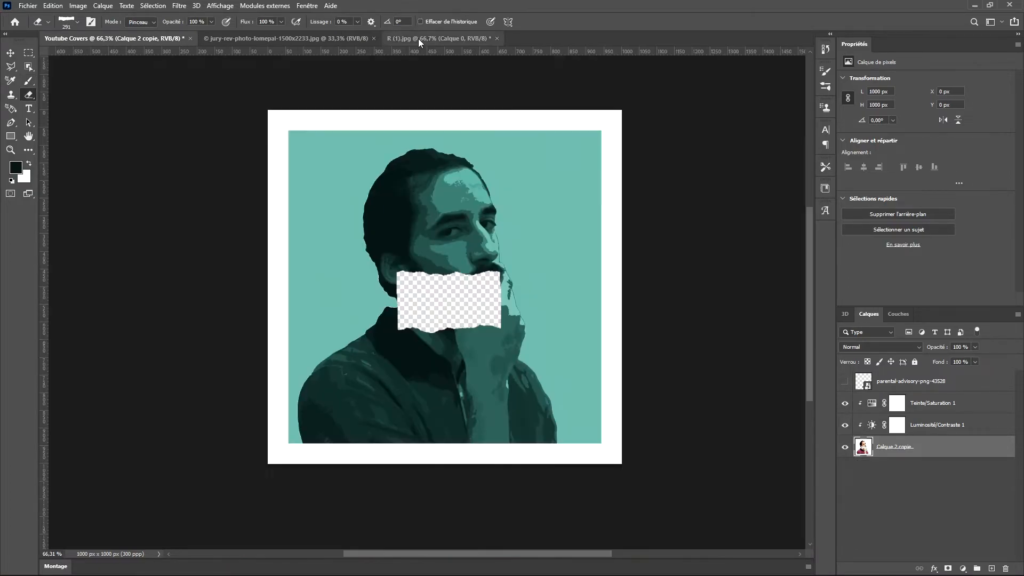
Bring the colourful portrait from R (1).jpg into Youtube Covers beneath Calque 2 copie, with its eyes showing through the torn strip
click(418, 39)
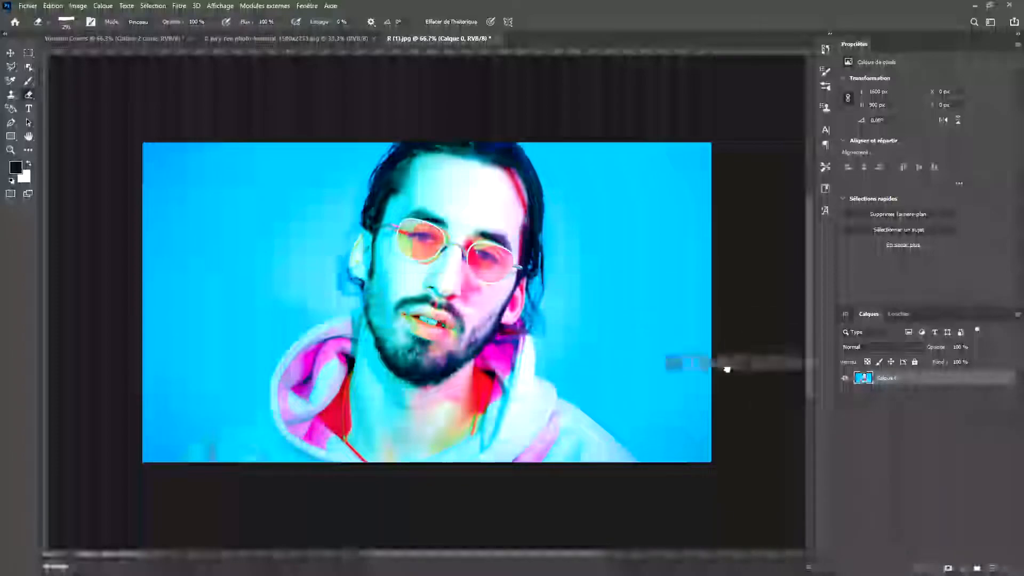
click(148, 38)
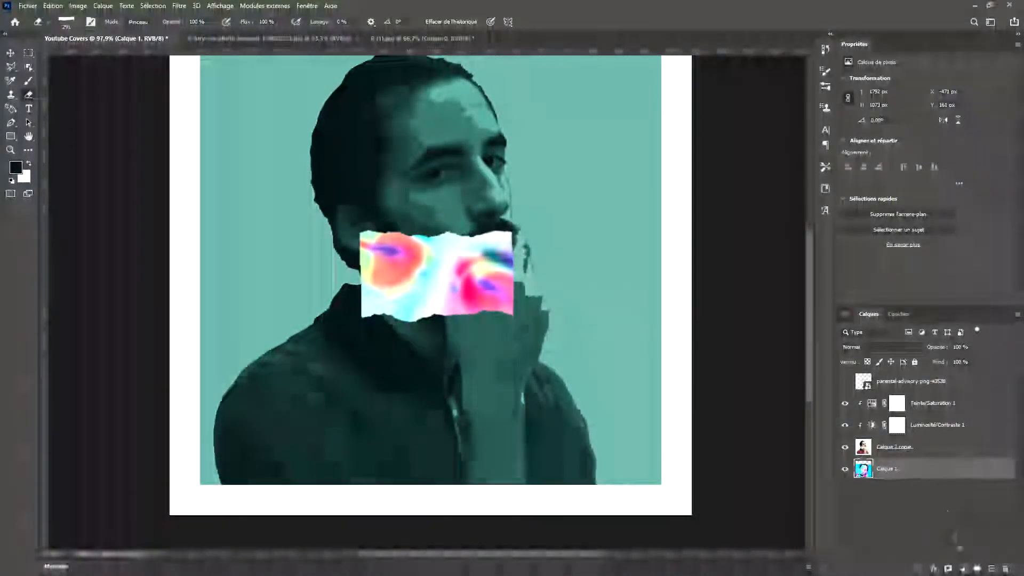
Try a Brightness/Contrast adjustment clipped to Calque 1, with contrast raised to its maximum and brightness lowered
click(977, 568)
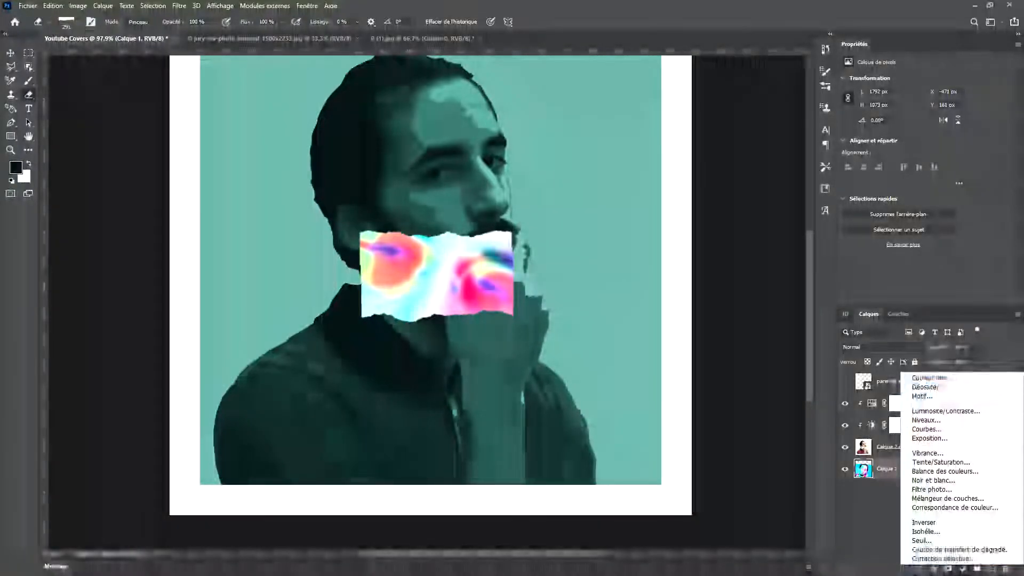
click(946, 411)
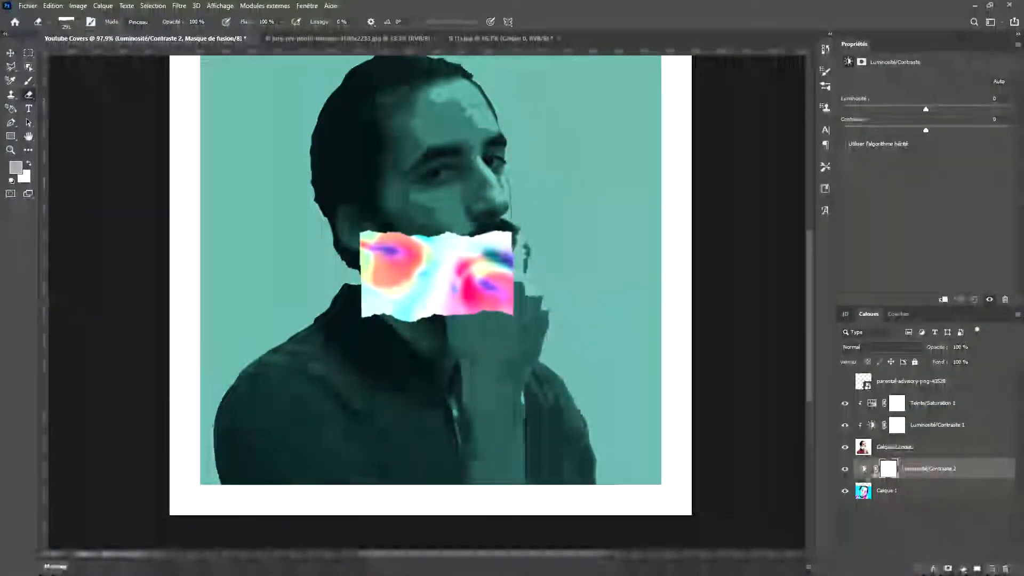
alt+click(875, 477)
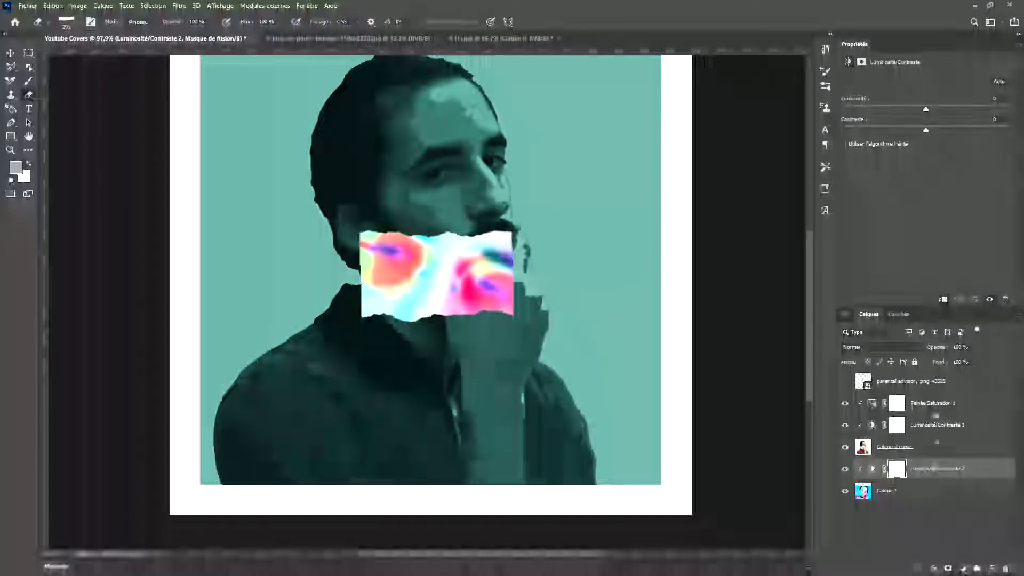
drag(925, 130, 1007, 130)
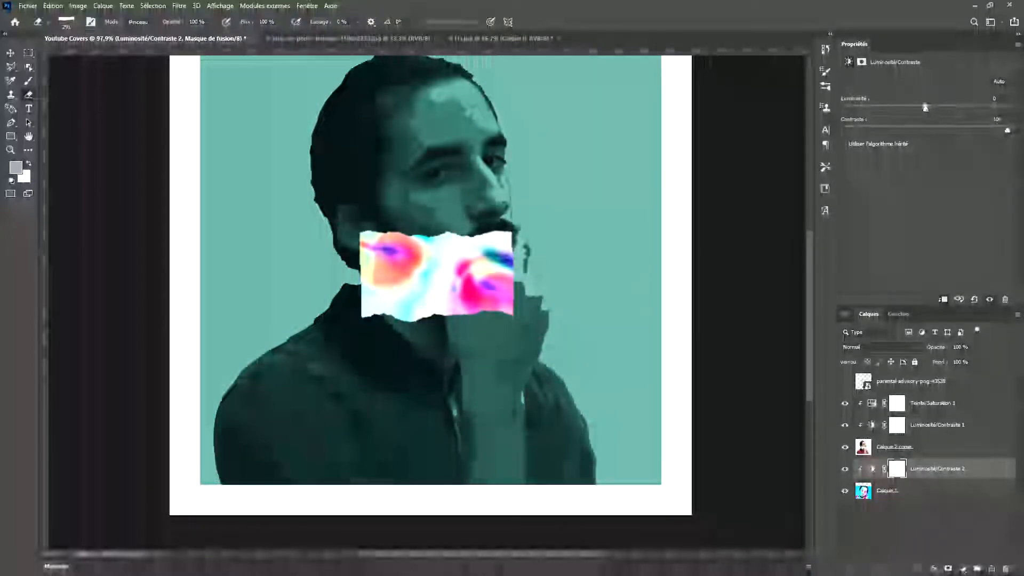
drag(928, 109, 866, 110)
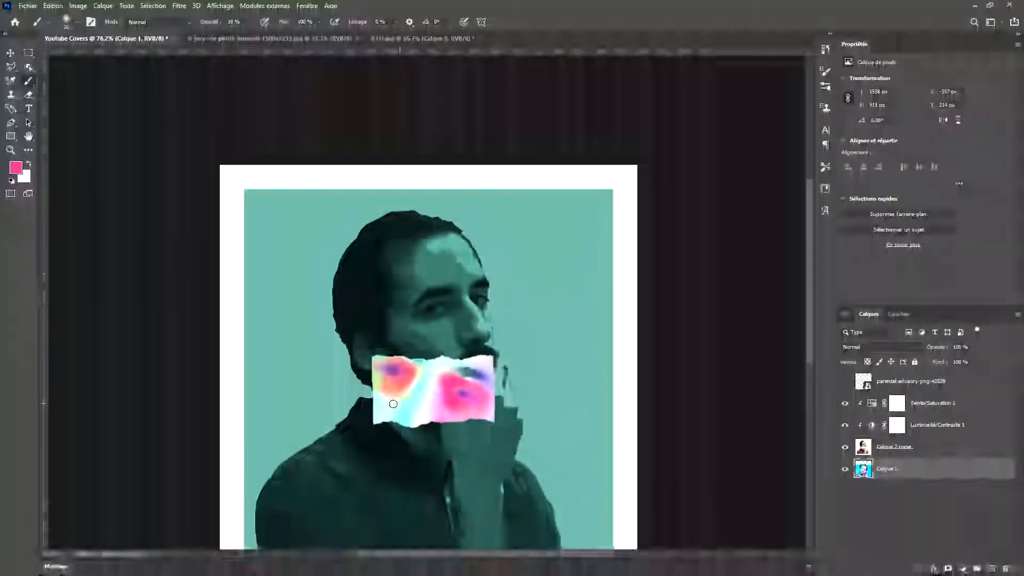
Show the parental advisory logo layer again and check it against the whole cover
scroll(393, 407, down, 3)
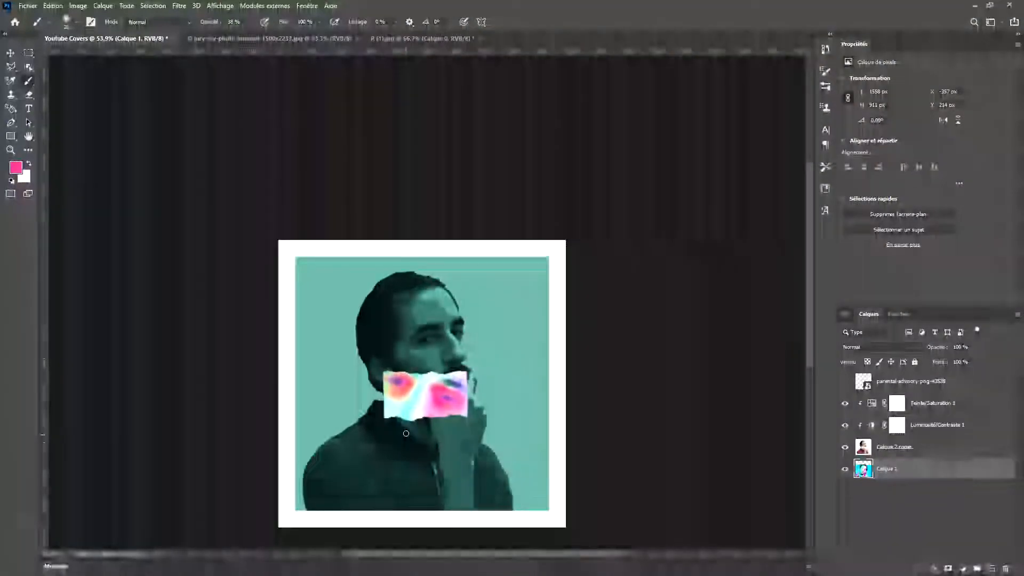
scroll(367, 412, down, 1)
scroll(363, 415, up, 2)
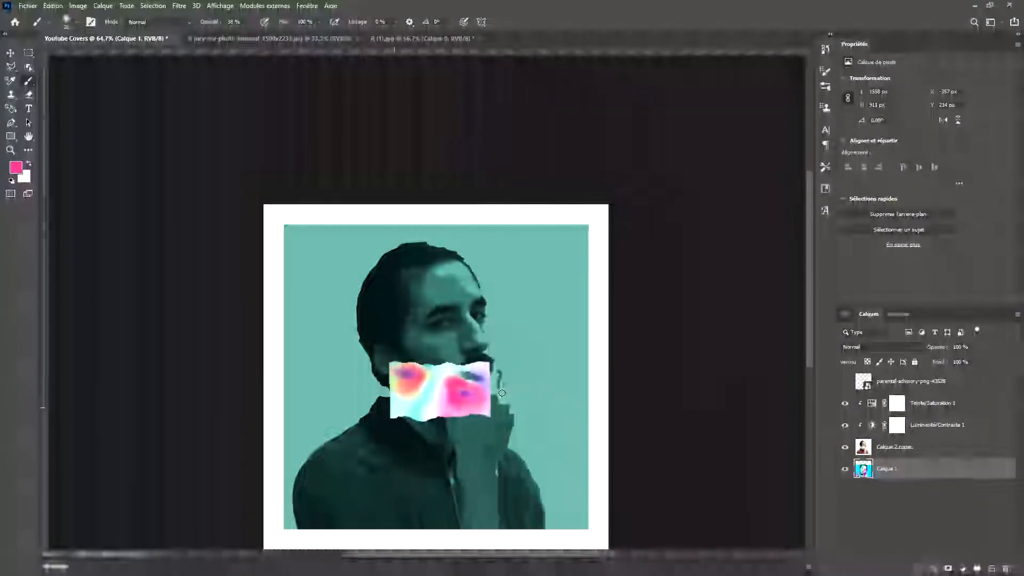
click(843, 383)
scroll(545, 434, down, 3)
scroll(488, 430, up, 2)
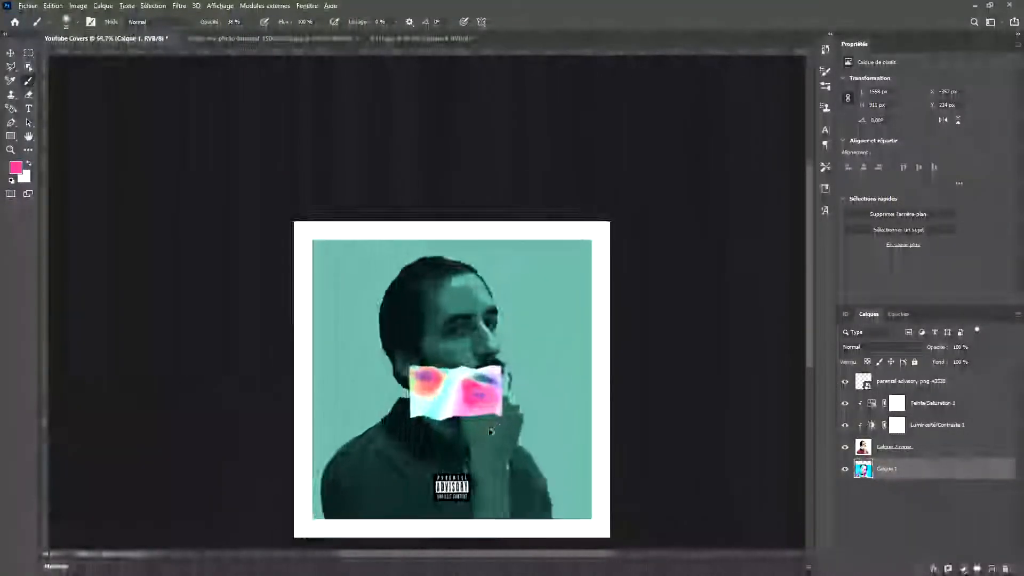
scroll(466, 439, down, 2)
scroll(453, 453, up, 3)
Paint the torn strip's edges white on Calque 1 with the Brush at 100% opacity
scroll(452, 452, up, 4)
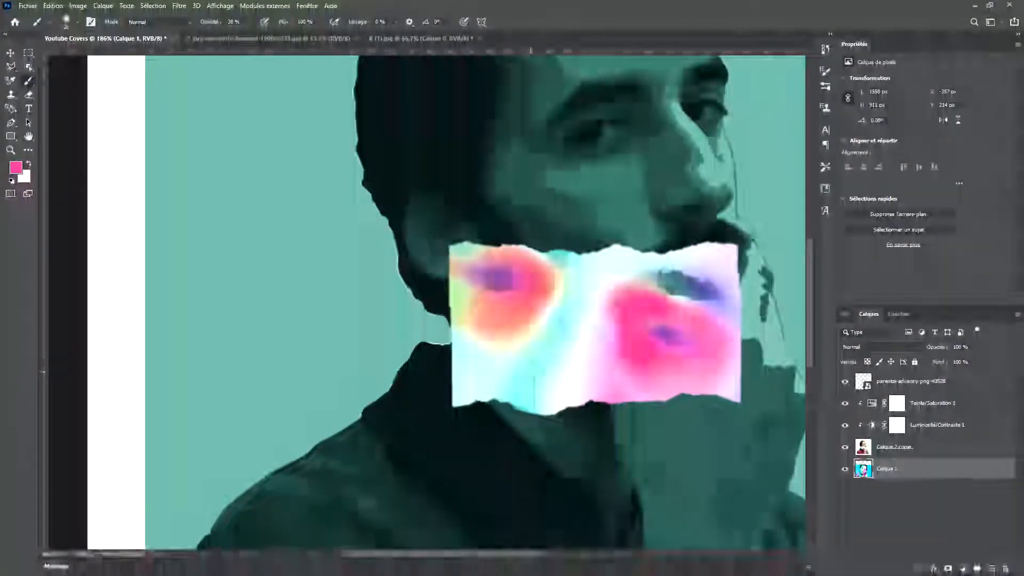
scroll(601, 297, up, 3)
click(909, 448)
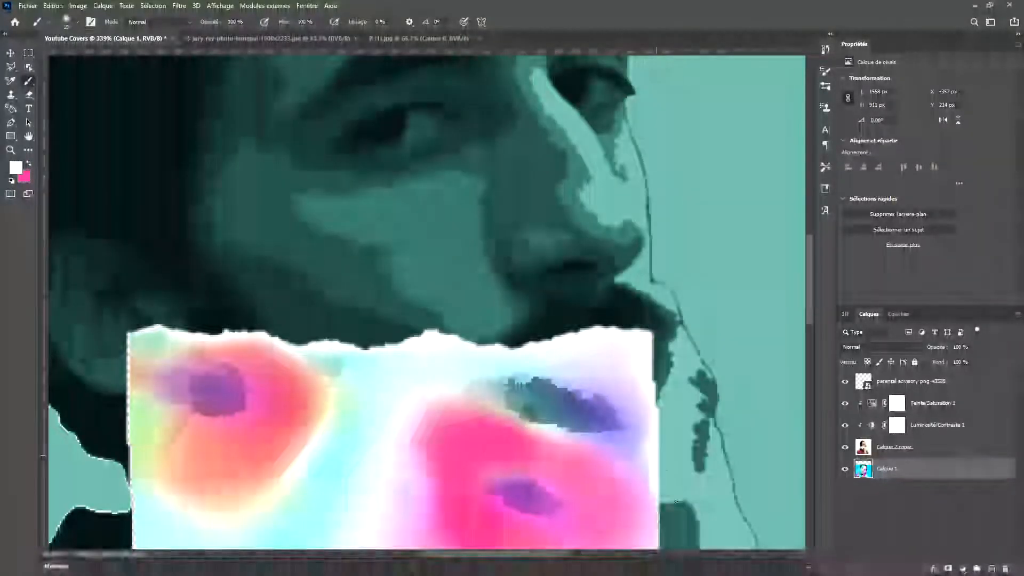
scroll(669, 507, down, 6)
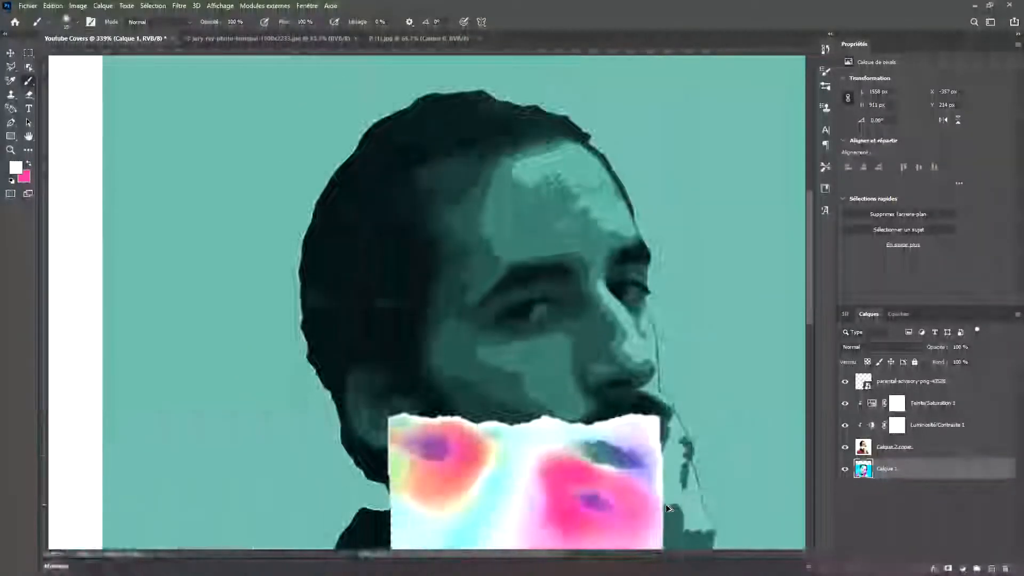
scroll(635, 469, down, 3)
scroll(643, 437, up, 3)
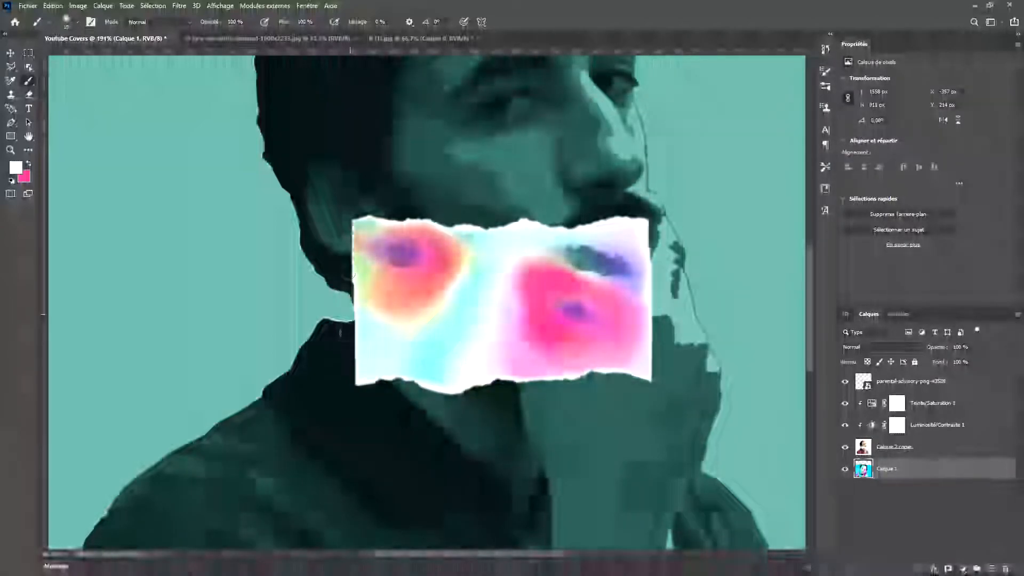
Examine the whole cover and the face up close, checking the torn strip, logo and white border
scroll(456, 183, down, 5)
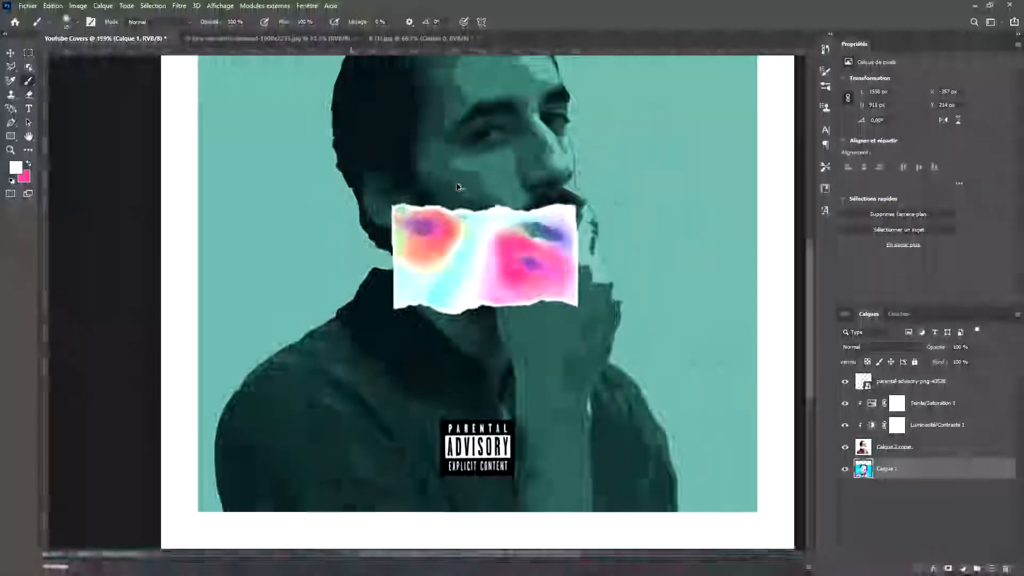
scroll(463, 199, down, 2)
scroll(459, 197, down, 2)
scroll(448, 176, up, 4)
scroll(437, 152, up, 3)
scroll(436, 152, up, 4)
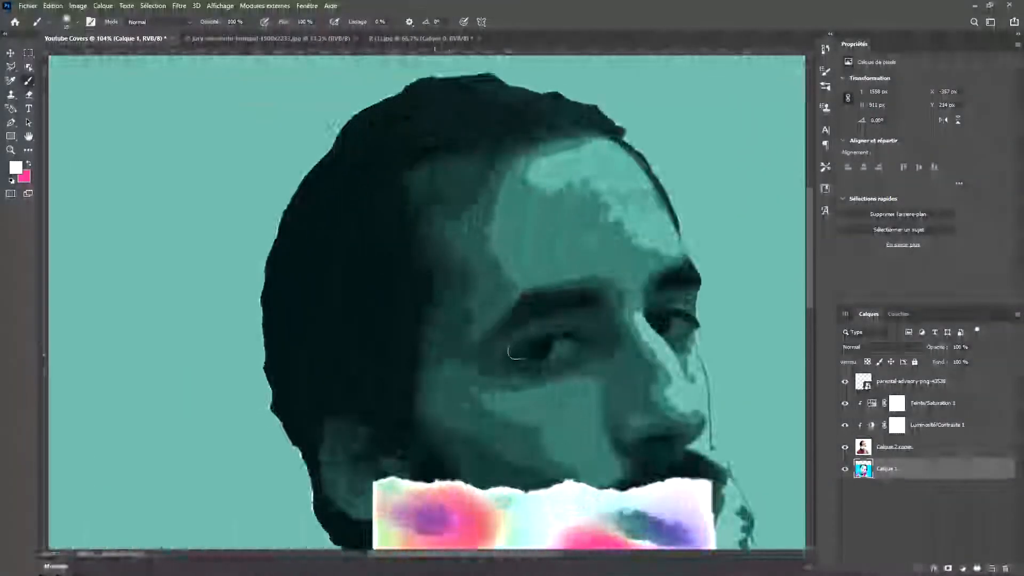
scroll(517, 343, down, 3)
scroll(517, 343, down, 5)
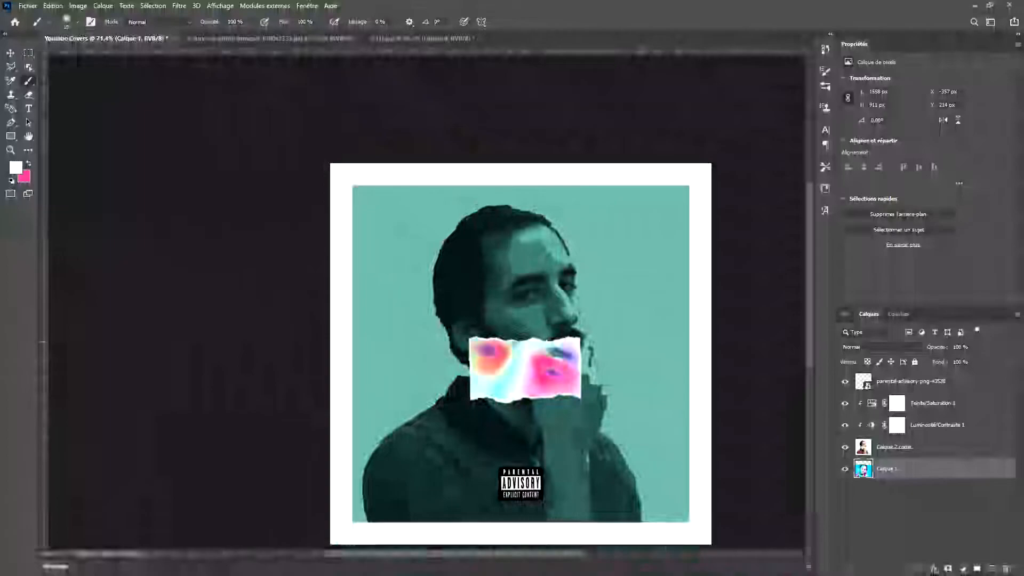
scroll(503, 391, up, 2)
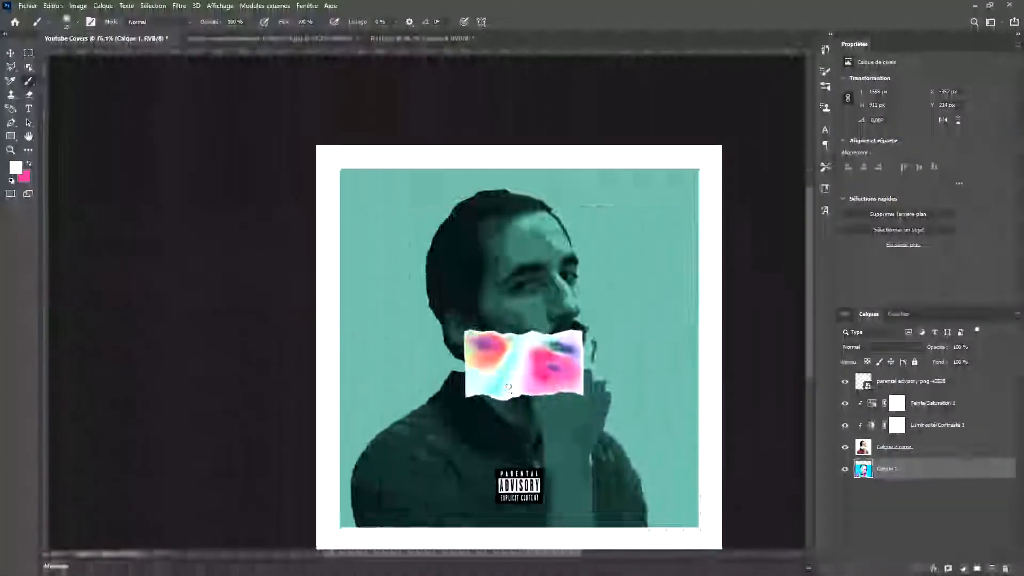
scroll(509, 387, down, 3)
scroll(508, 386, up, 3)
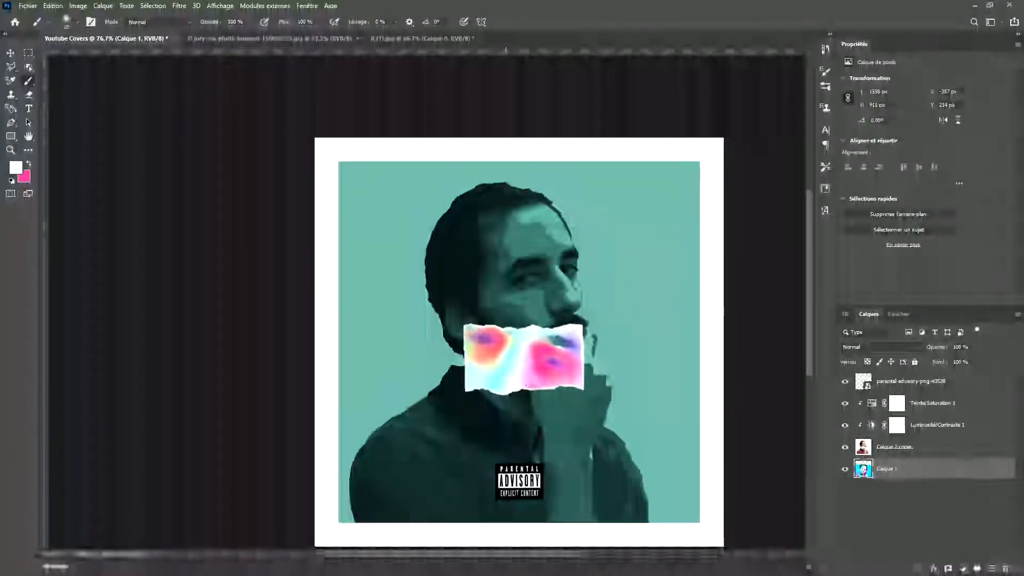
Draw a tiny black handwritten signature on Calque 2 copie in the lower-left corner of the teal area
scroll(504, 379, down, 3)
scroll(736, 473, up, 9)
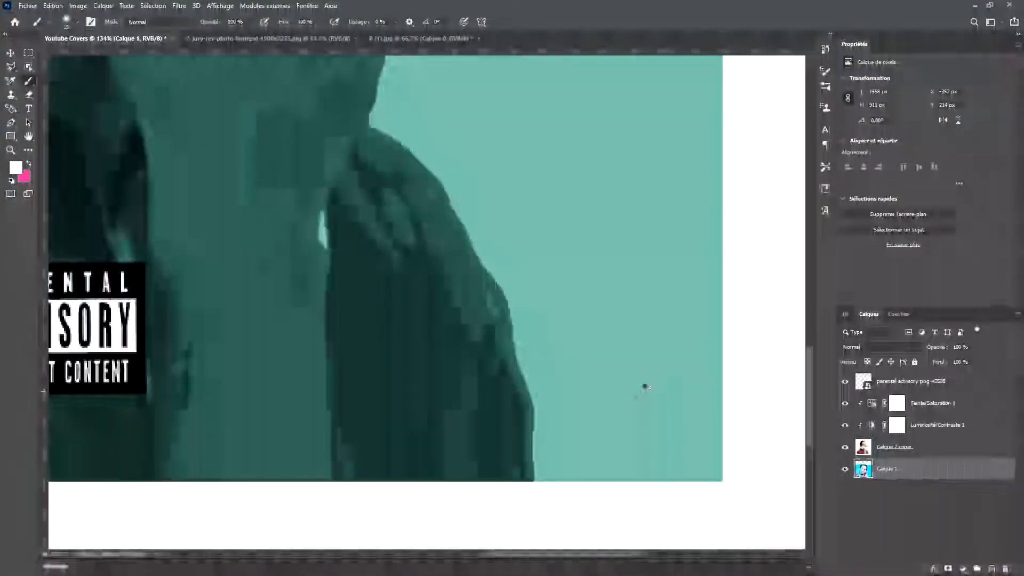
mouse_move(645, 387)
mouse_down()
mouse_move(581, 417)
mouse_move(589, 420)
mouse_up()
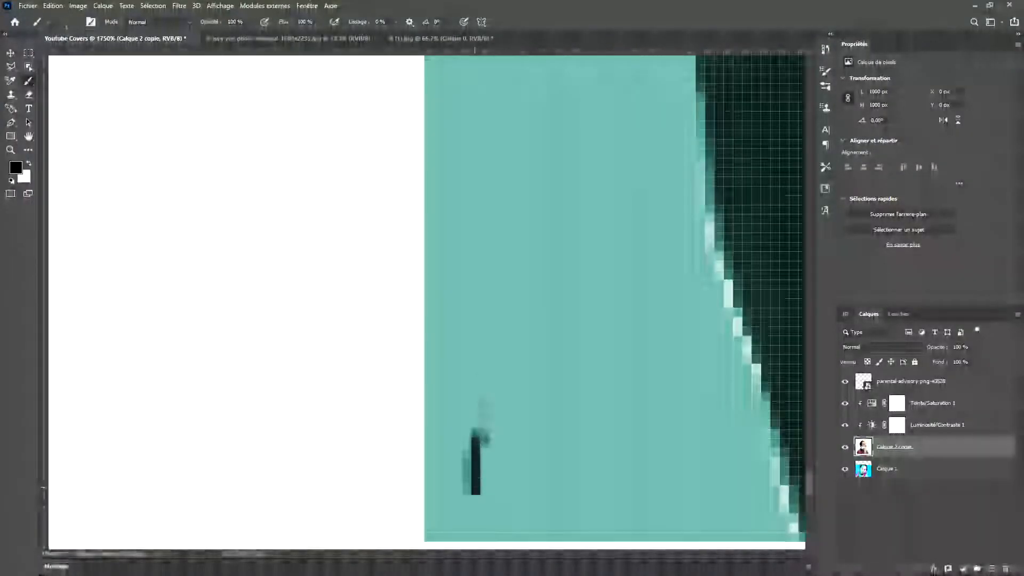
mouse_move(478, 440)
mouse_down()
mouse_move(485, 339)
mouse_move(554, 309)
mouse_move(498, 480)
mouse_move(655, 483)
mouse_up()
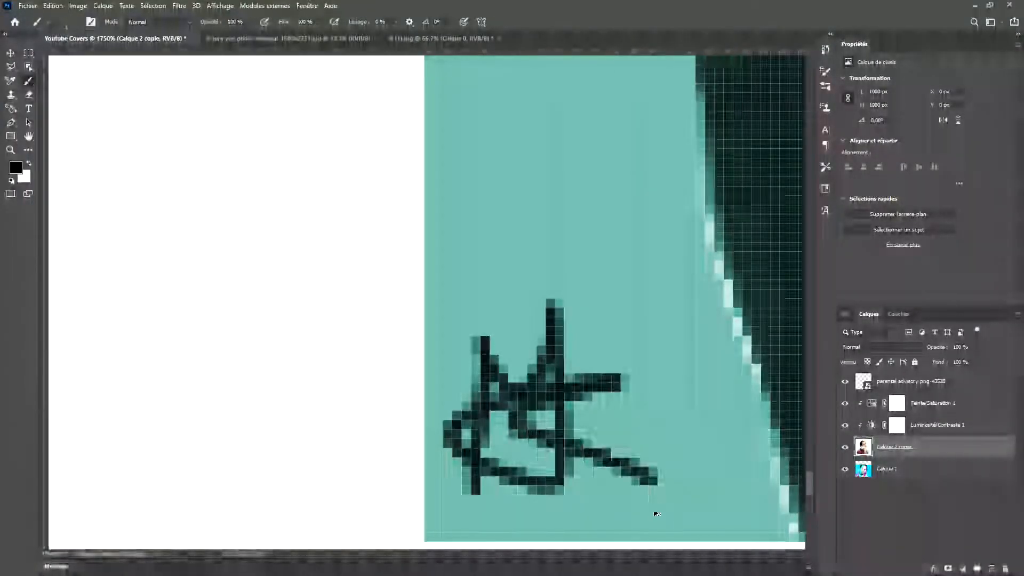
scroll(656, 513, down, 15)
scroll(727, 393, up, 6)
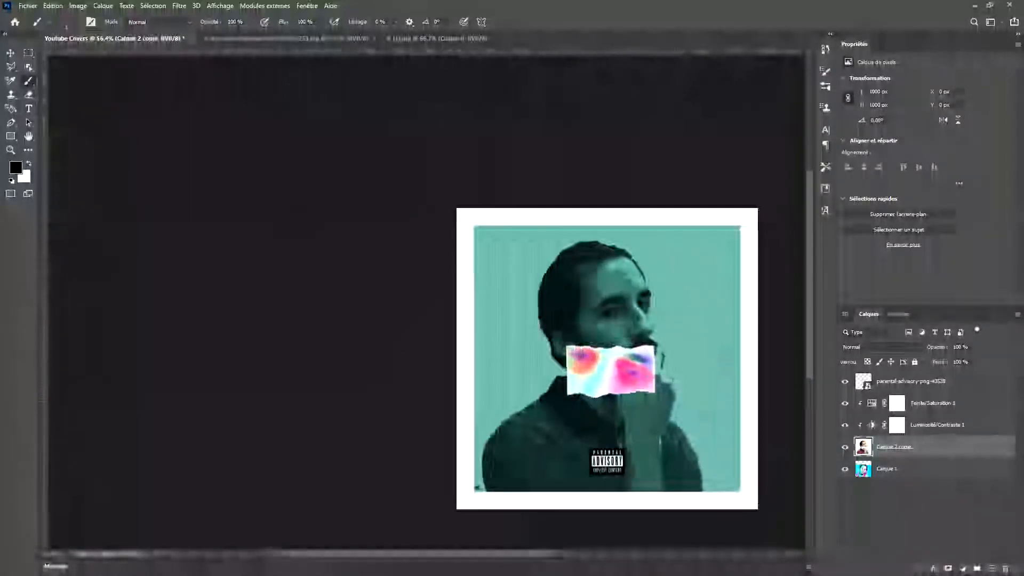
scroll(650, 421, up, 3)
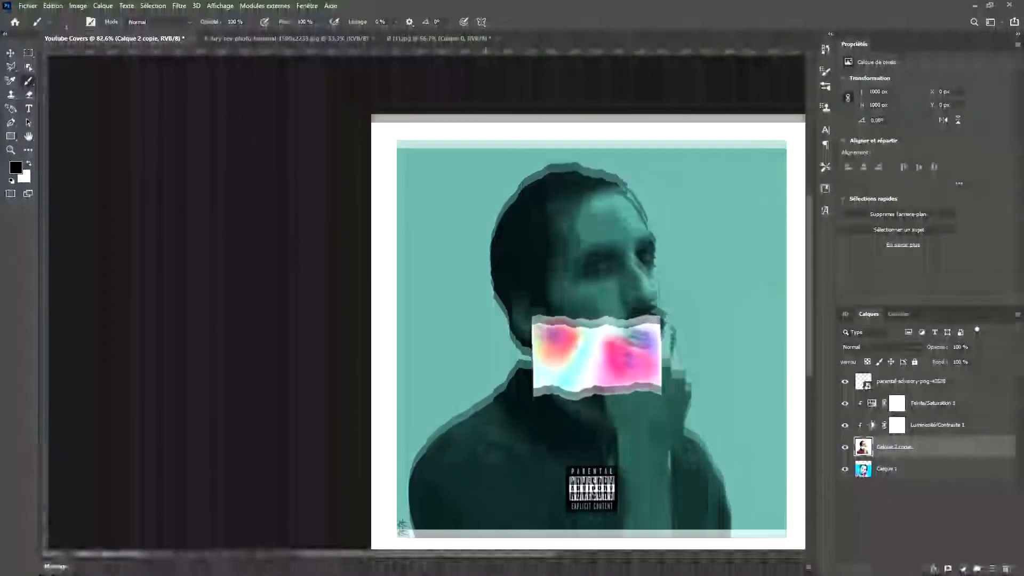
scroll(588, 331, down, 1)
scroll(570, 433, down, 3)
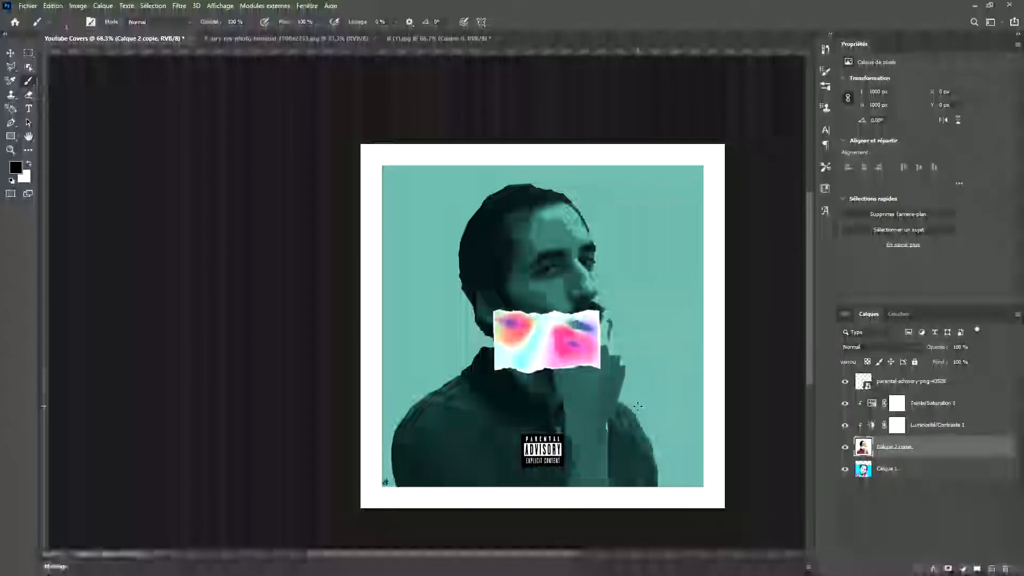
Glance at the R (1).jpg source image, return to the cover and duplicate the Calque 1 layer
click(906, 469)
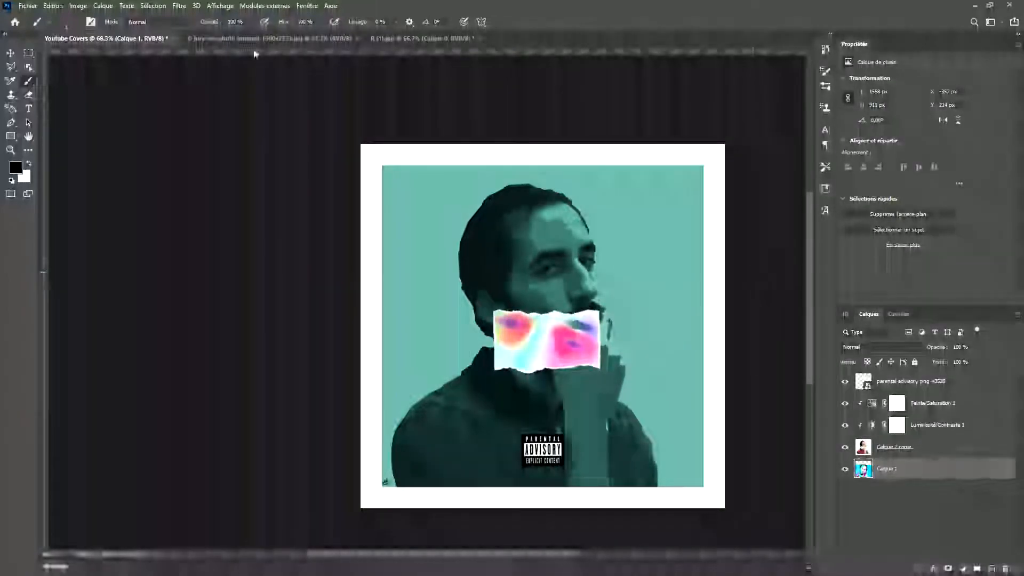
click(397, 38)
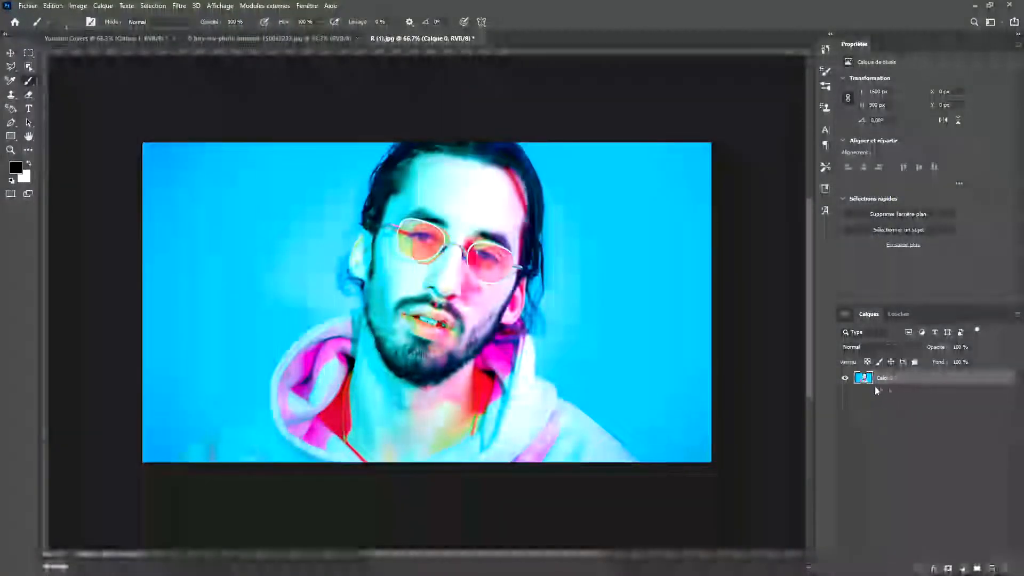
click(106, 38)
key(ctrl+j)
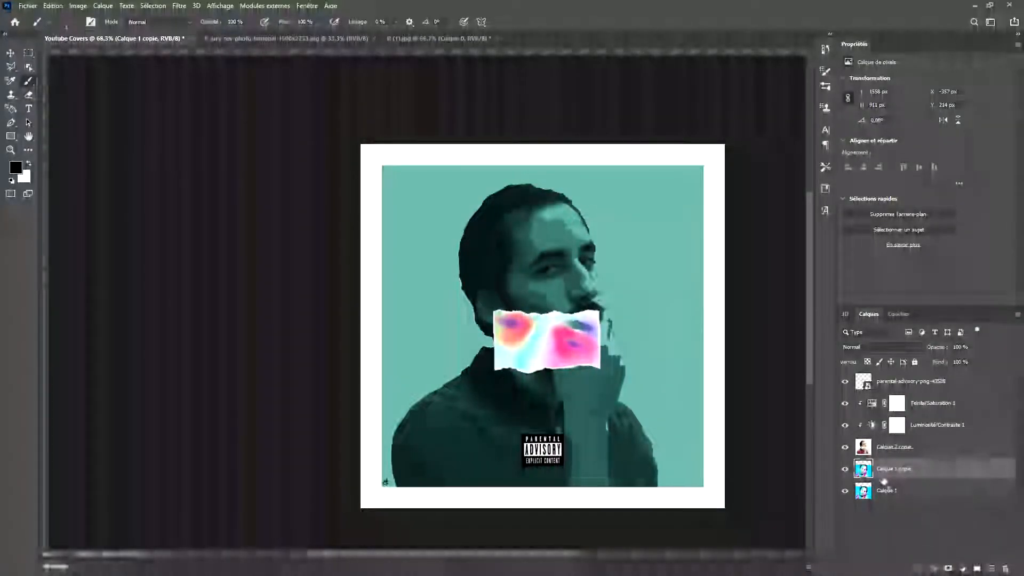
drag(884, 480, 883, 487)
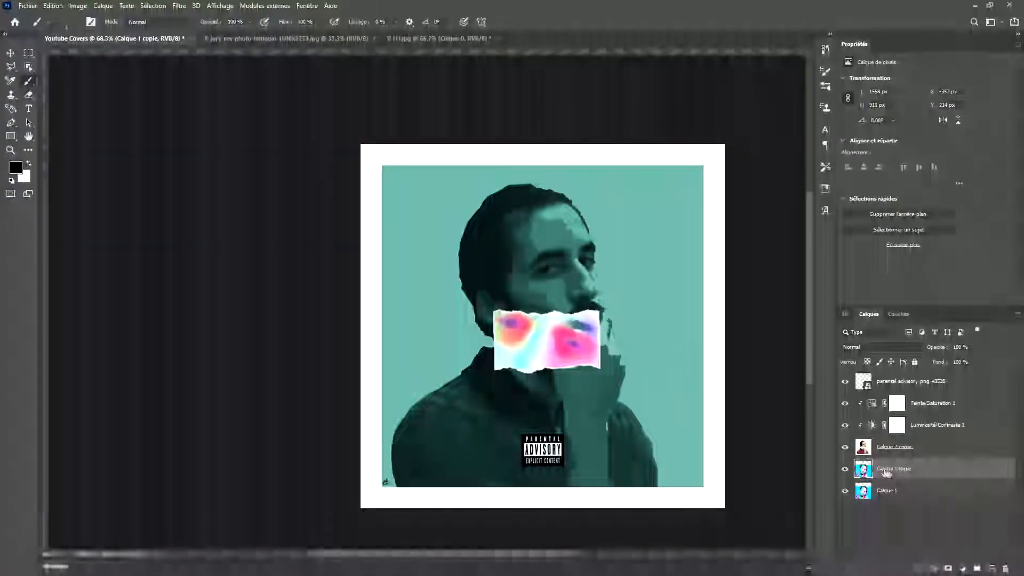
Open the Filter Gallery for Calque 1 copie and preview Artistiques effects including Eponge, Pinceau à sec and Sous-couche with the whole layer in view
click(180, 6)
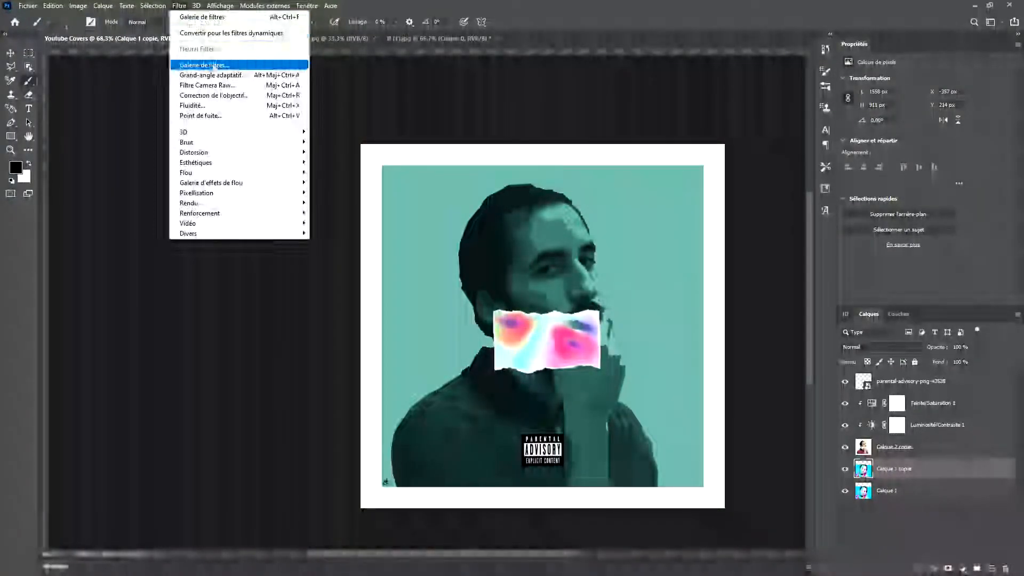
click(196, 66)
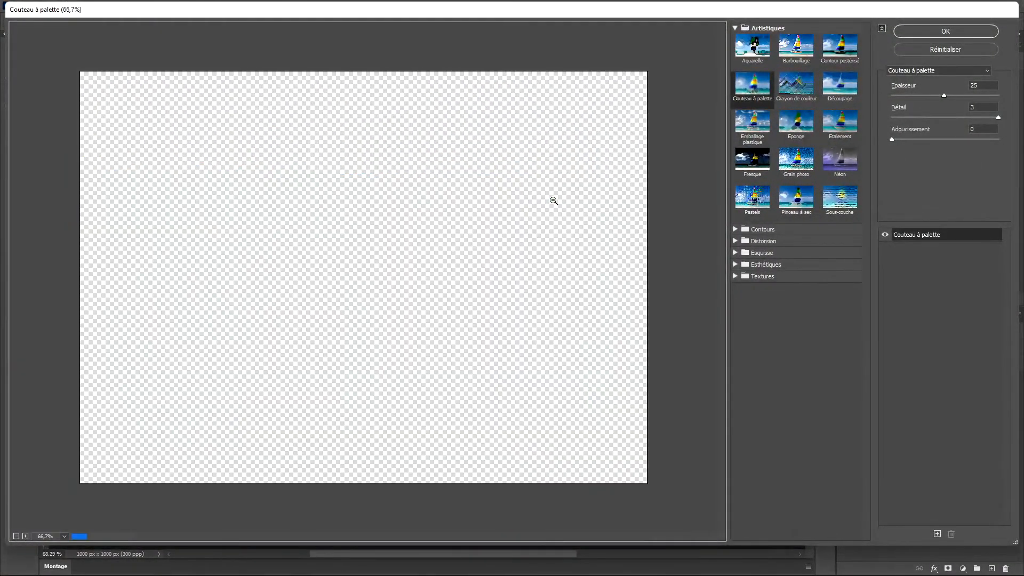
alt+click(553, 201)
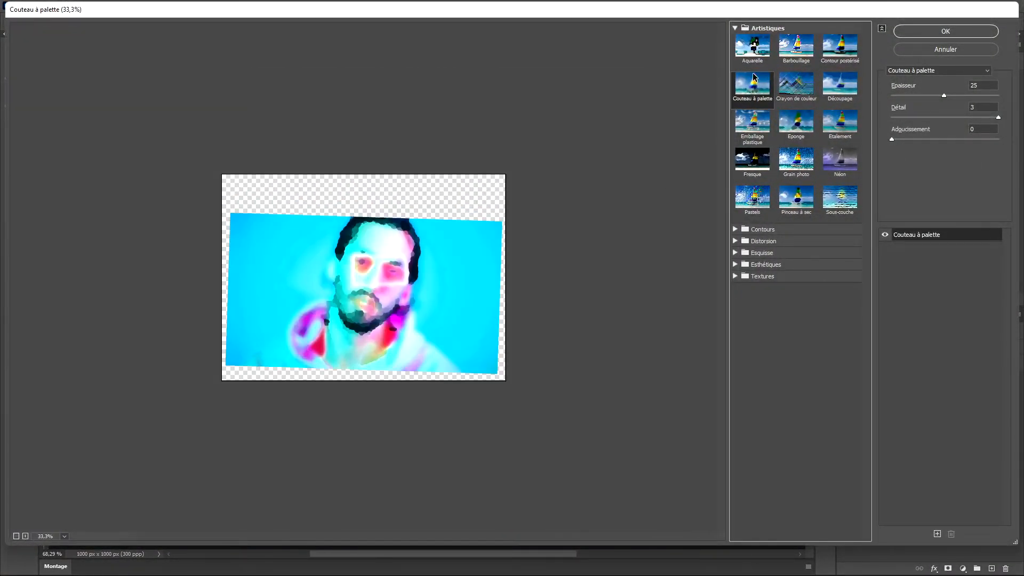
click(752, 48)
click(779, 130)
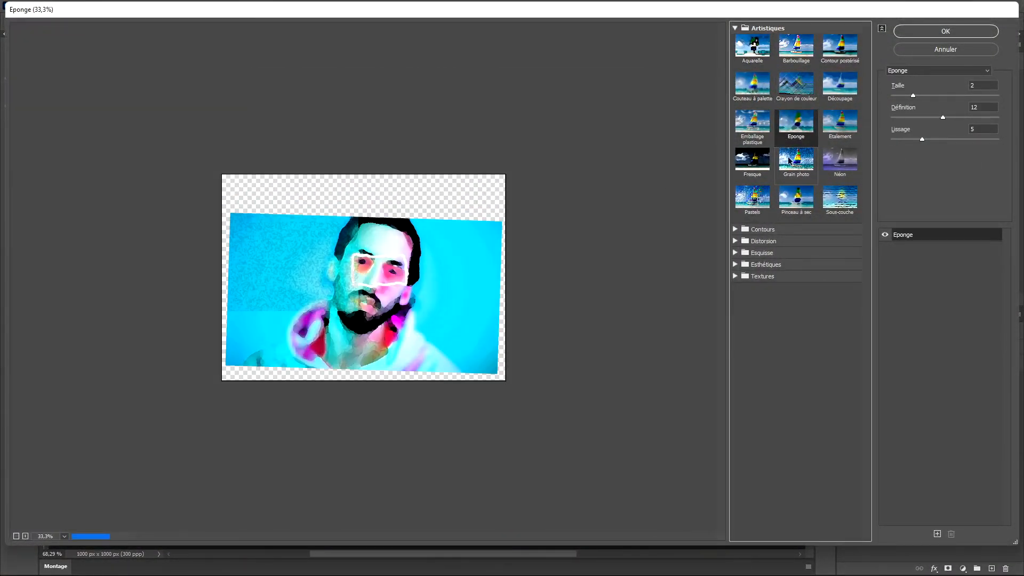
click(796, 160)
click(810, 200)
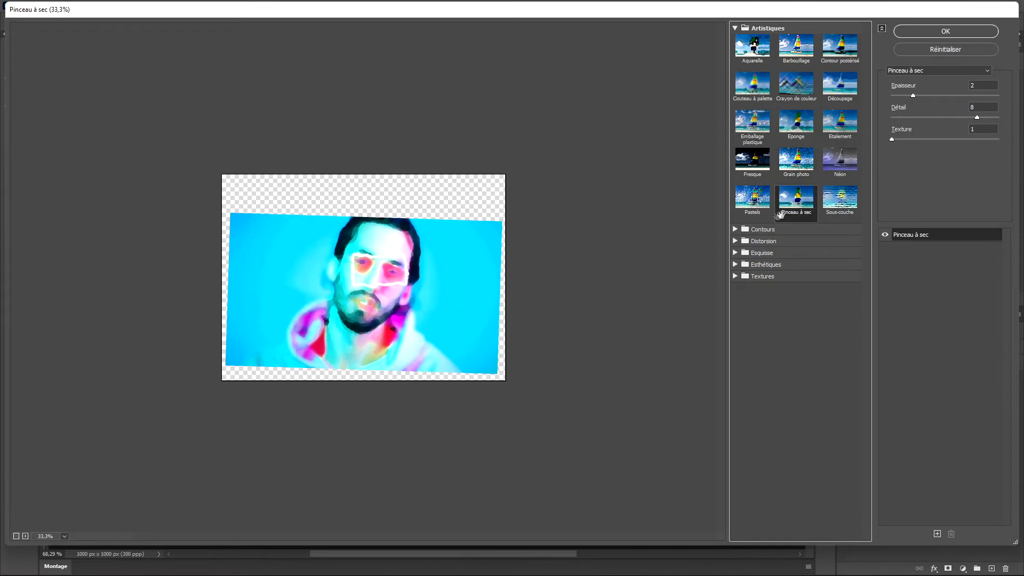
click(835, 211)
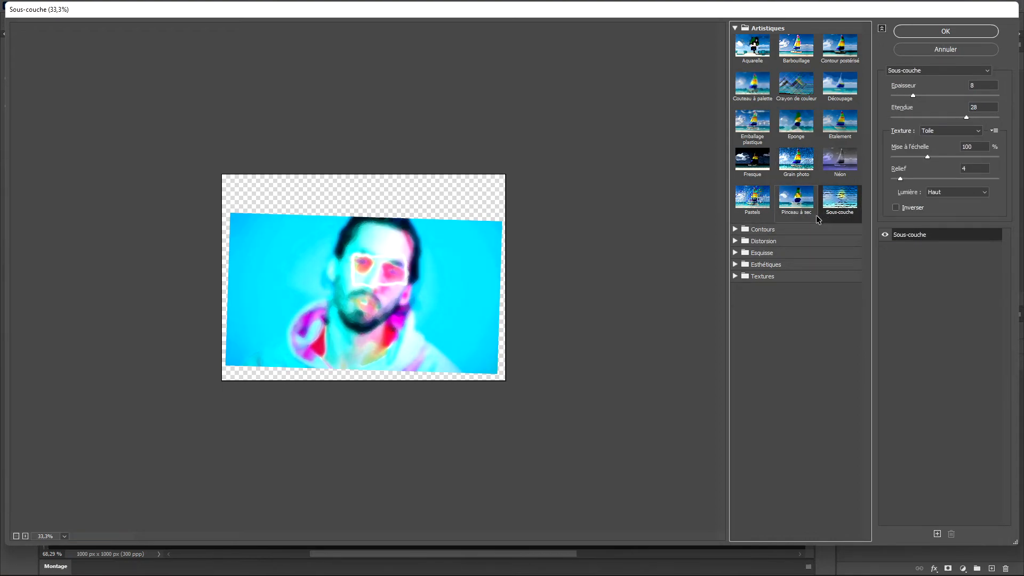
Preview Contours effects on the duplicated layer, including Effet pointilliste, Noir/Blanc and Diagonales
click(736, 229)
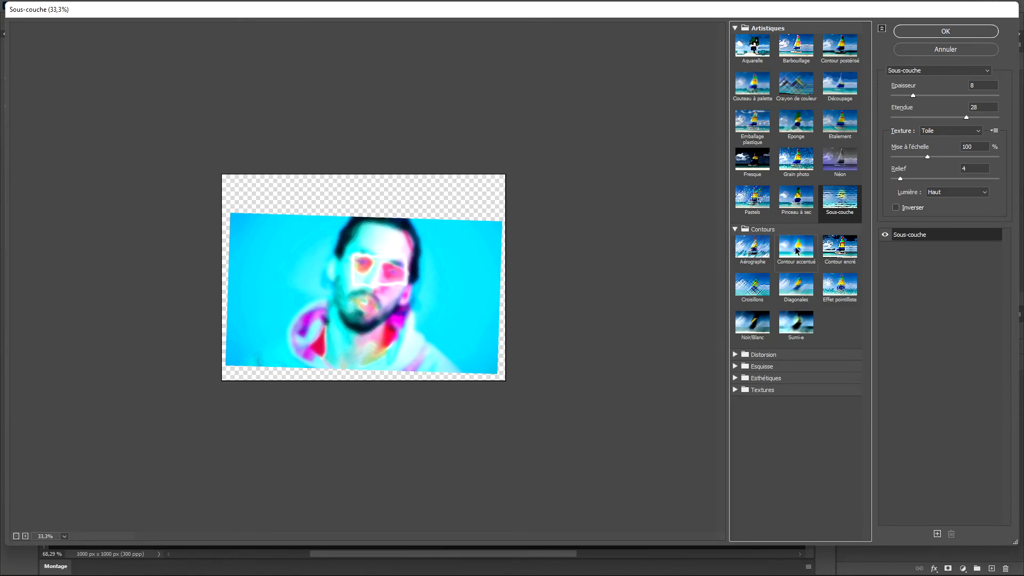
click(796, 248)
click(797, 284)
click(835, 288)
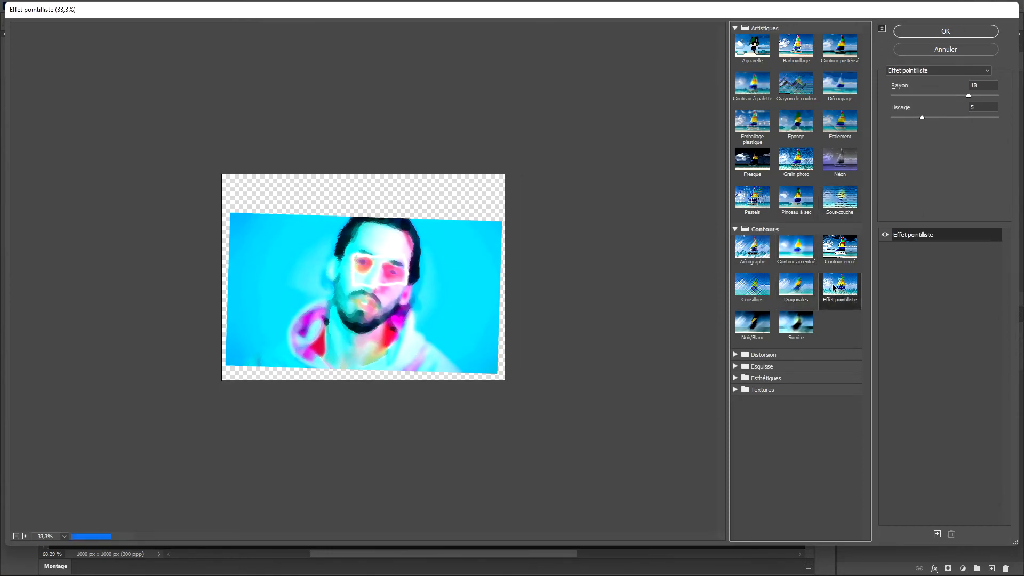
click(768, 322)
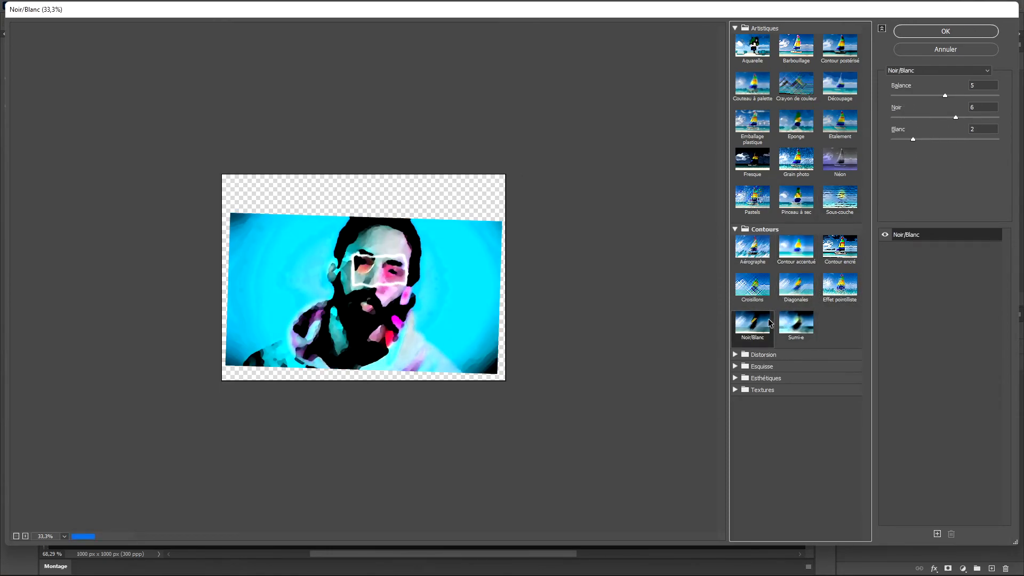
click(796, 285)
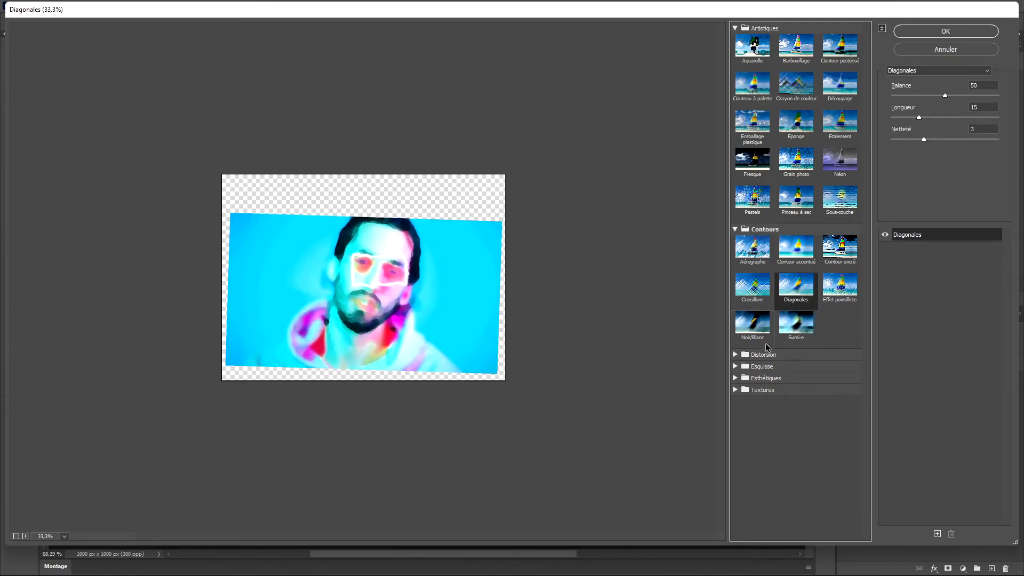
Compare the Distorsion effects Lueur diffuse, Océan and Verre on the duplicated layer
click(736, 355)
click(753, 371)
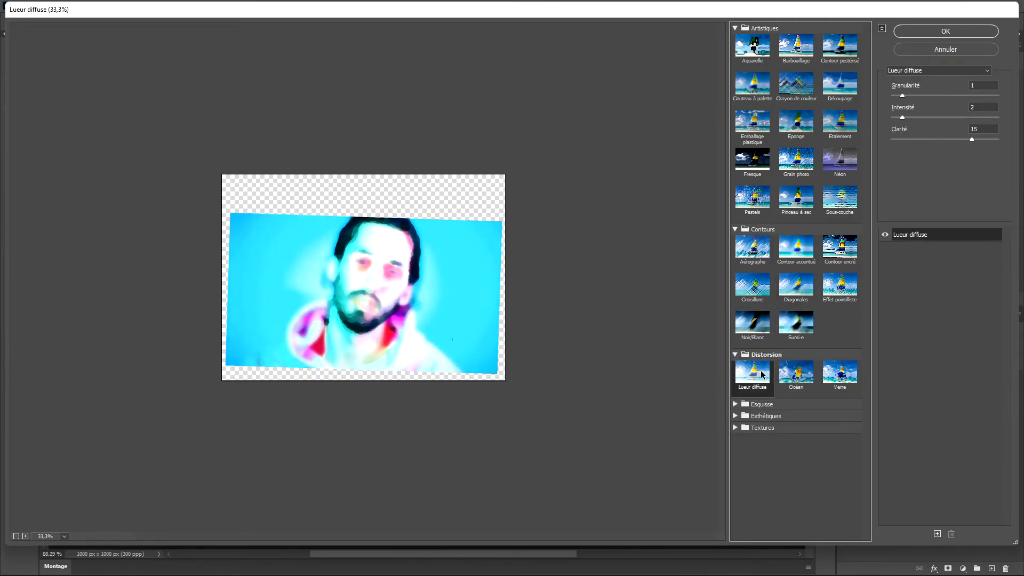
click(796, 371)
click(836, 381)
click(800, 380)
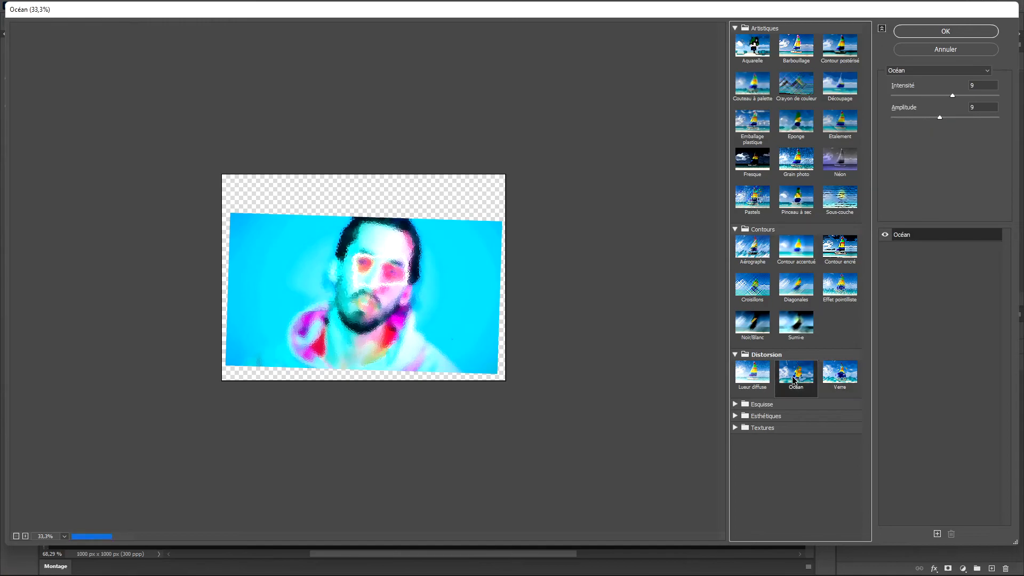
Apply the Verre filter to Calque 1 copie with a distortion of 7
click(841, 384)
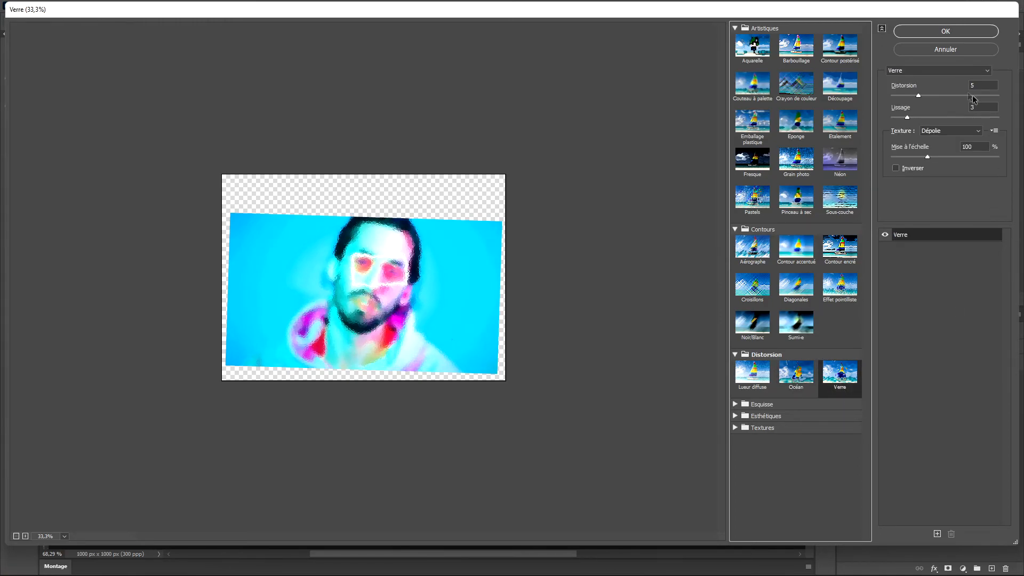
drag(918, 96, 929, 98)
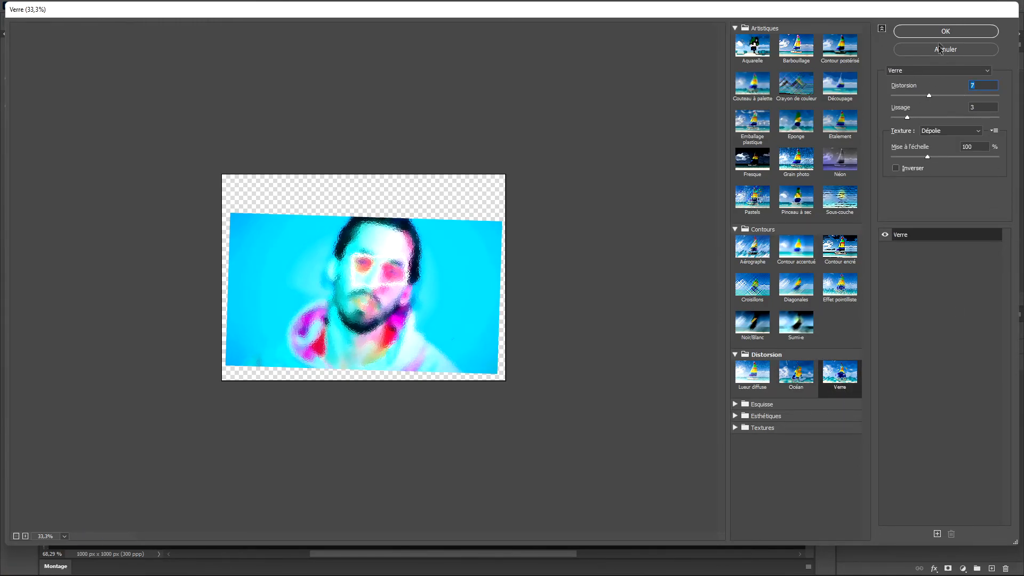
click(929, 30)
Preview other blend modes, including Division, for Calque 1 copie while viewing the torn strip up close
scroll(621, 308, up, 2)
scroll(460, 333, up, 4)
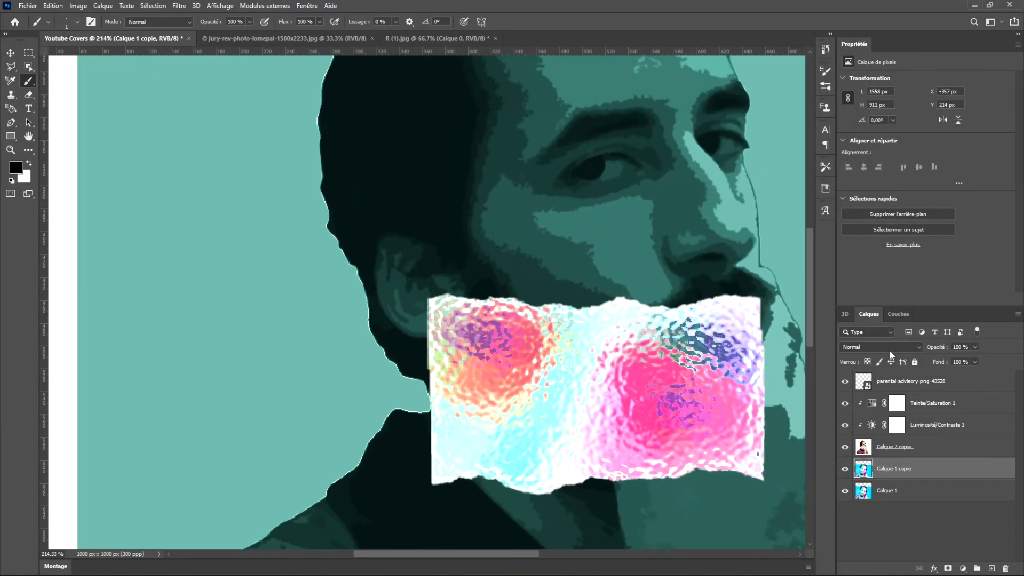
click(887, 347)
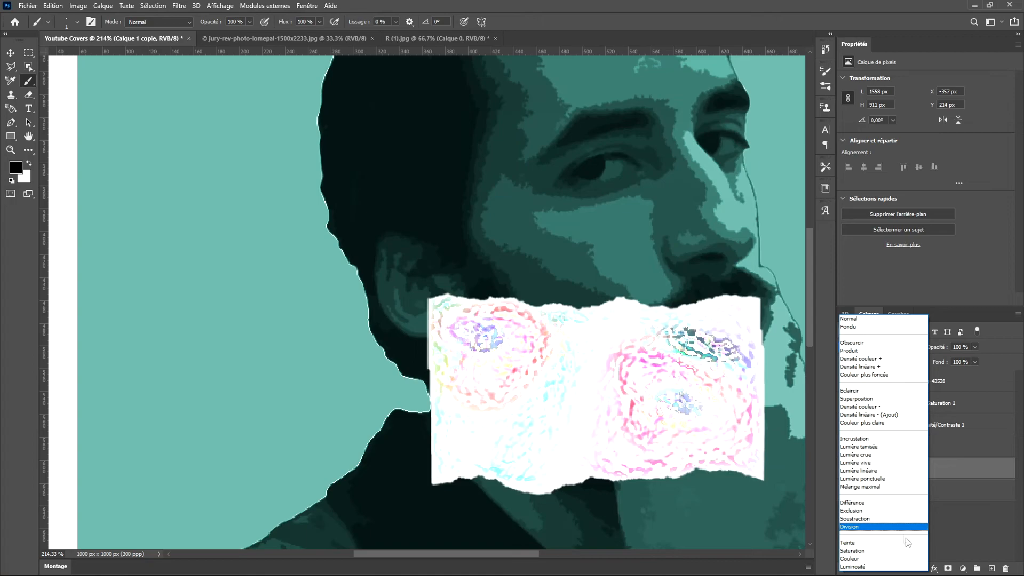
click(977, 539)
Set the opacity of Calque 1 copie to 70%
mouse_move(950, 357)
mouse_down()
mouse_move(936, 362)
mouse_move(956, 360)
mouse_up()
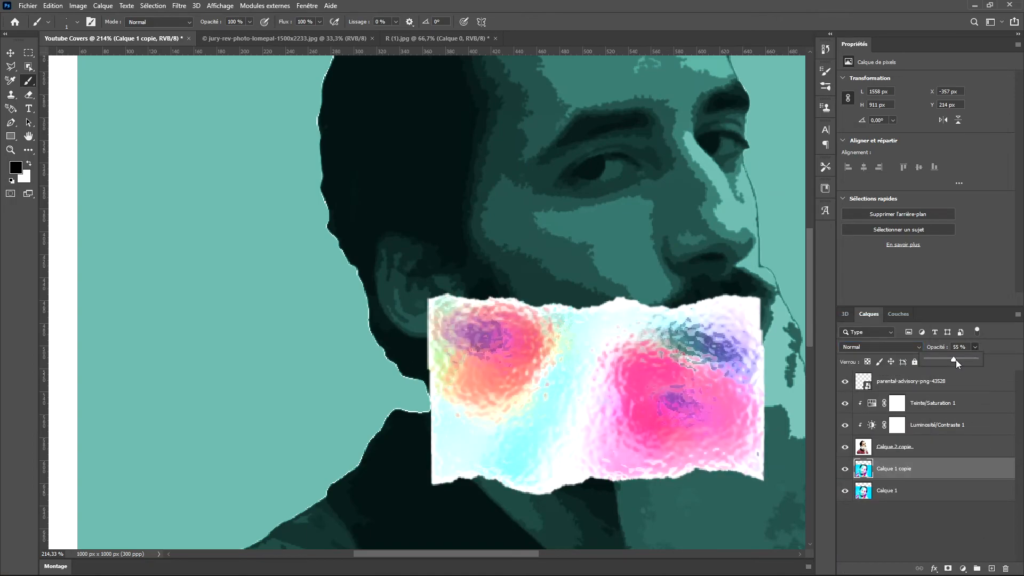
scroll(706, 368, down, 10)
scroll(706, 368, up, 3)
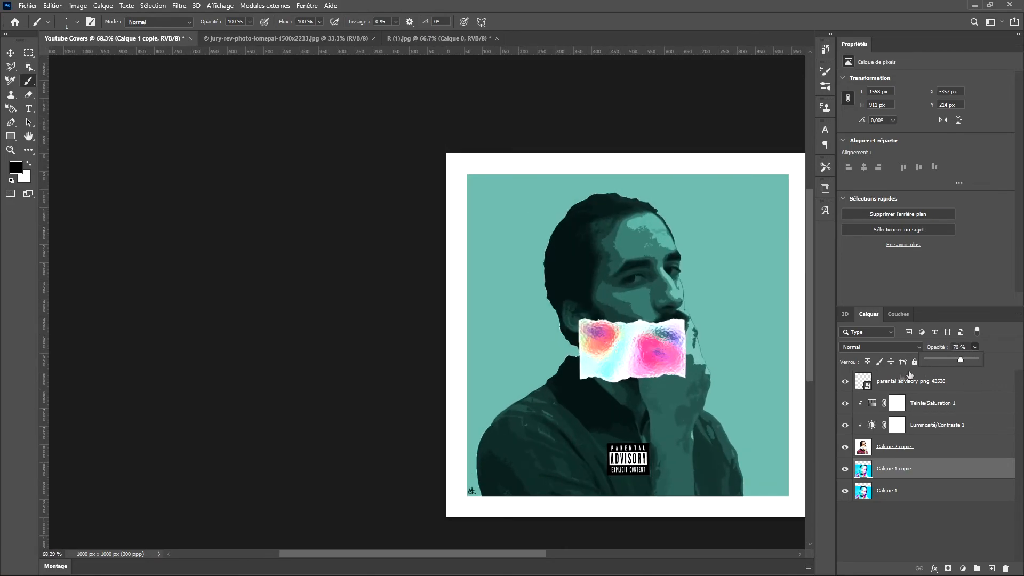
Deselect all layers and check the finished cover as a whole, including the textured torn strip
click(840, 542)
scroll(696, 442, down, 3)
scroll(696, 441, up, 4)
scroll(688, 437, down, 3)
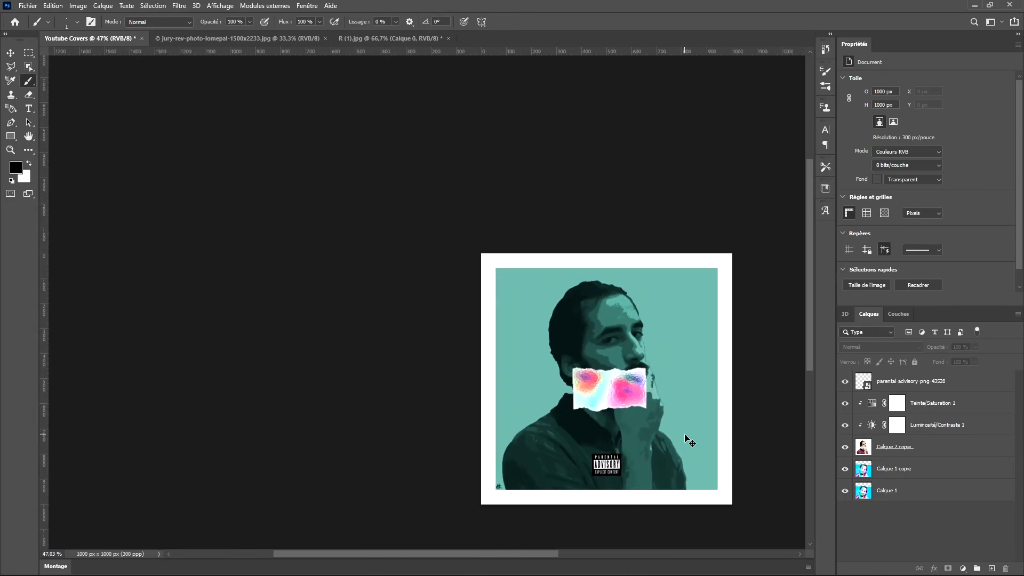
scroll(638, 430, up, 2)
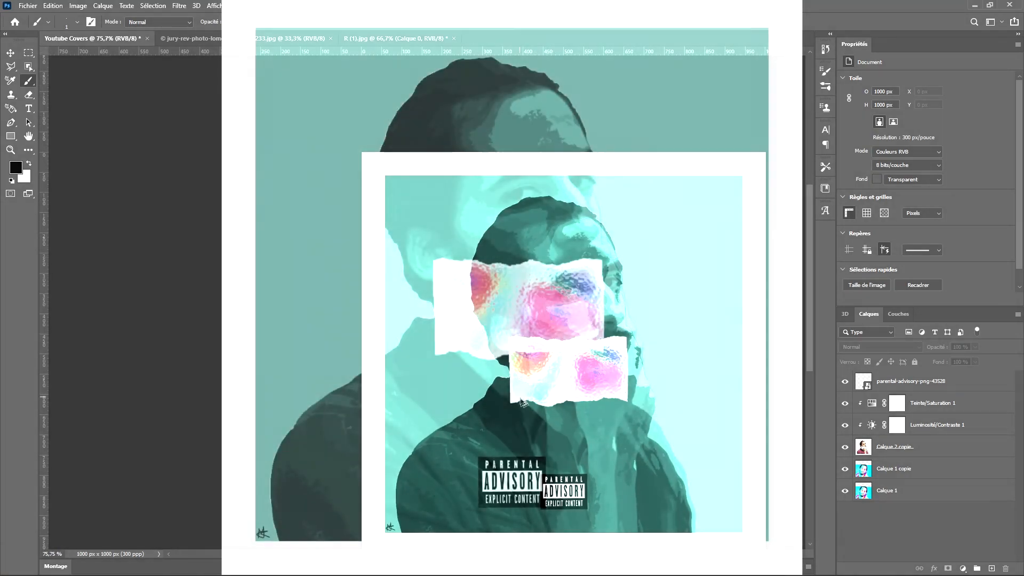